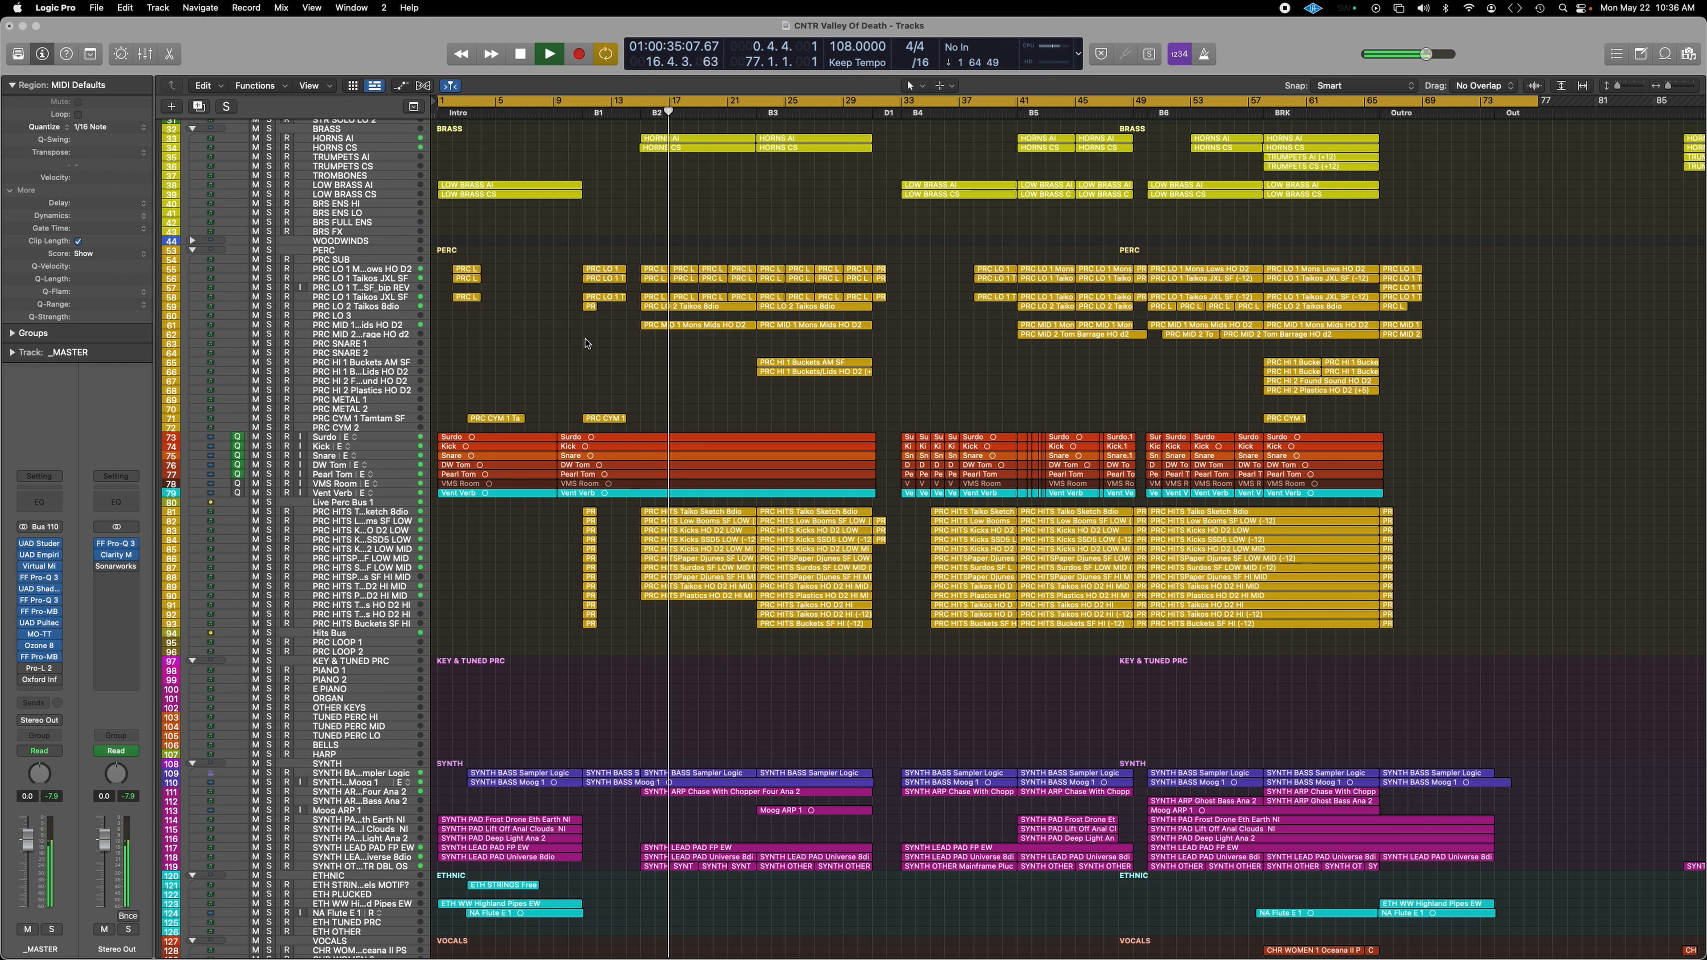
Step: Solo the PERC folder track during playback so only the percussion is heard
left_click(269, 251)
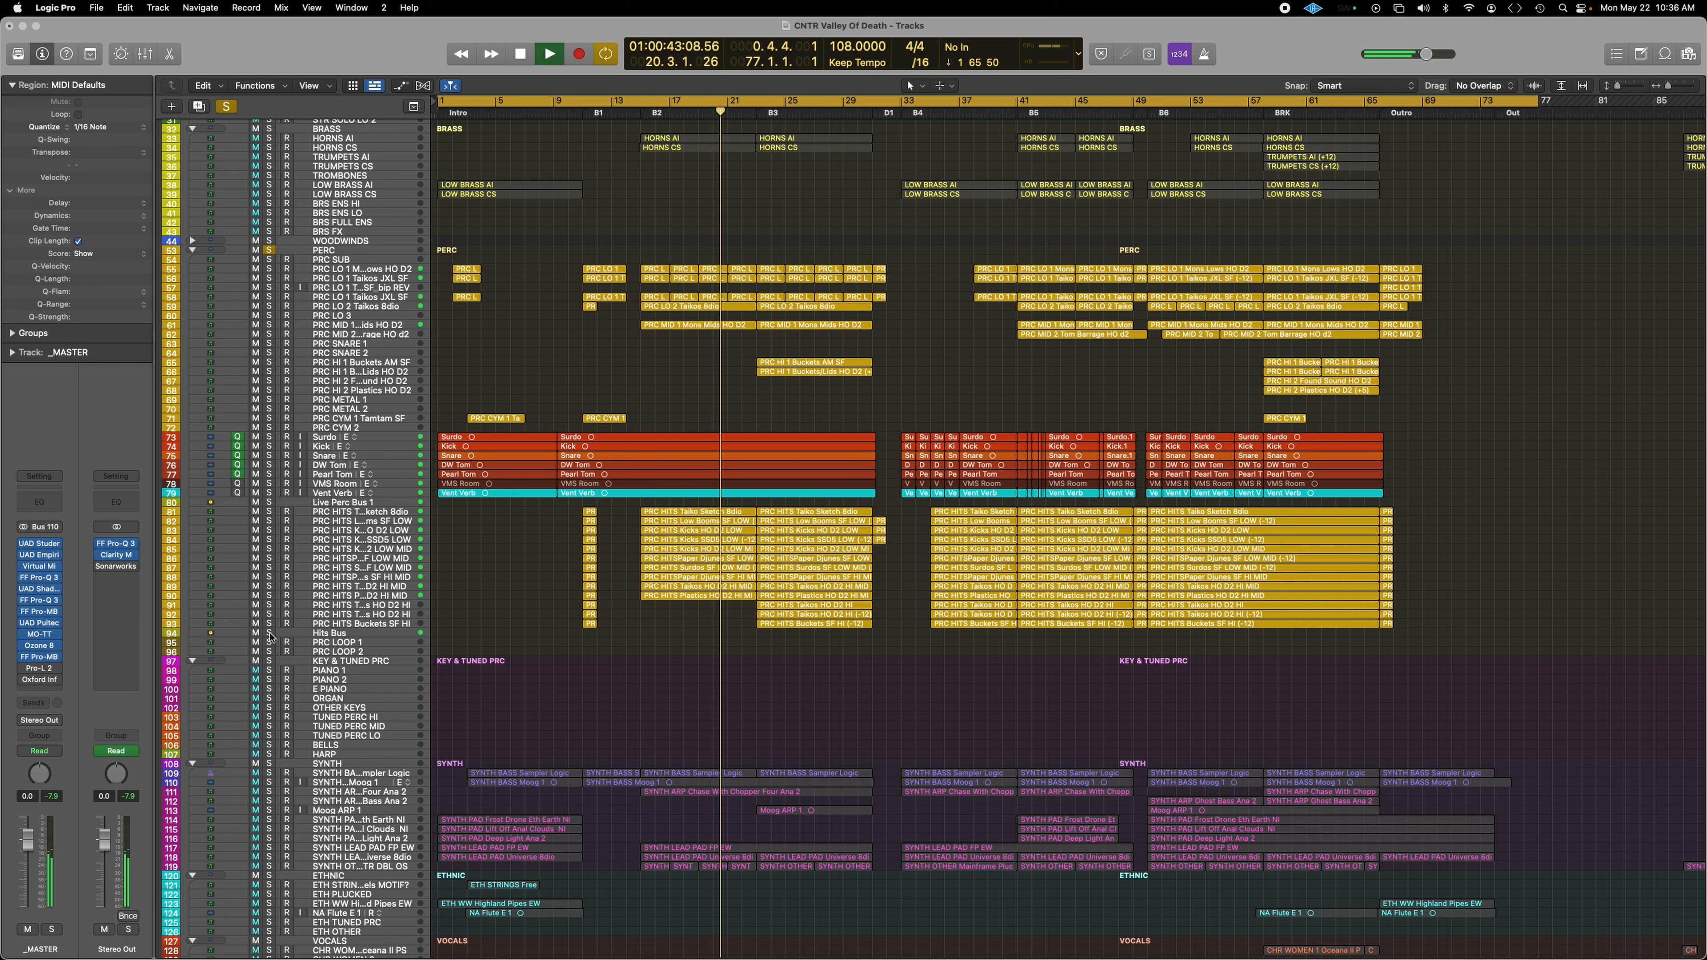
Step: Unsolo the PERC folder, leaving Hits Bus soloed, and open the Hits Bus Pro-Q 3 EQ
left_click(269, 252)
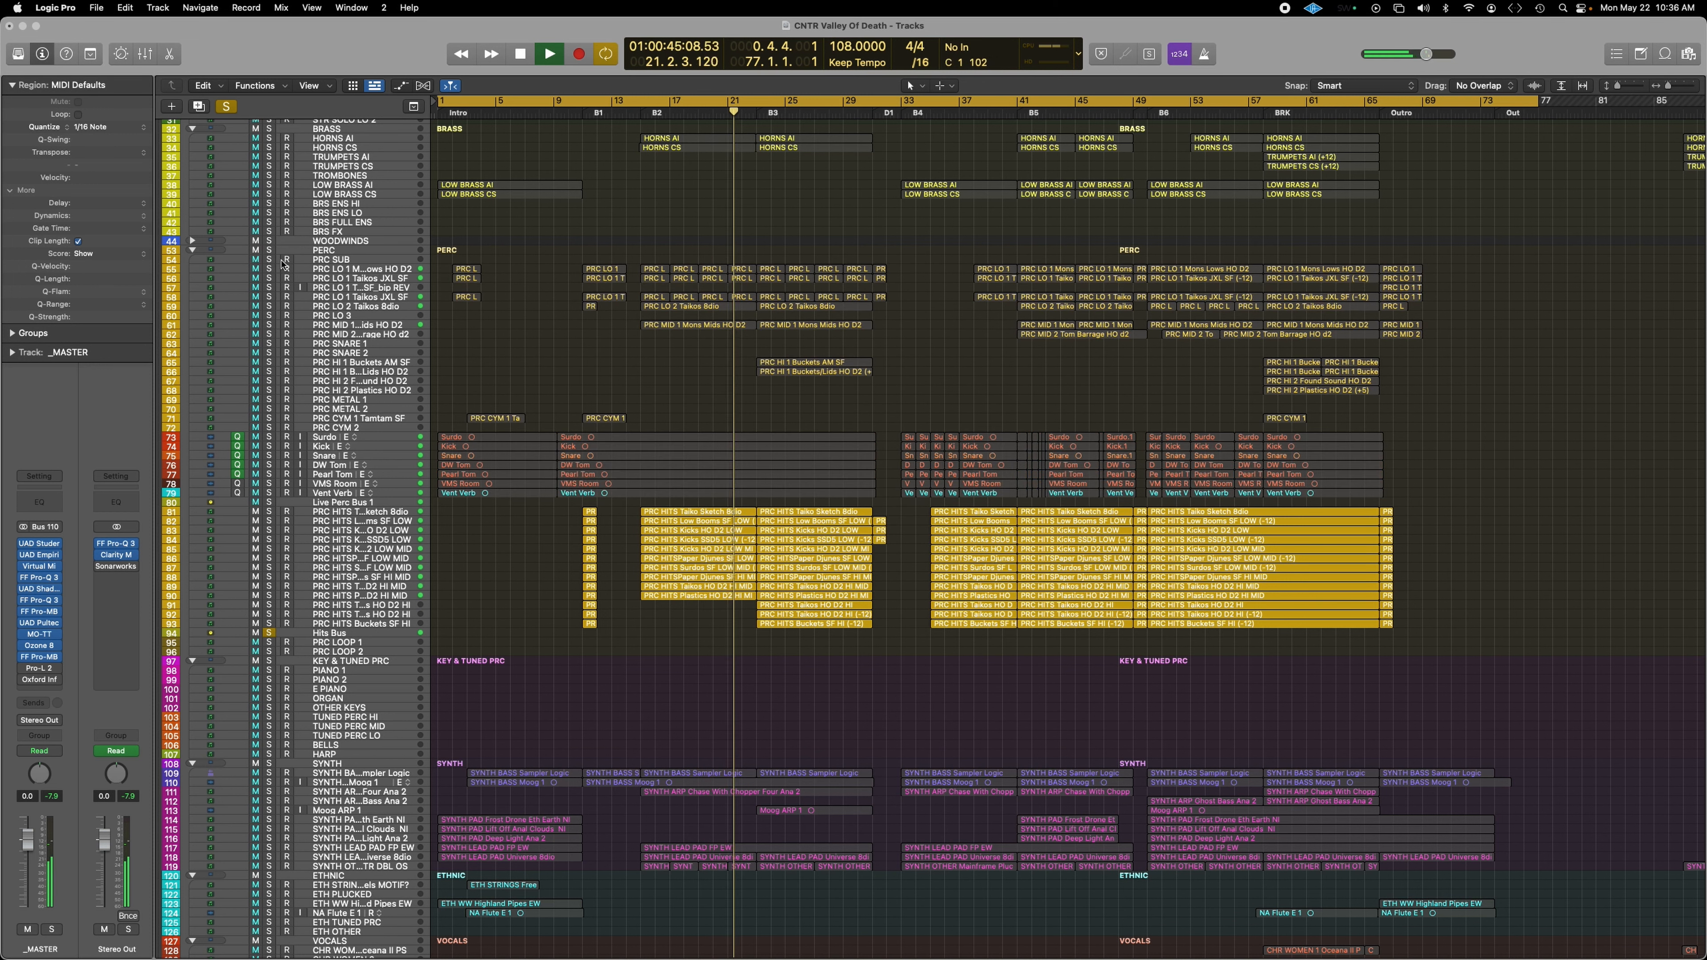
left_click(344, 635)
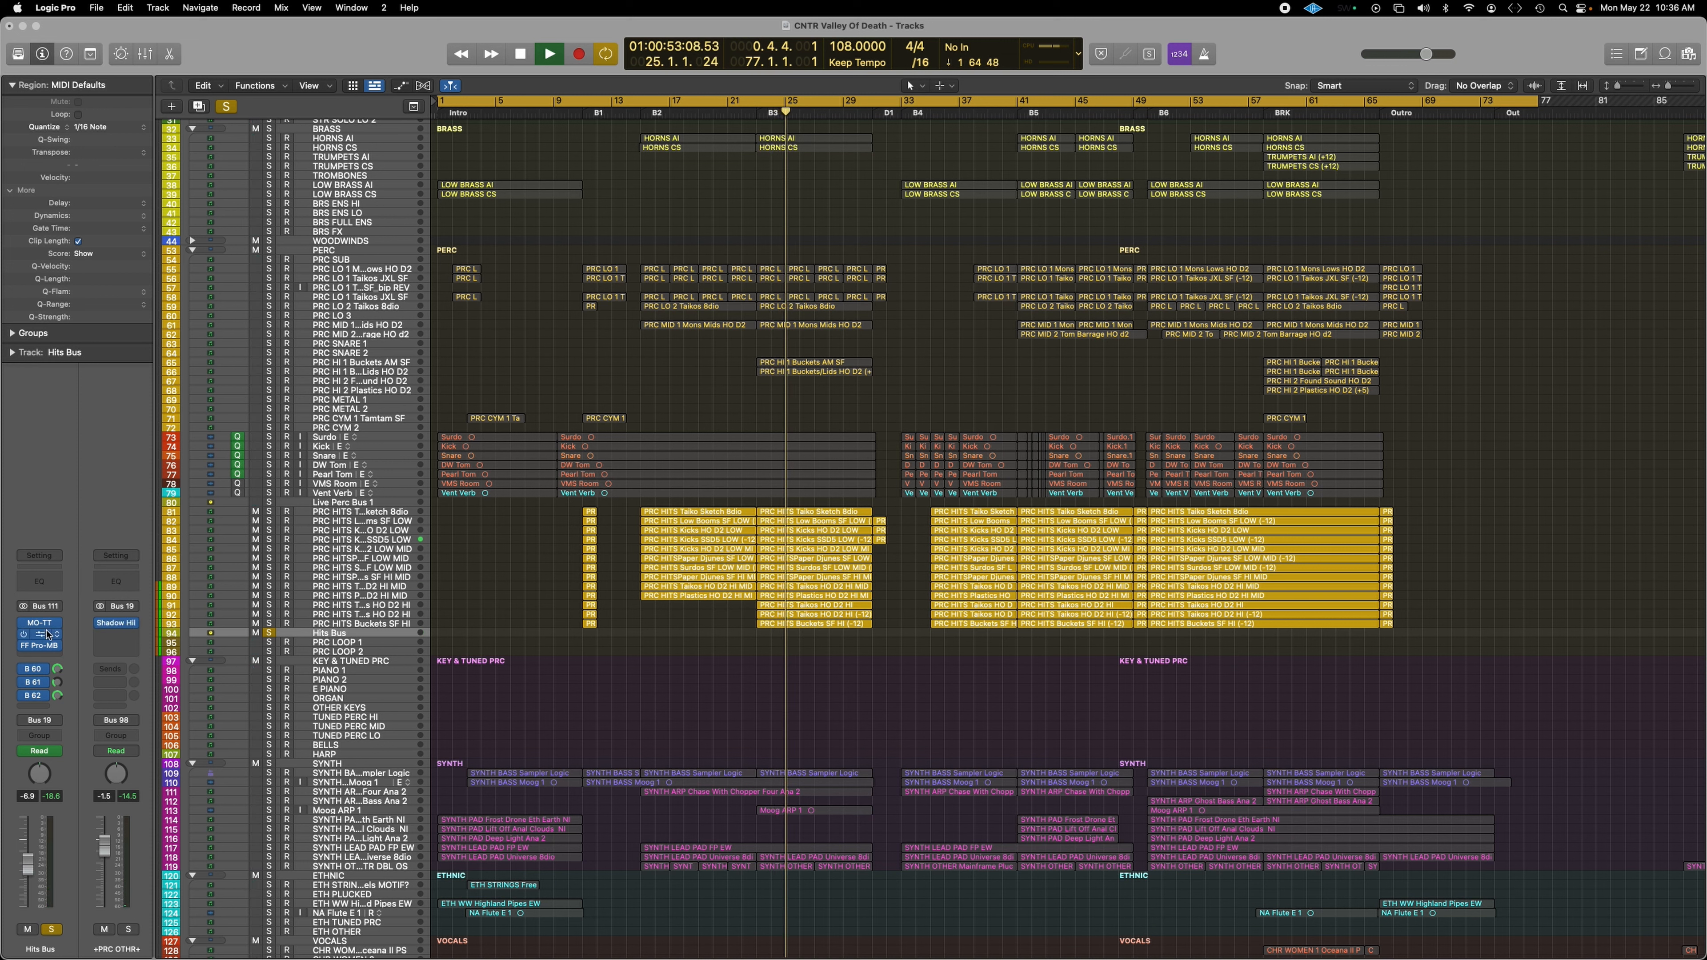
left_click(39, 634)
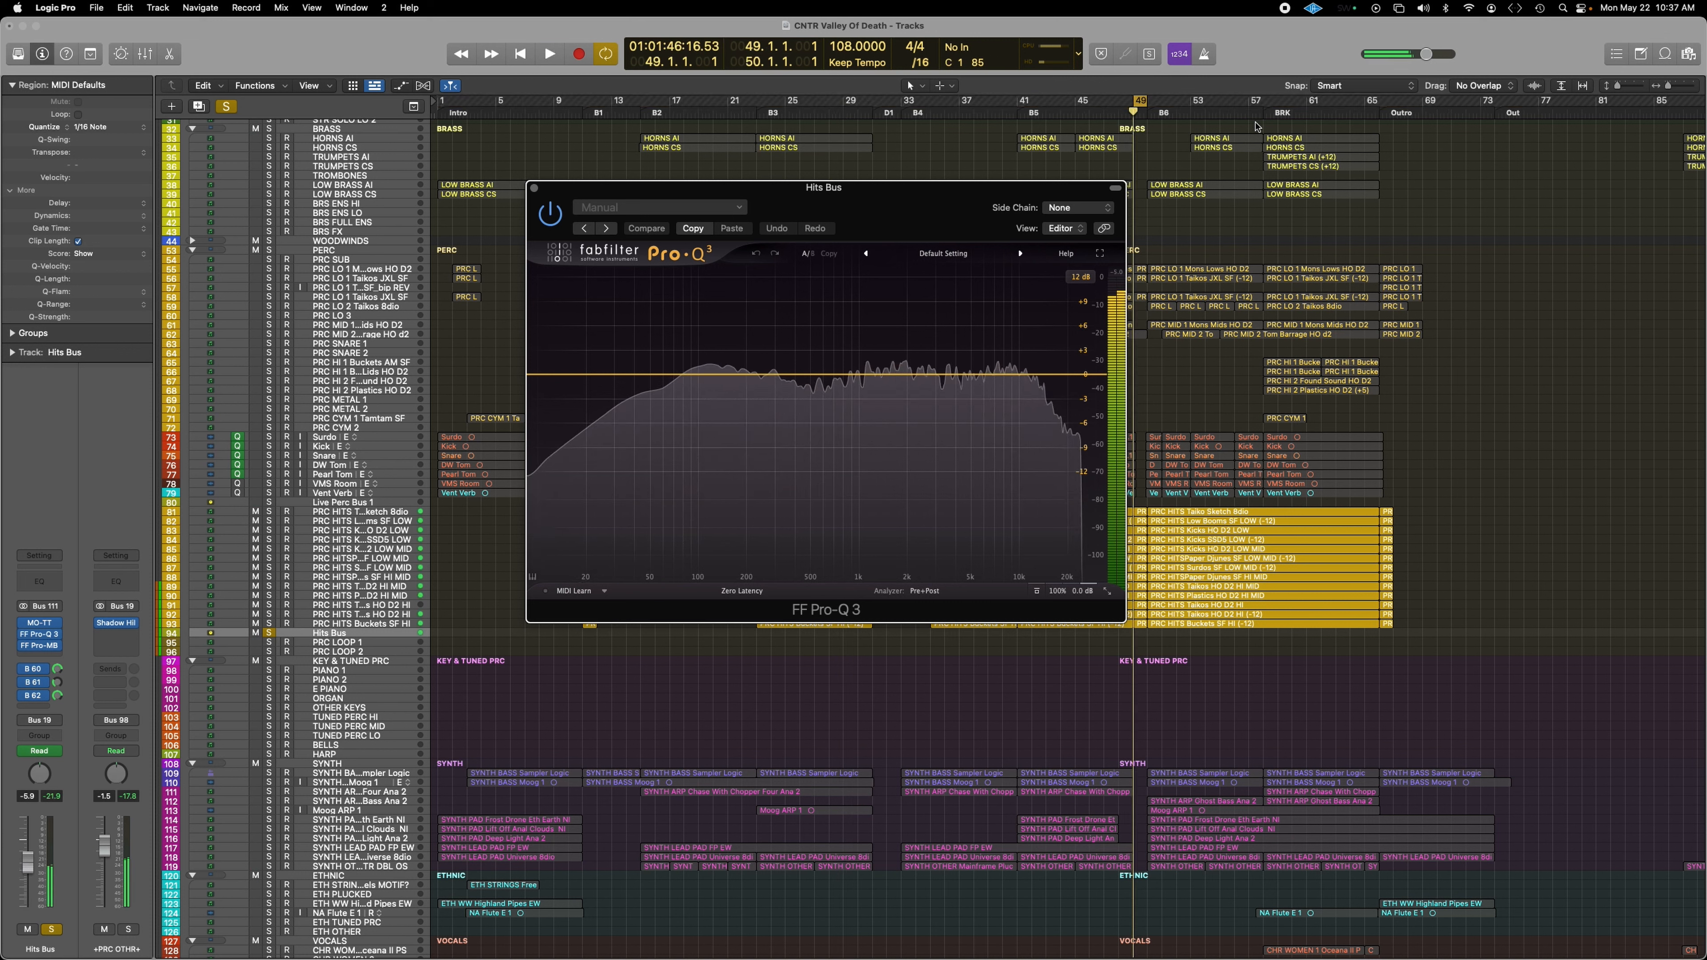
Step: Move the cycle range forward to bars 58–66, close the EQ, and select the Low Booms track
key("alt+period")
key("alt+period")
key("space")
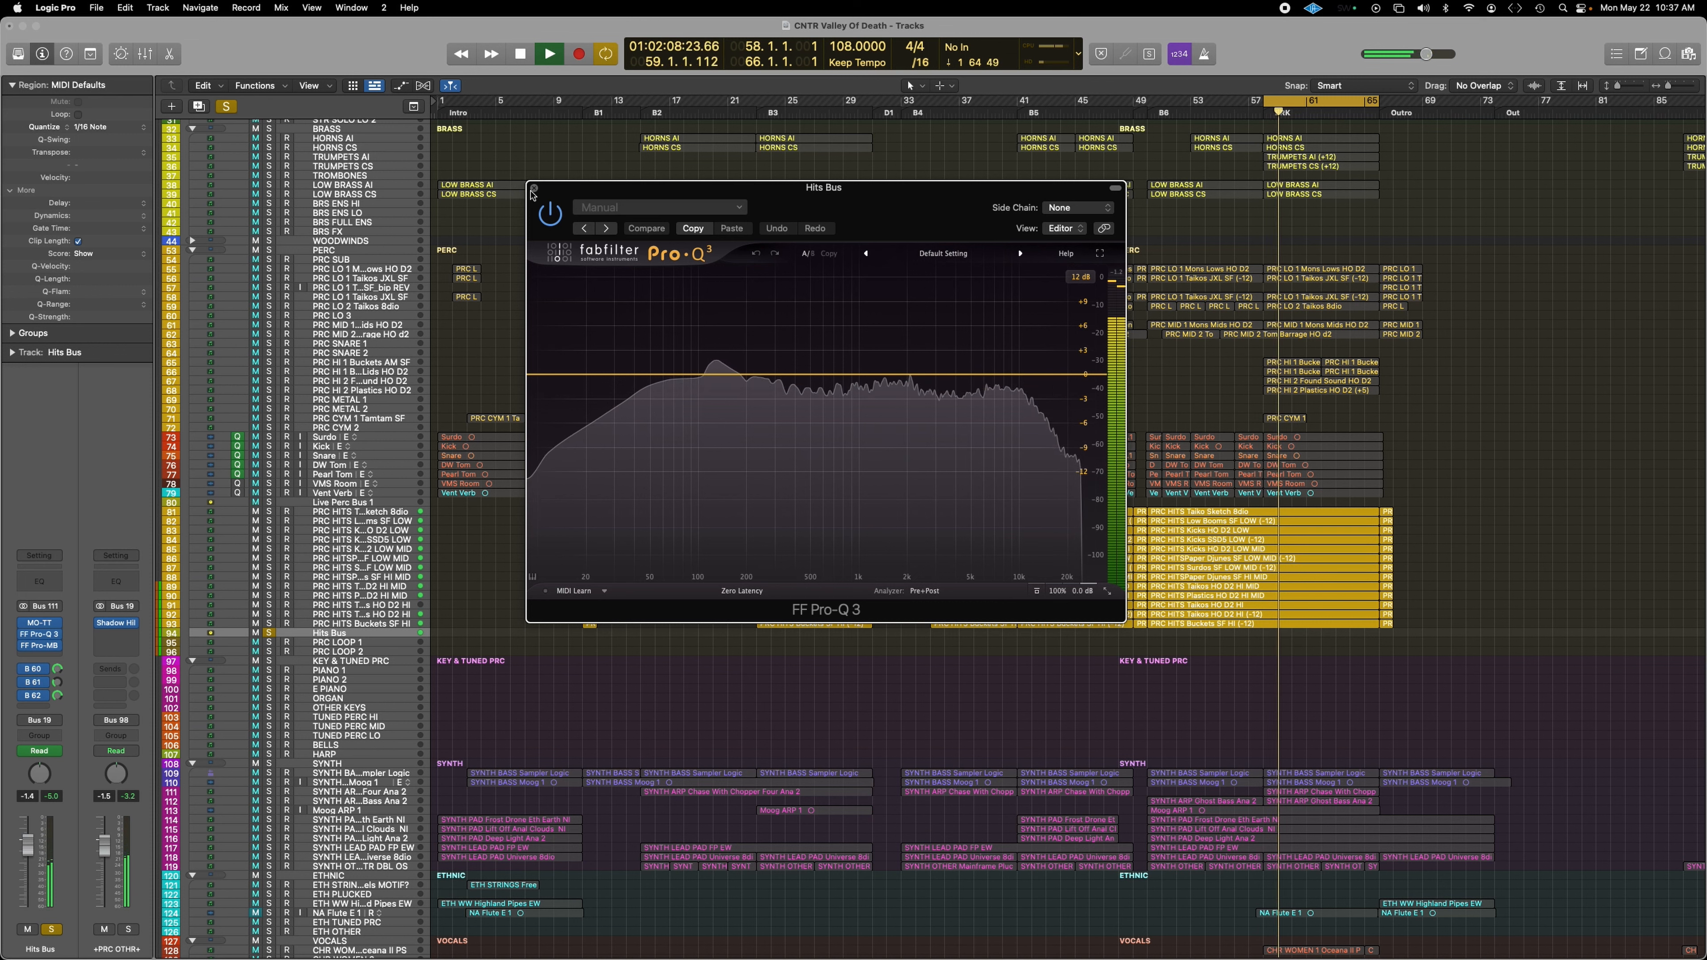
left_click(534, 189)
left_click(362, 521)
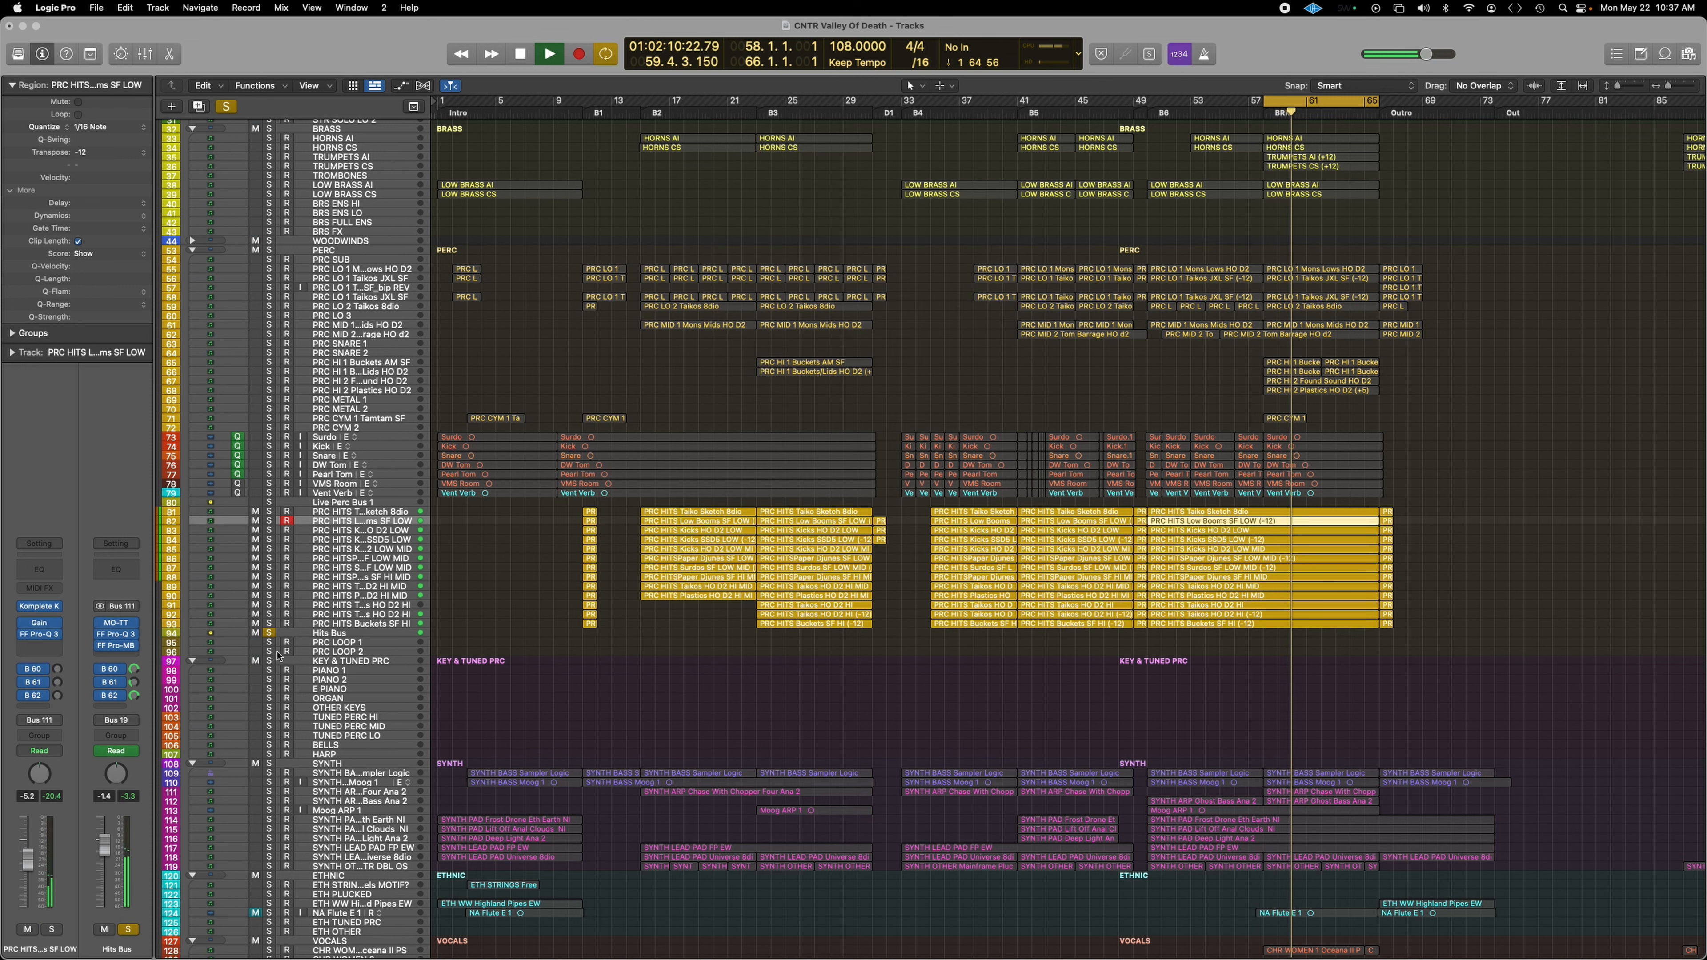
Step: Swap the Hits Bus solo for Low Booms SF LOW (track 82) and check its Pro-Q 3 EQ
left_click(268, 634)
left_click(268, 521)
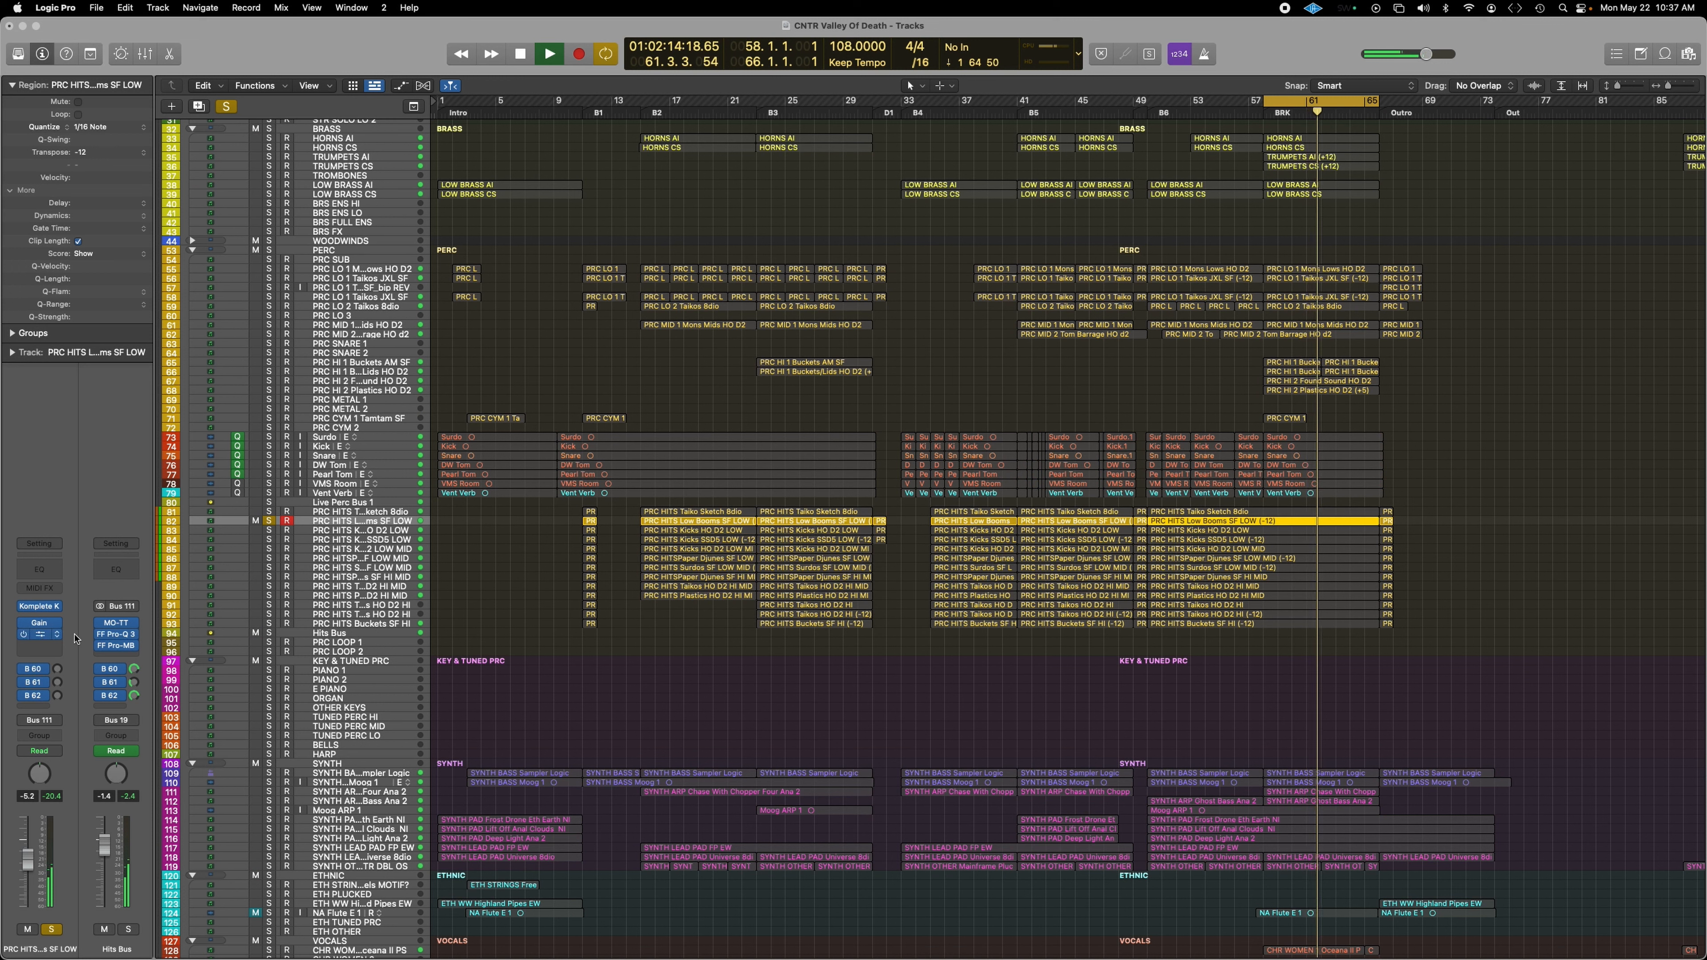
left_click(32, 636)
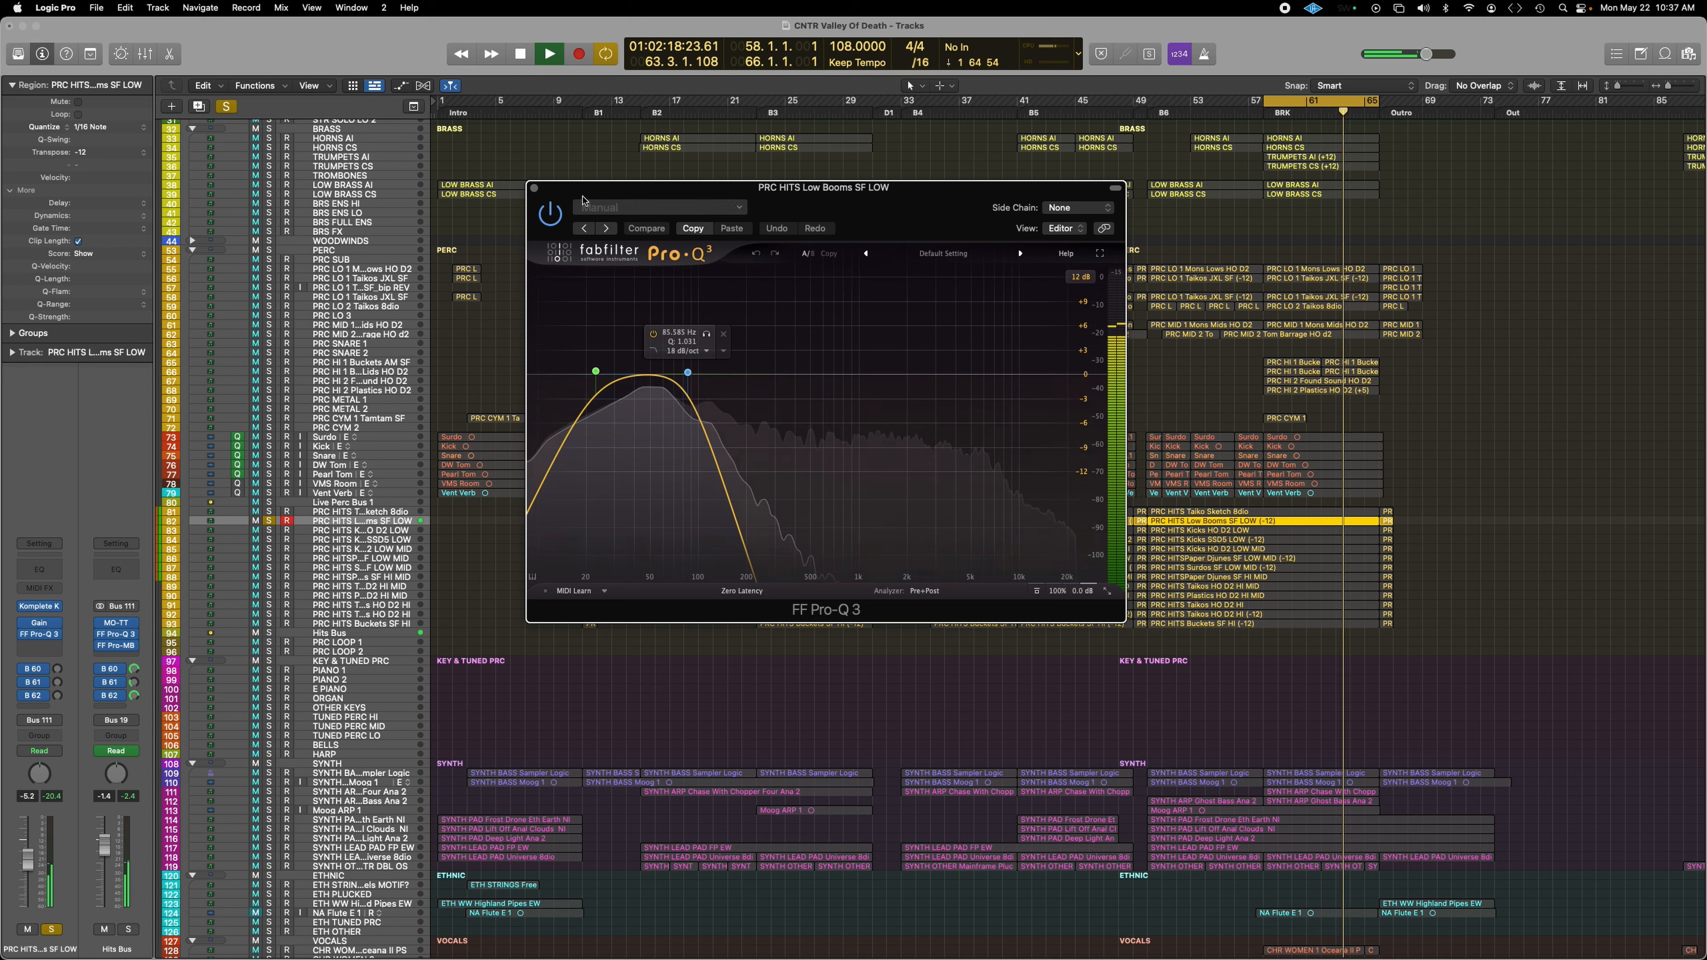
left_click(535, 189)
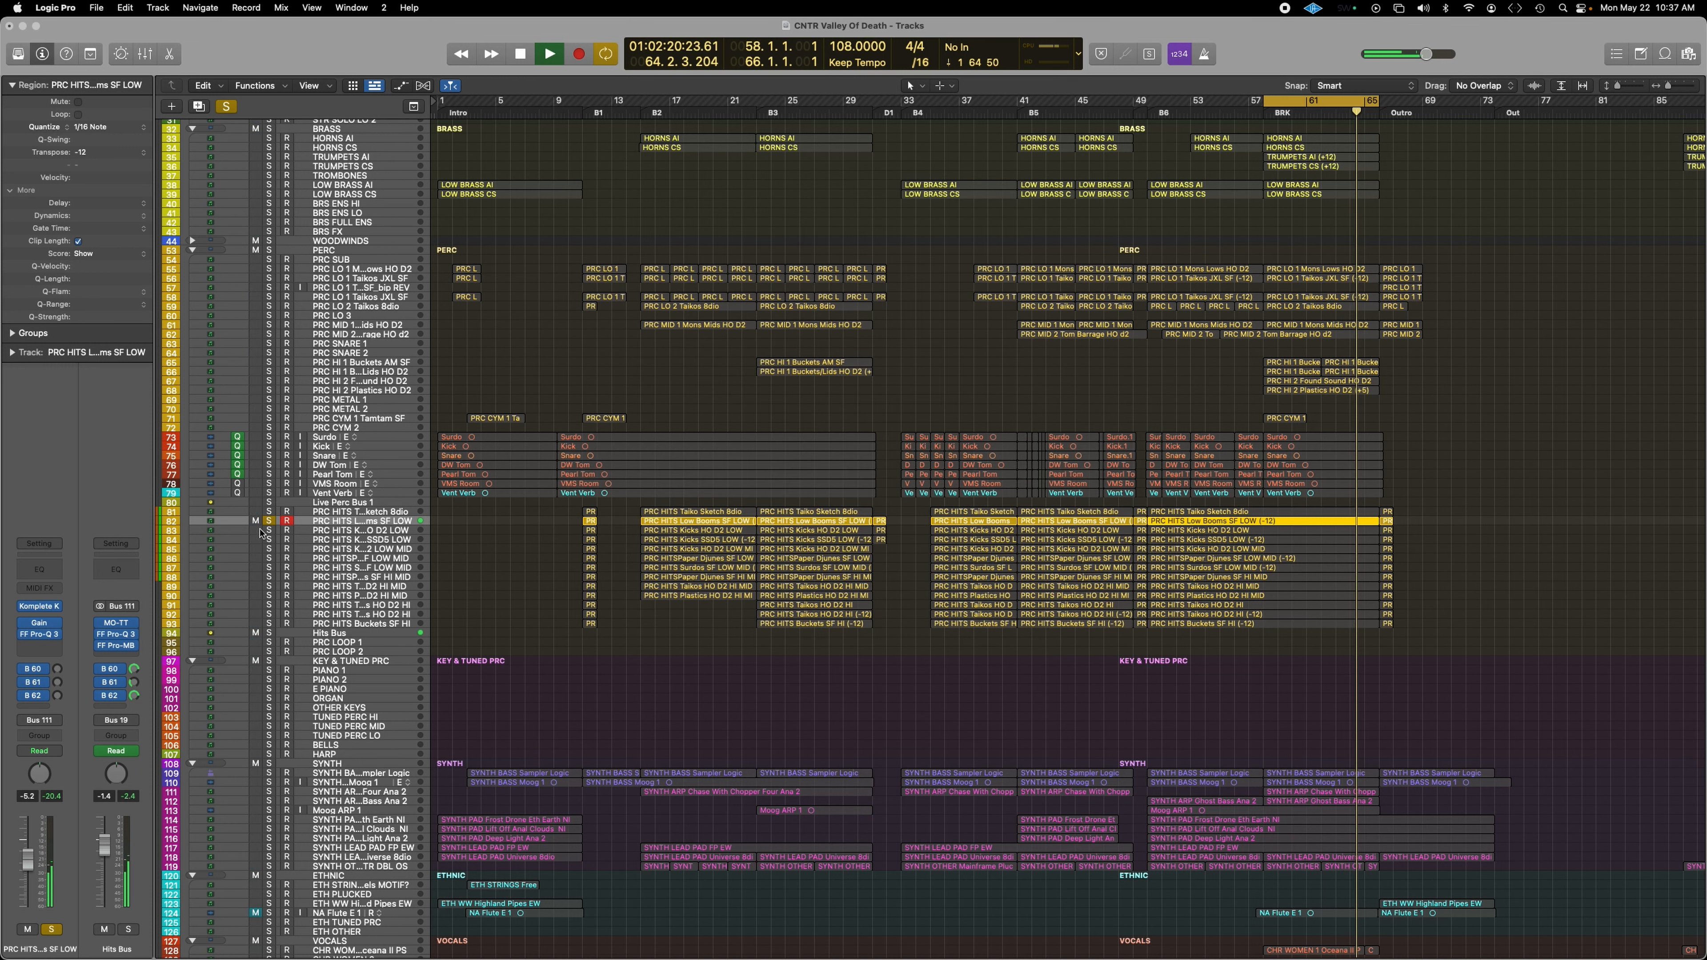
Step: Add tracks 83, 84 and Kicks HO D2 LOW MID to the solo, reviewing the Kicks EQ
left_click(269, 530)
left_click(269, 539)
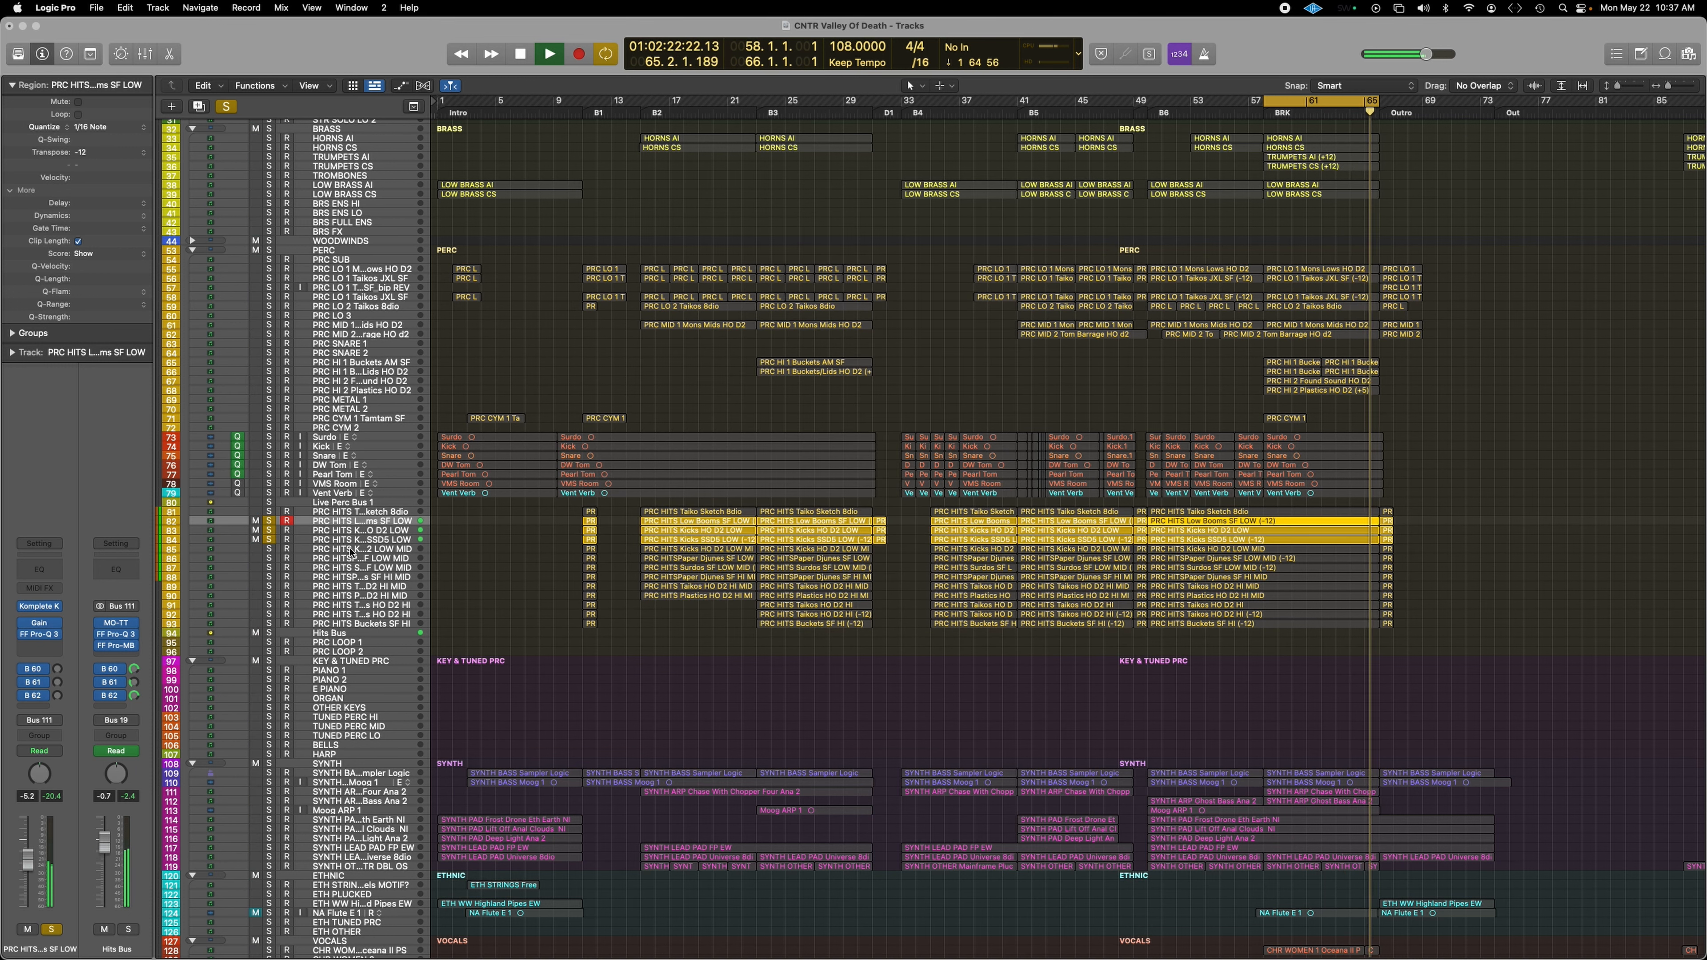
left_click(349, 549)
left_click(269, 549)
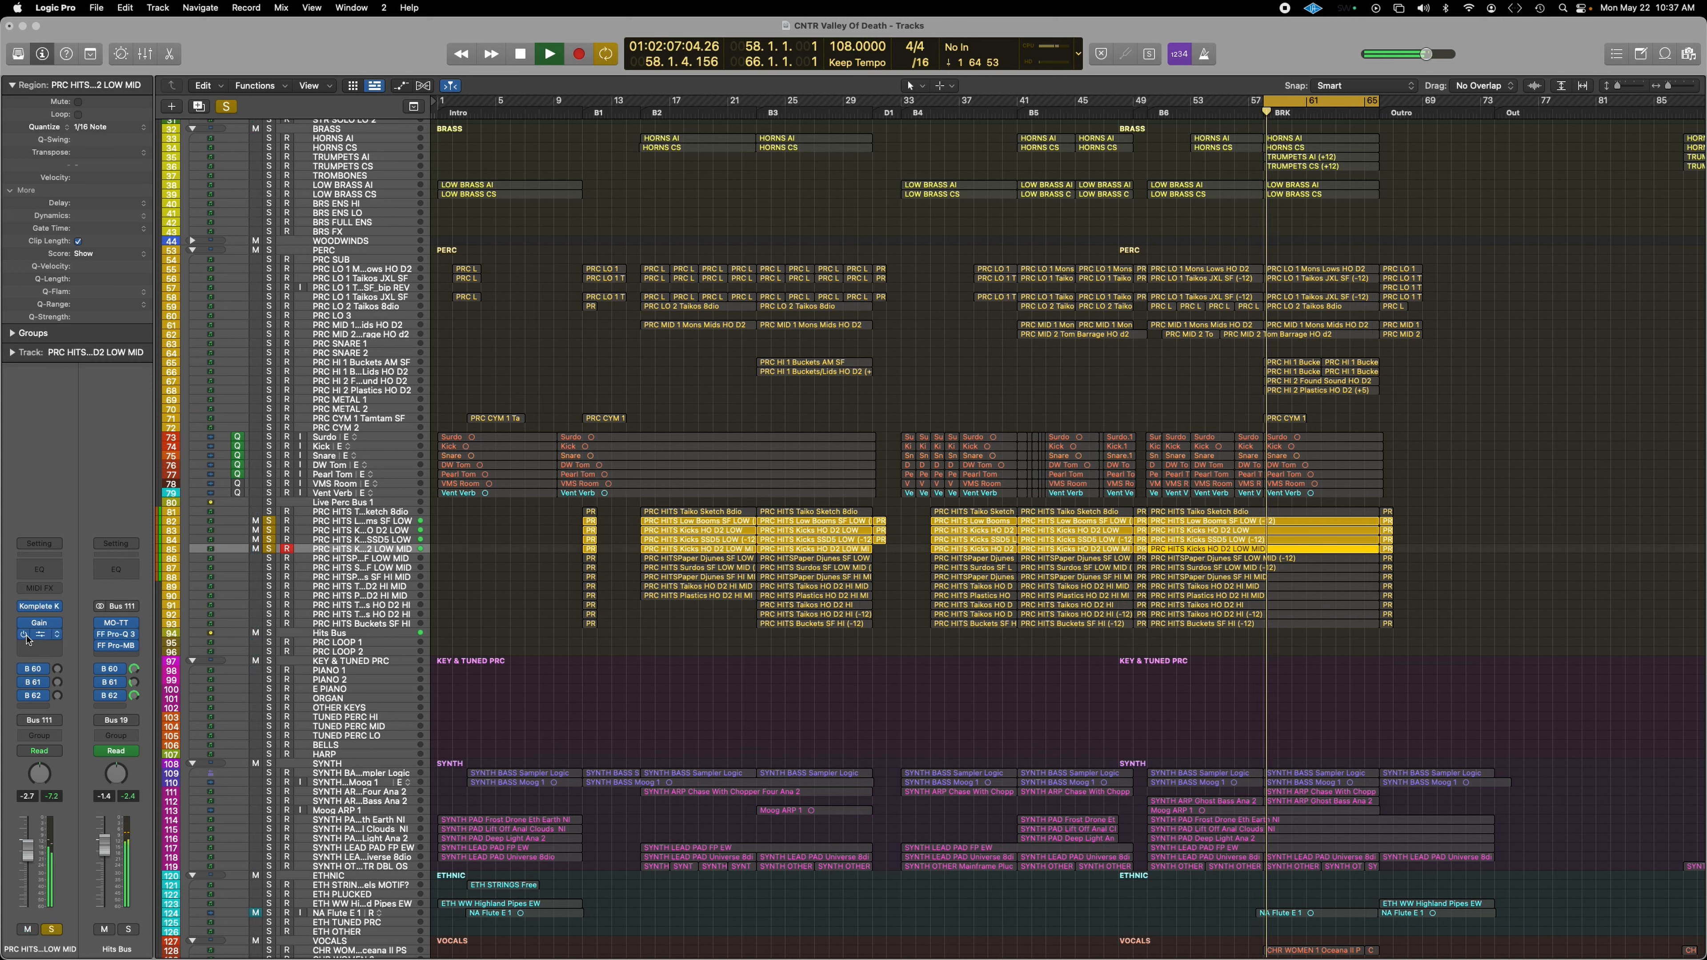
left_click(39, 636)
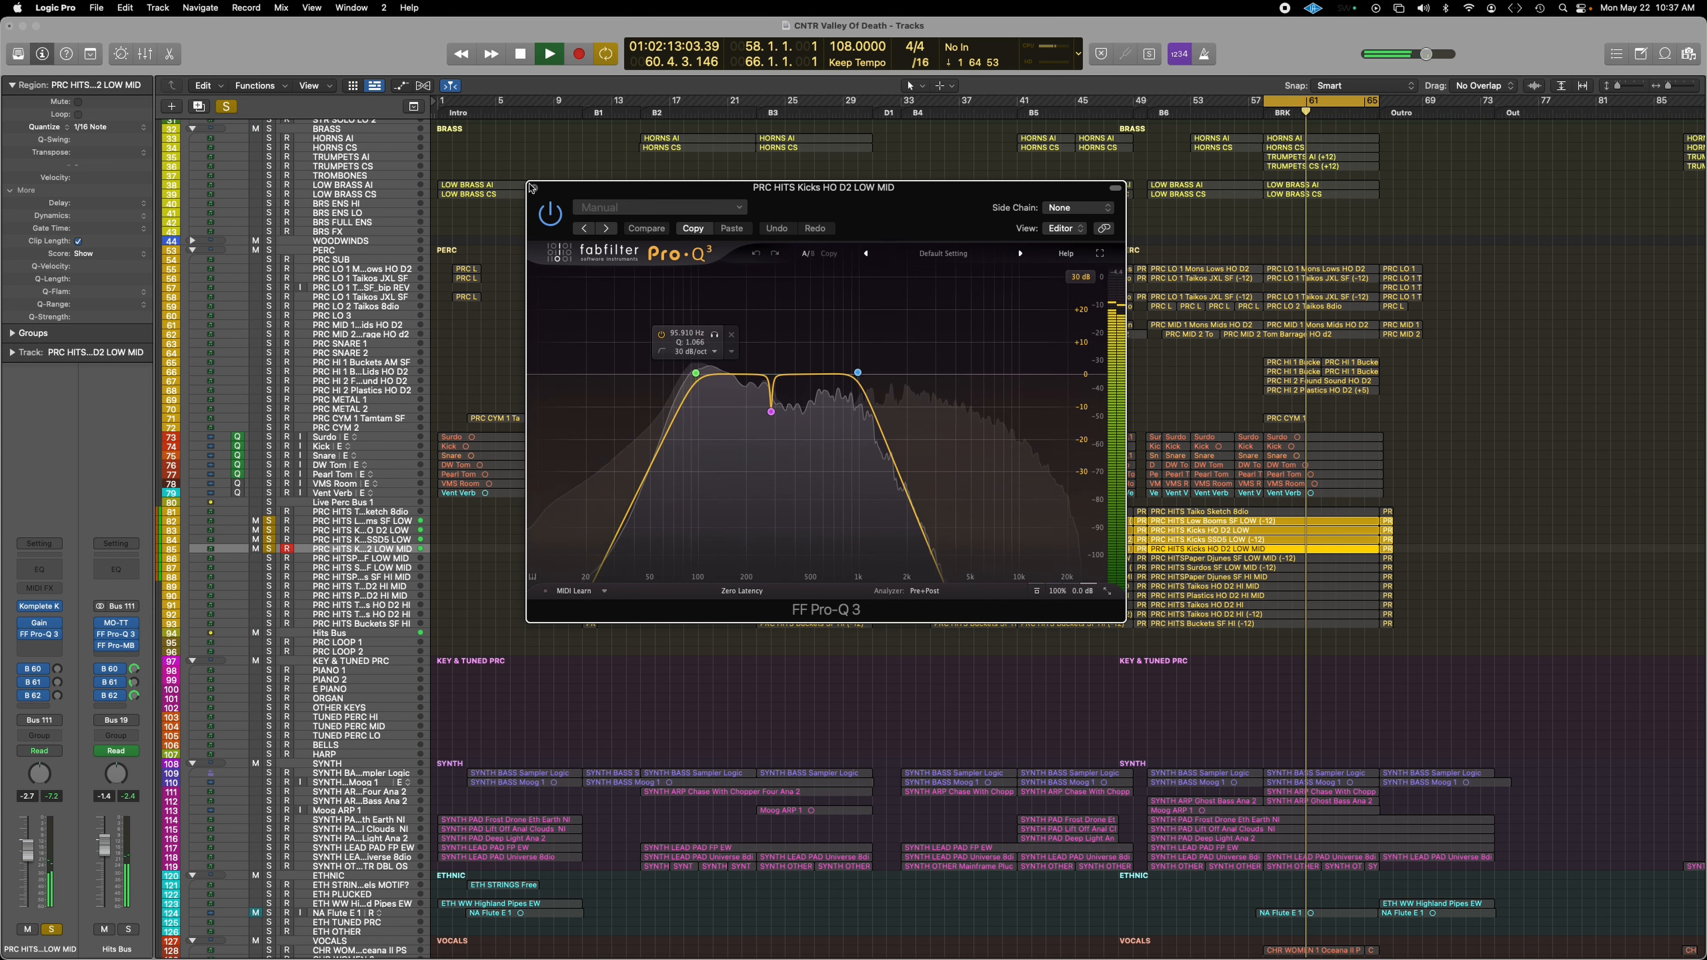
left_click(534, 188)
Step: Add tracks 86, 87 and 88 to the solo and select track 88
left_click(269, 559)
left_click(269, 568)
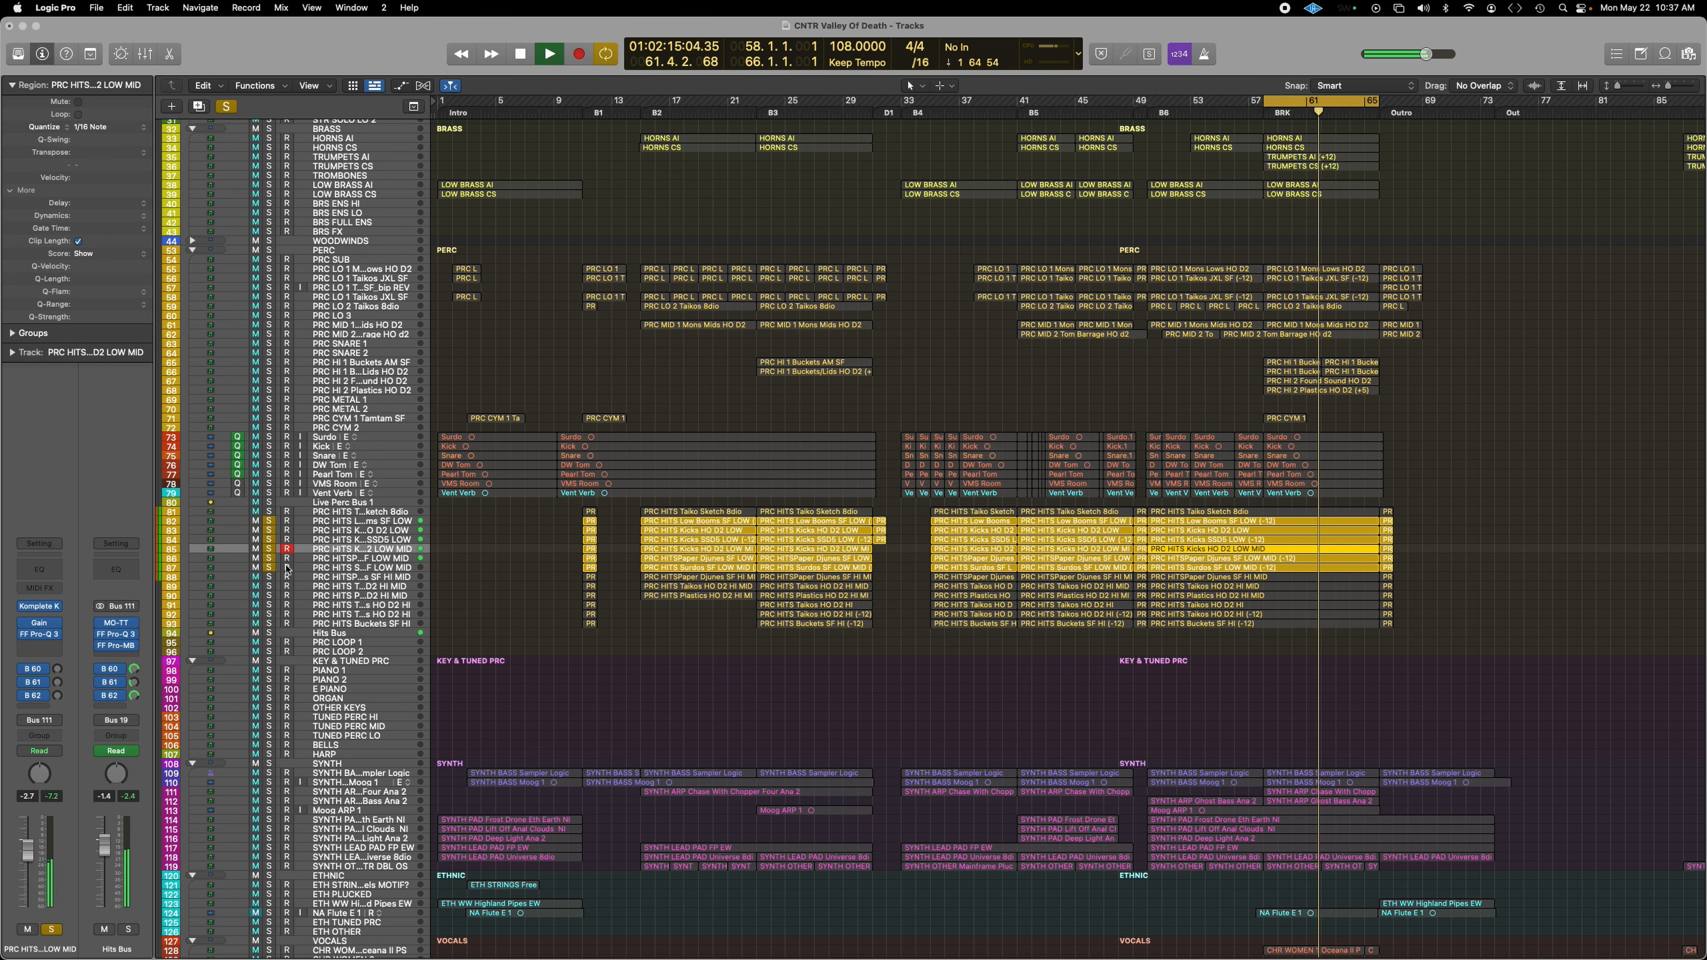
left_click(269, 578)
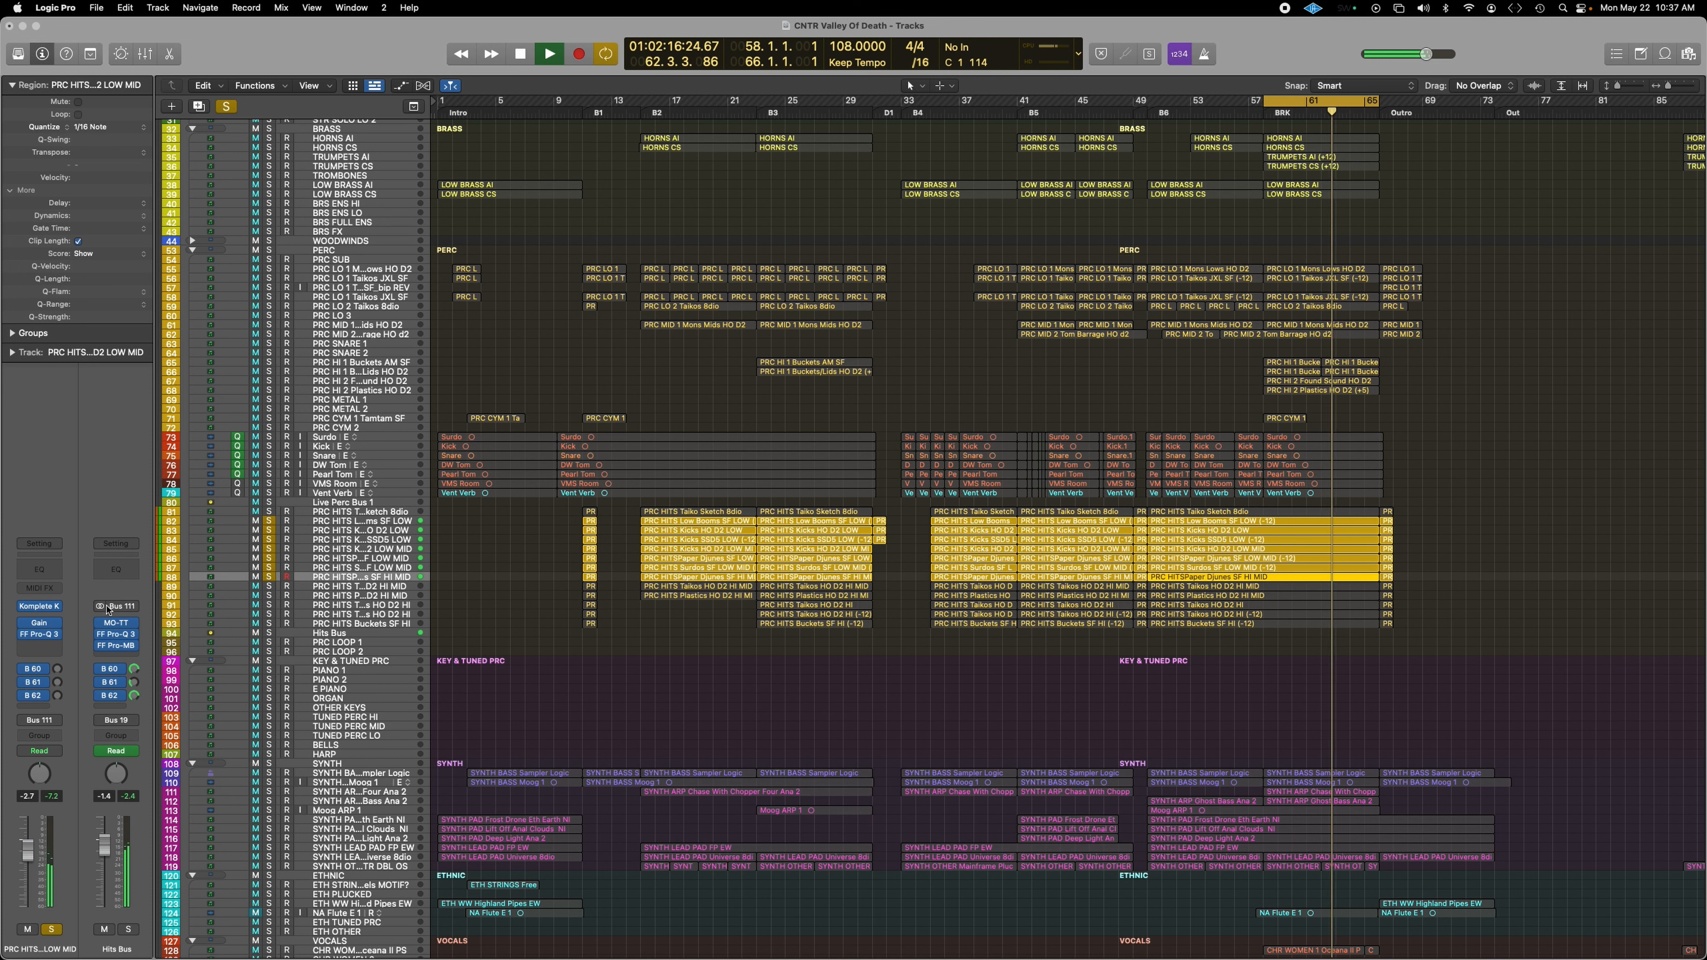
left_click(279, 577)
Step: Review the Pro-Q 3 EQs on Paper Djunes HI MID and Taikos HO D2 HI, soloing tracks 89–91
key("v")
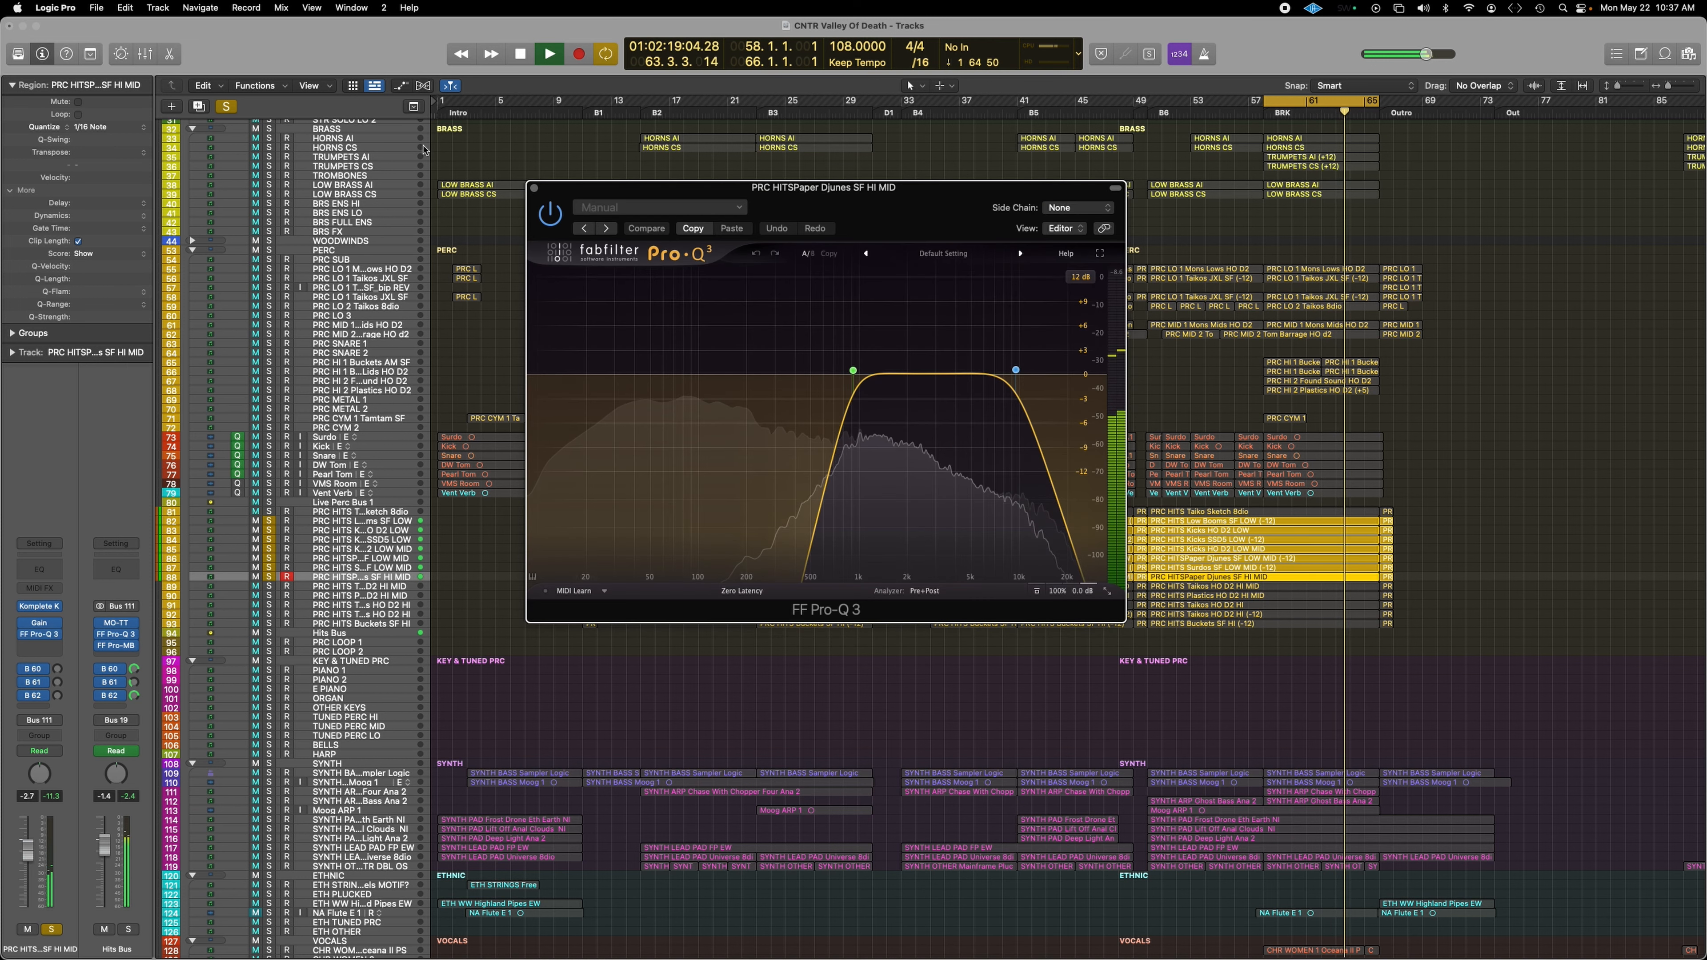
left_click(534, 190)
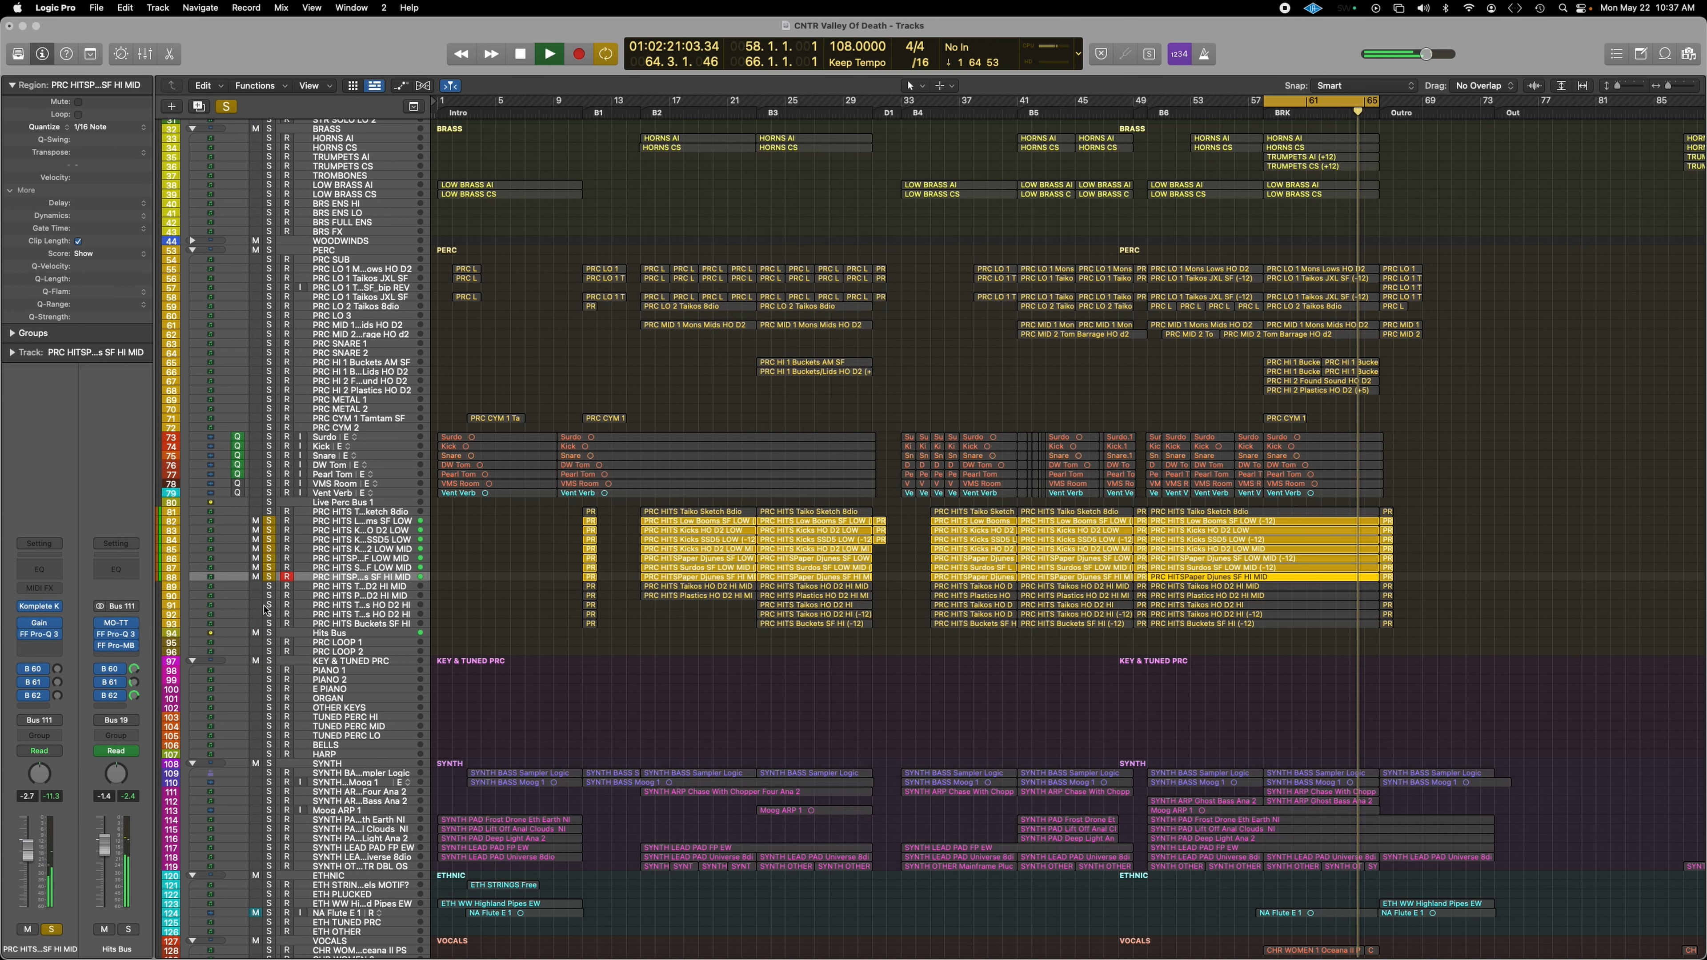
left_click(269, 586)
left_click(269, 596)
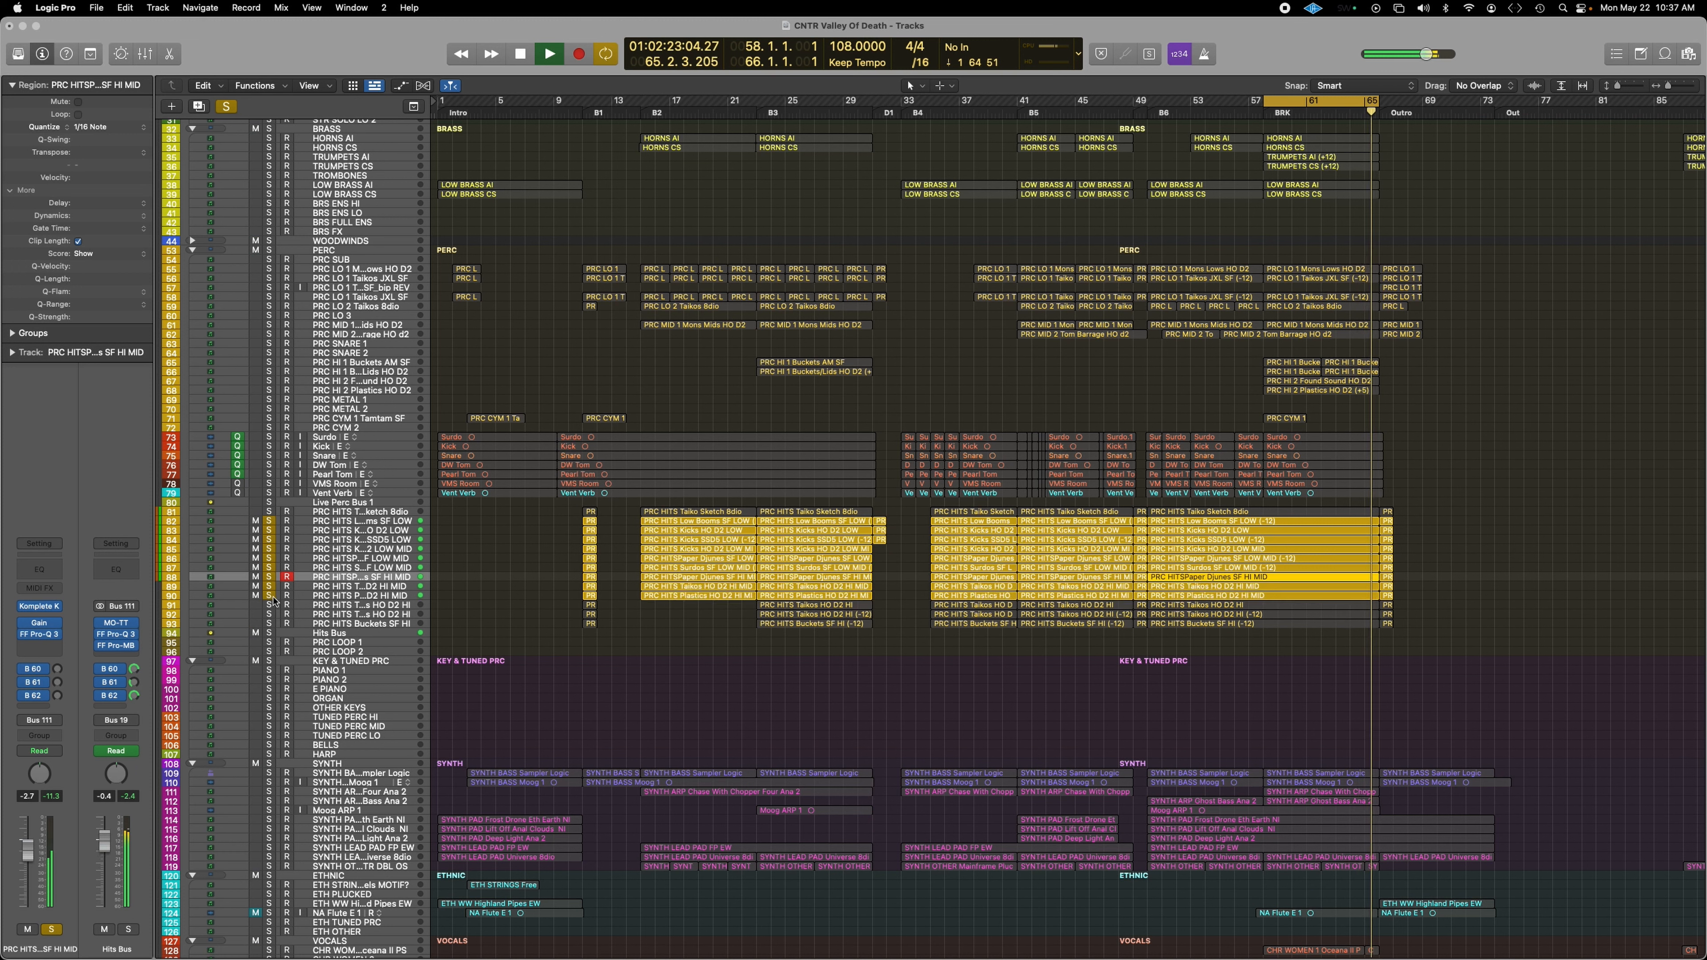
left_click(269, 605)
left_click(242, 605)
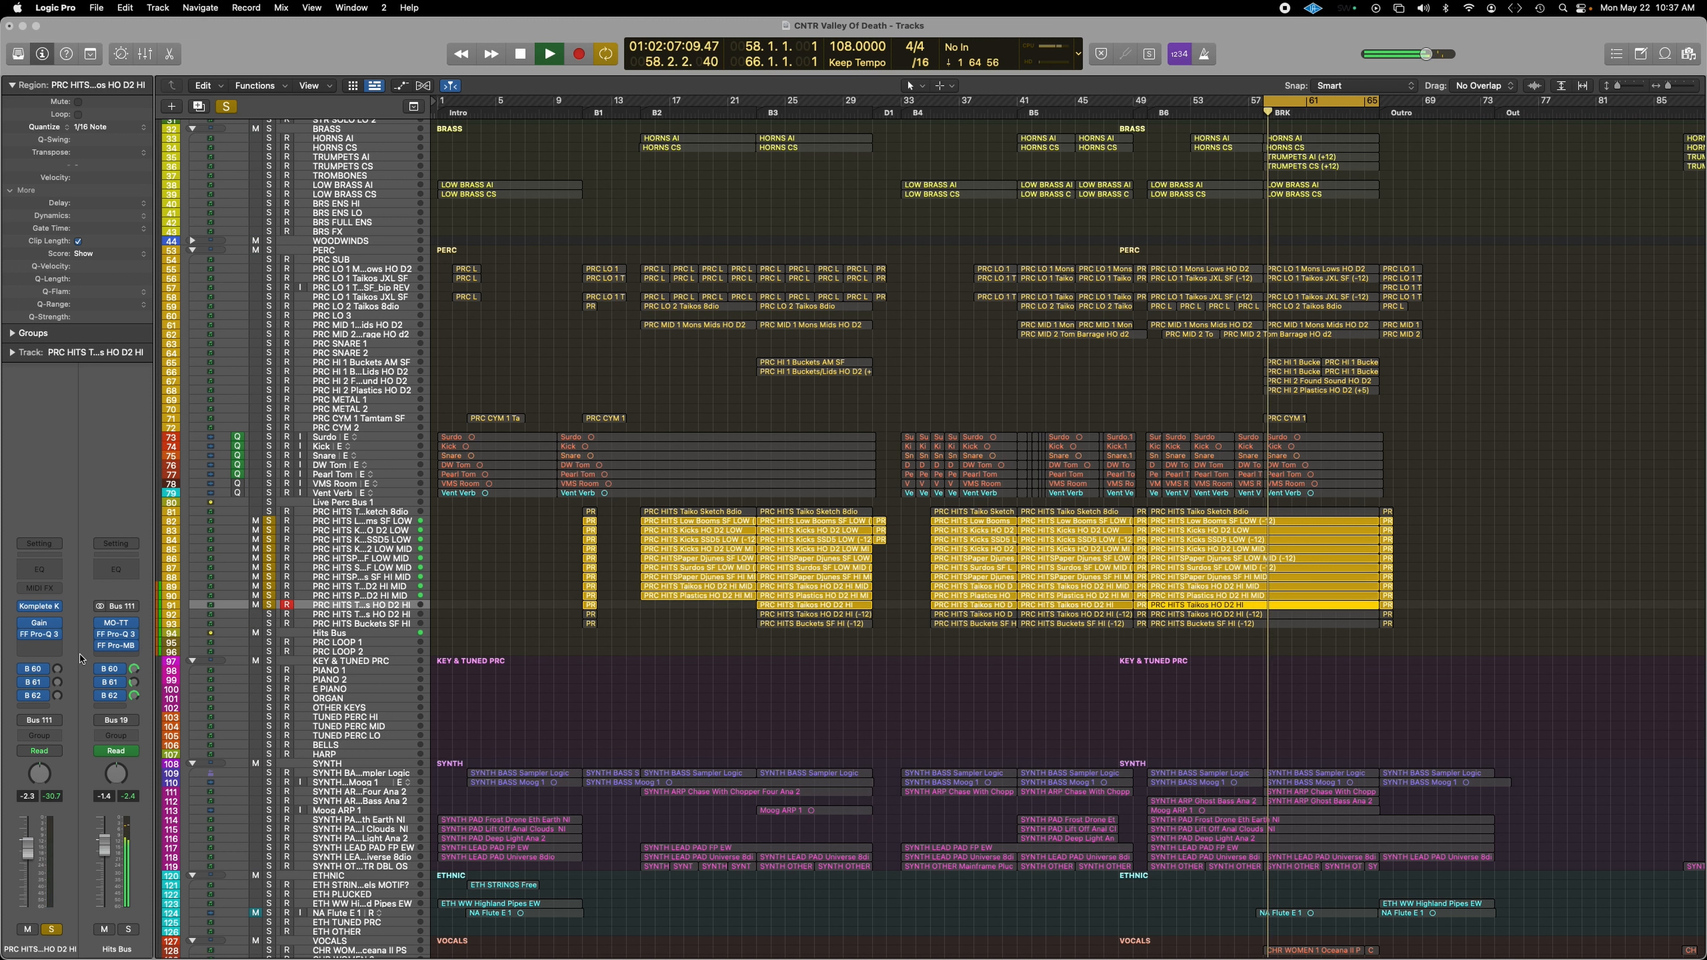
left_click(42, 636)
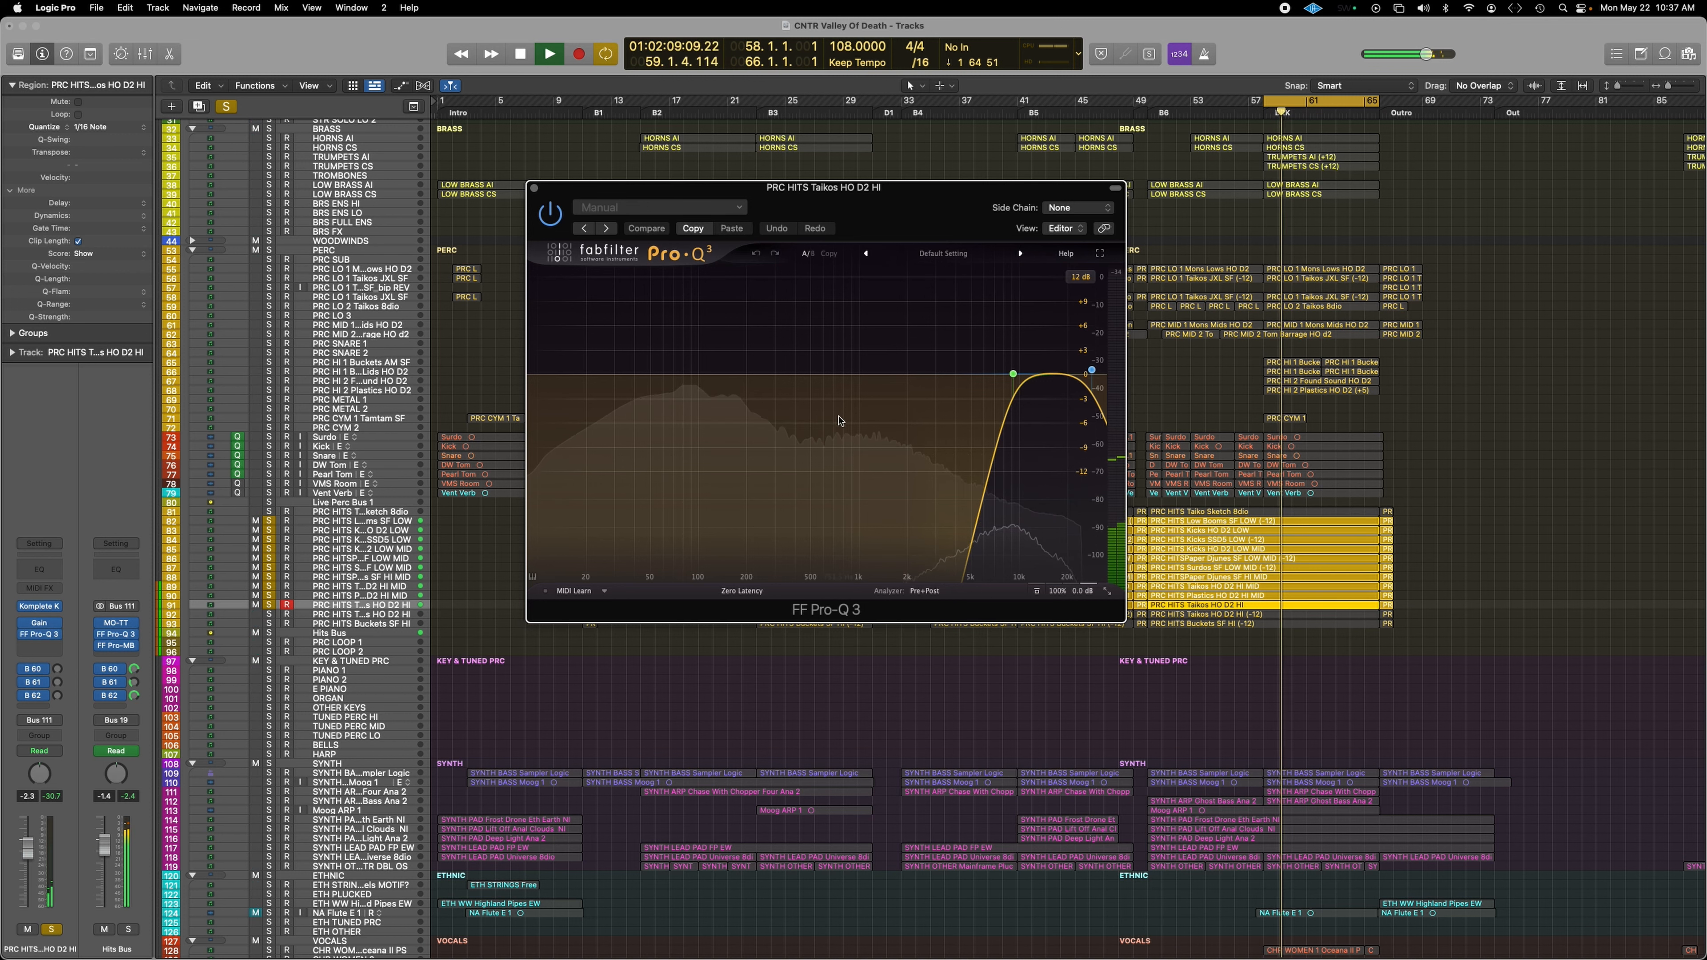
left_click(534, 188)
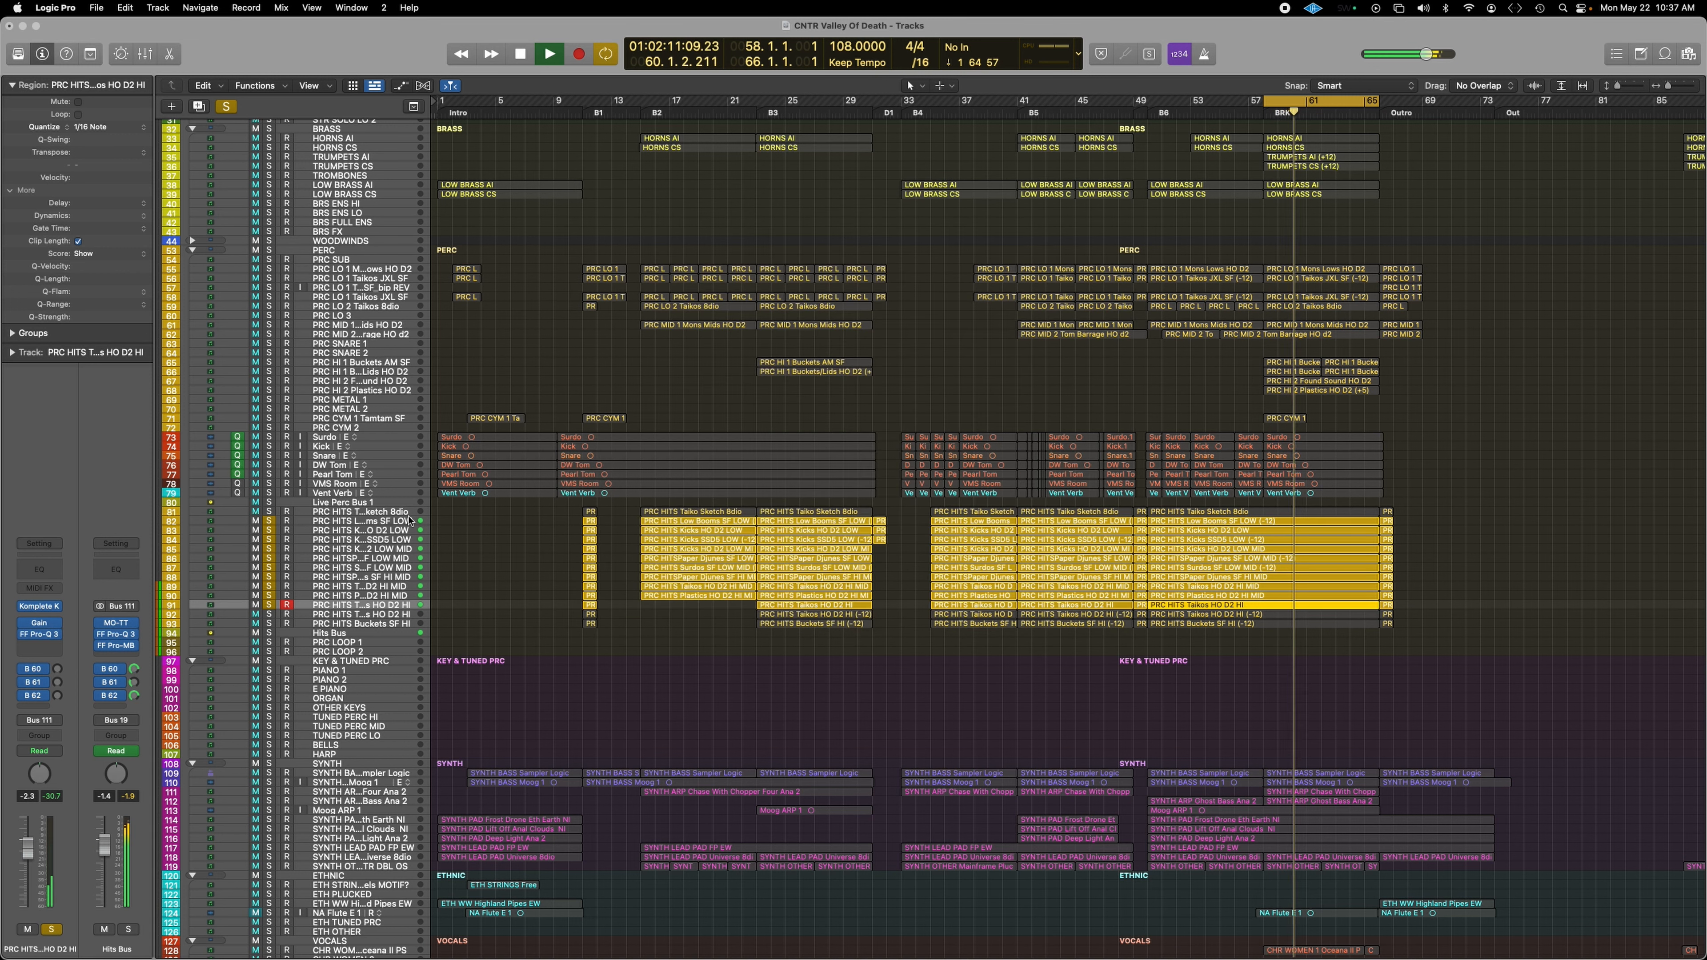
Step: Solo tracks 92–93, then clear solos on tracks 82–93 and re-solo the PERC folder
left_click_drag(269, 616, 269, 625)
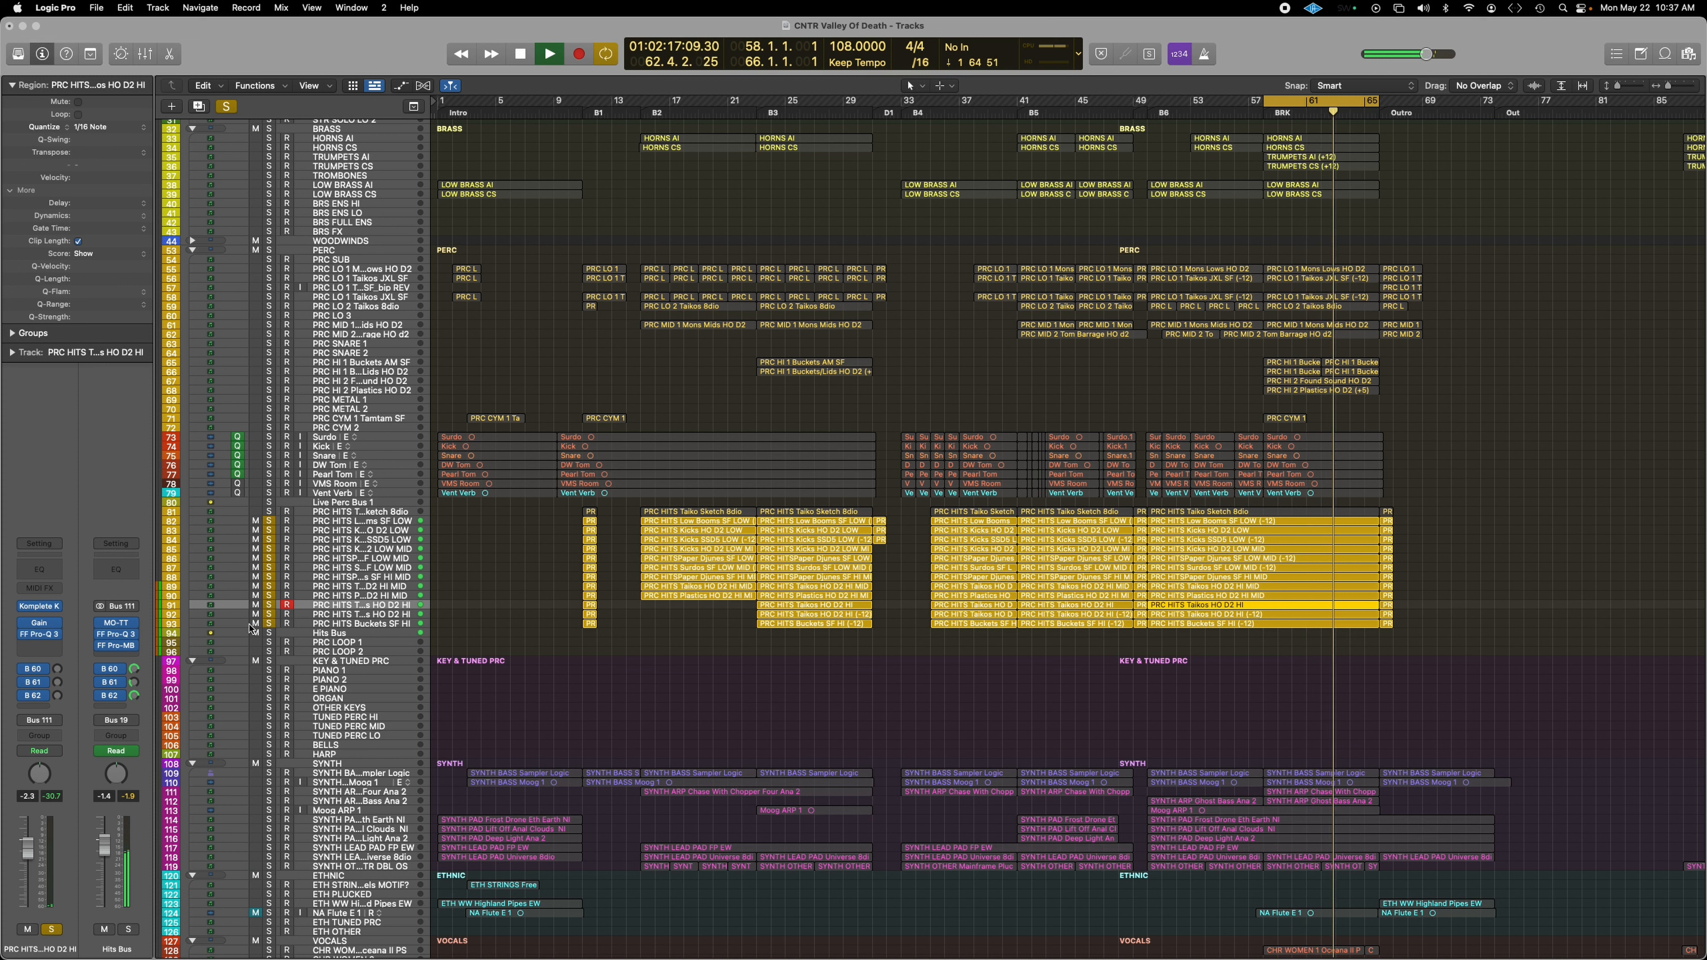
left_click_drag(272, 525, 269, 623)
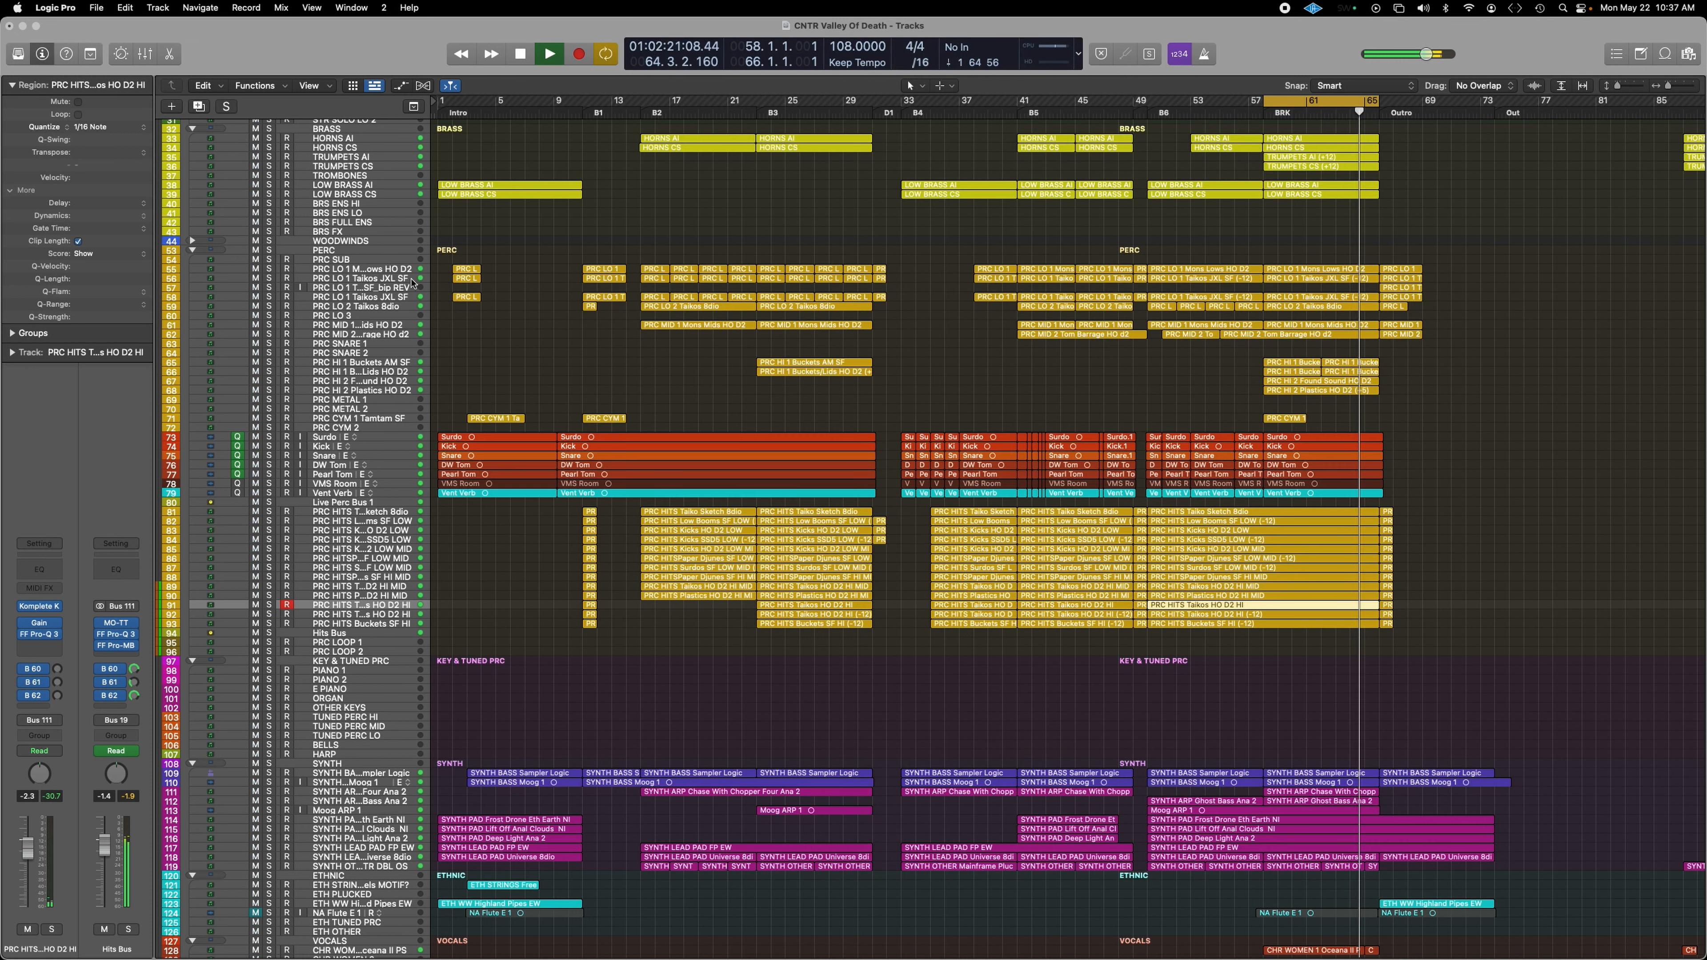
left_click(269, 250)
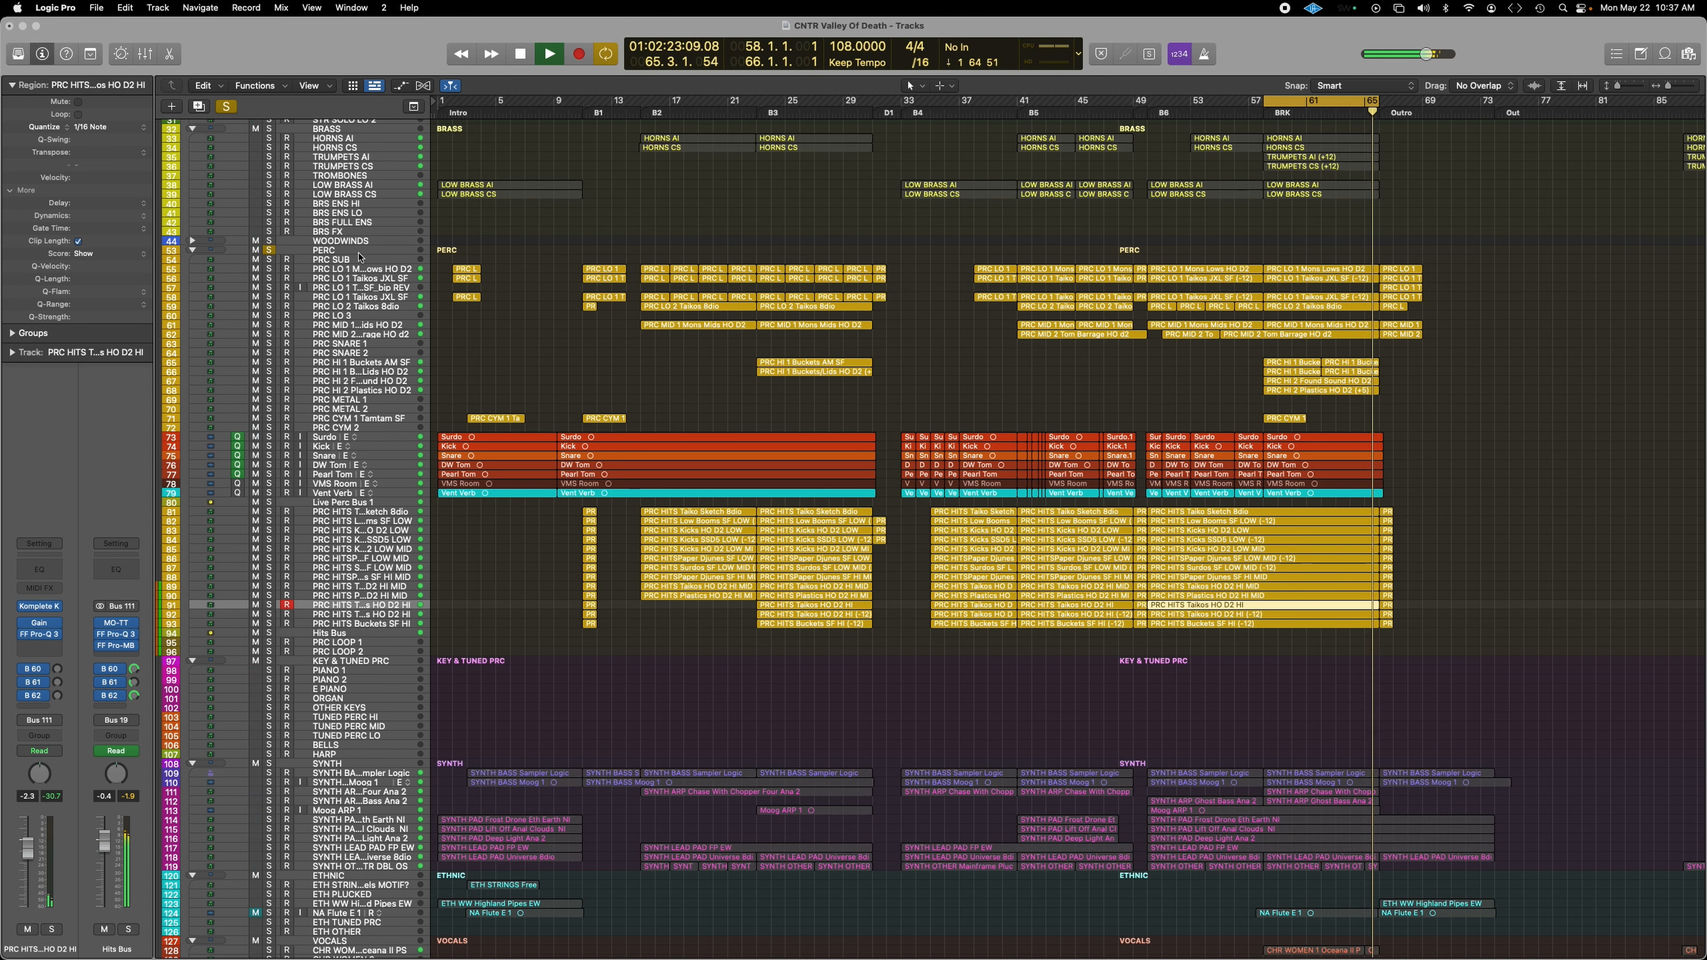
Step: Open the FF Pro-Q 3 EQ on the Stereo Out and move its window up and left
scroll(317, 889, "down", 15)
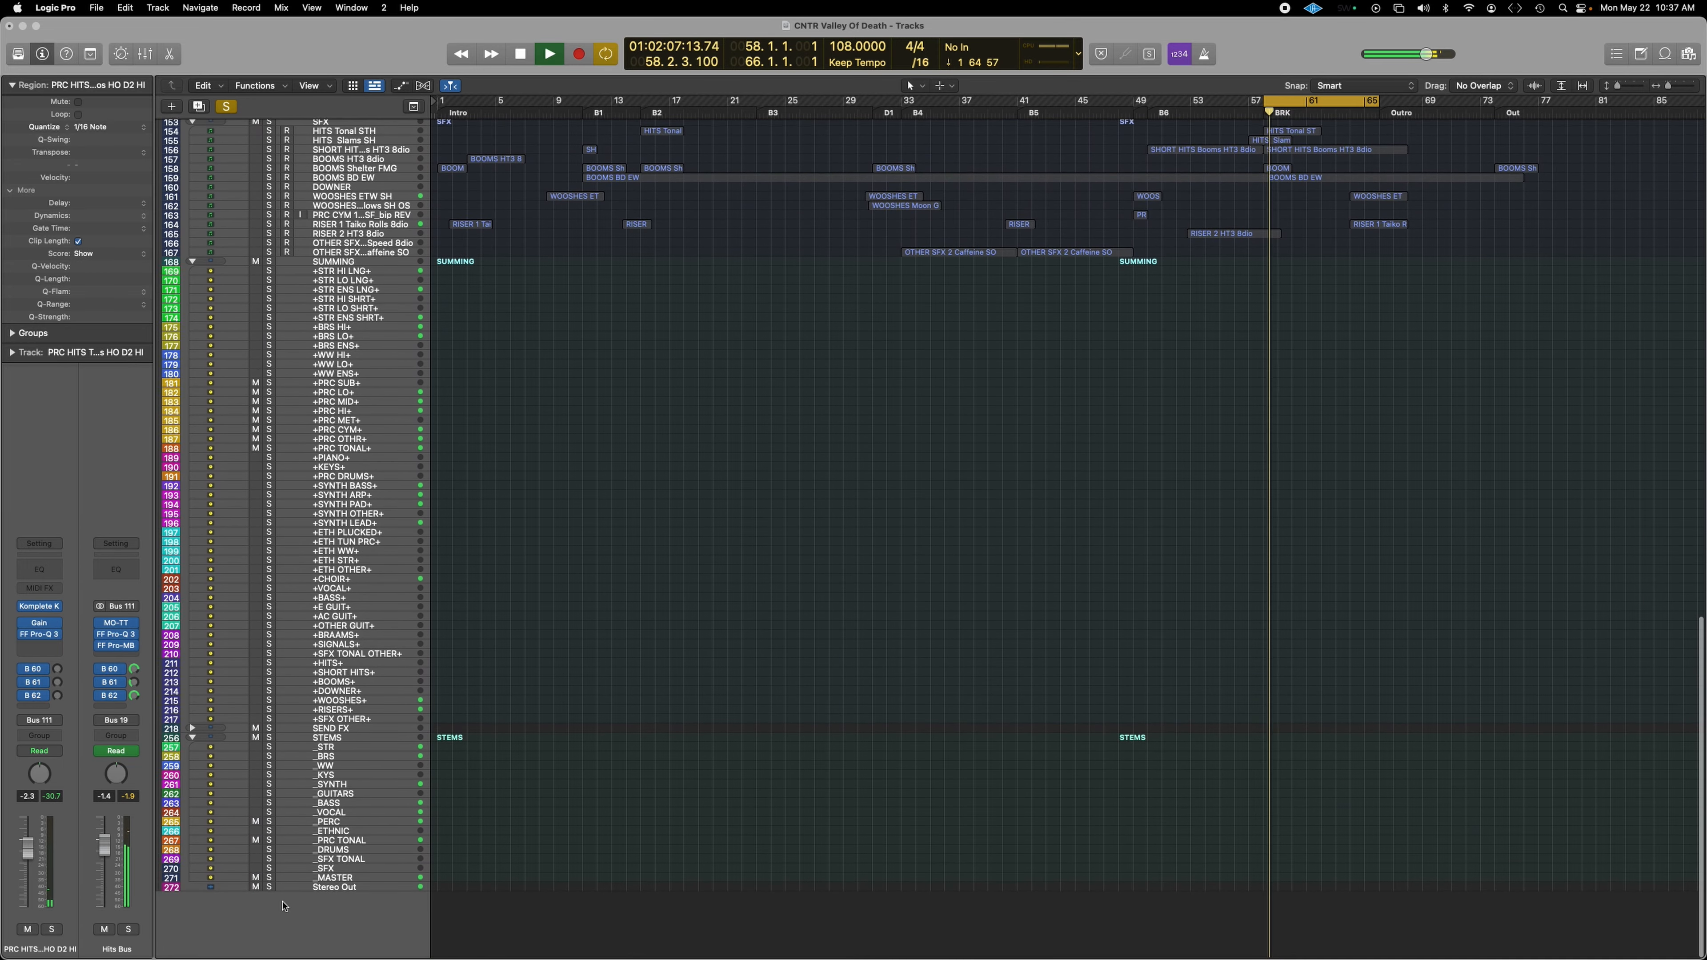
left_click(316, 889)
left_click(39, 669)
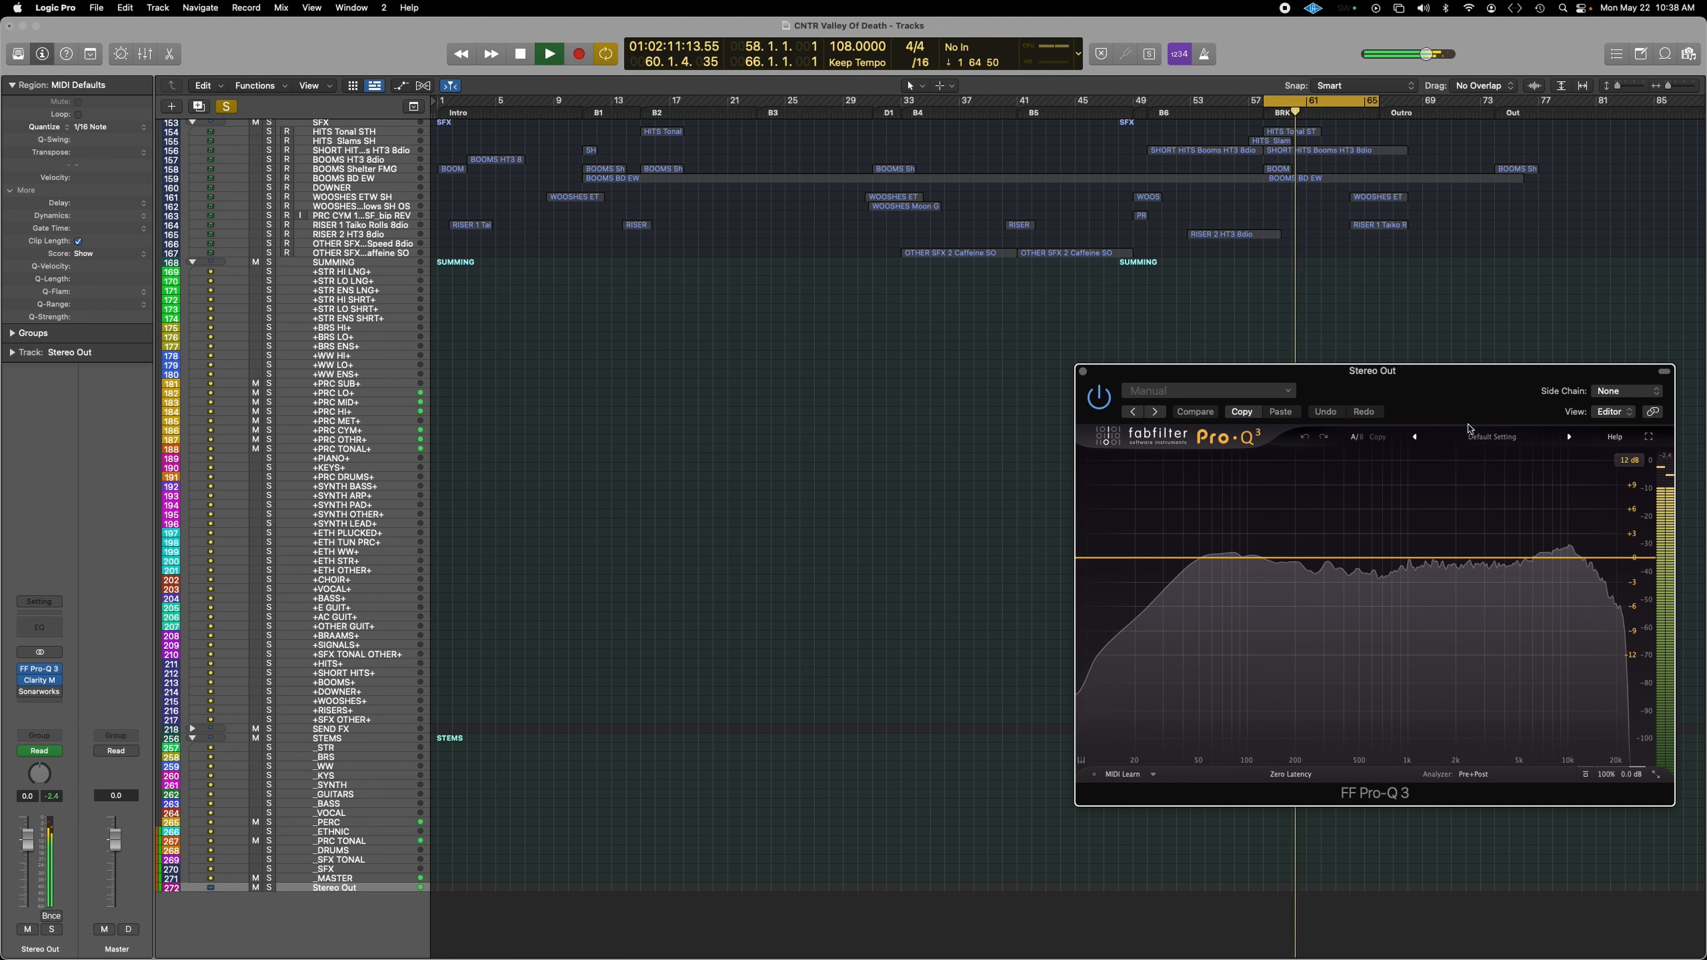
left_click_drag(1454, 420, 1223, 386)
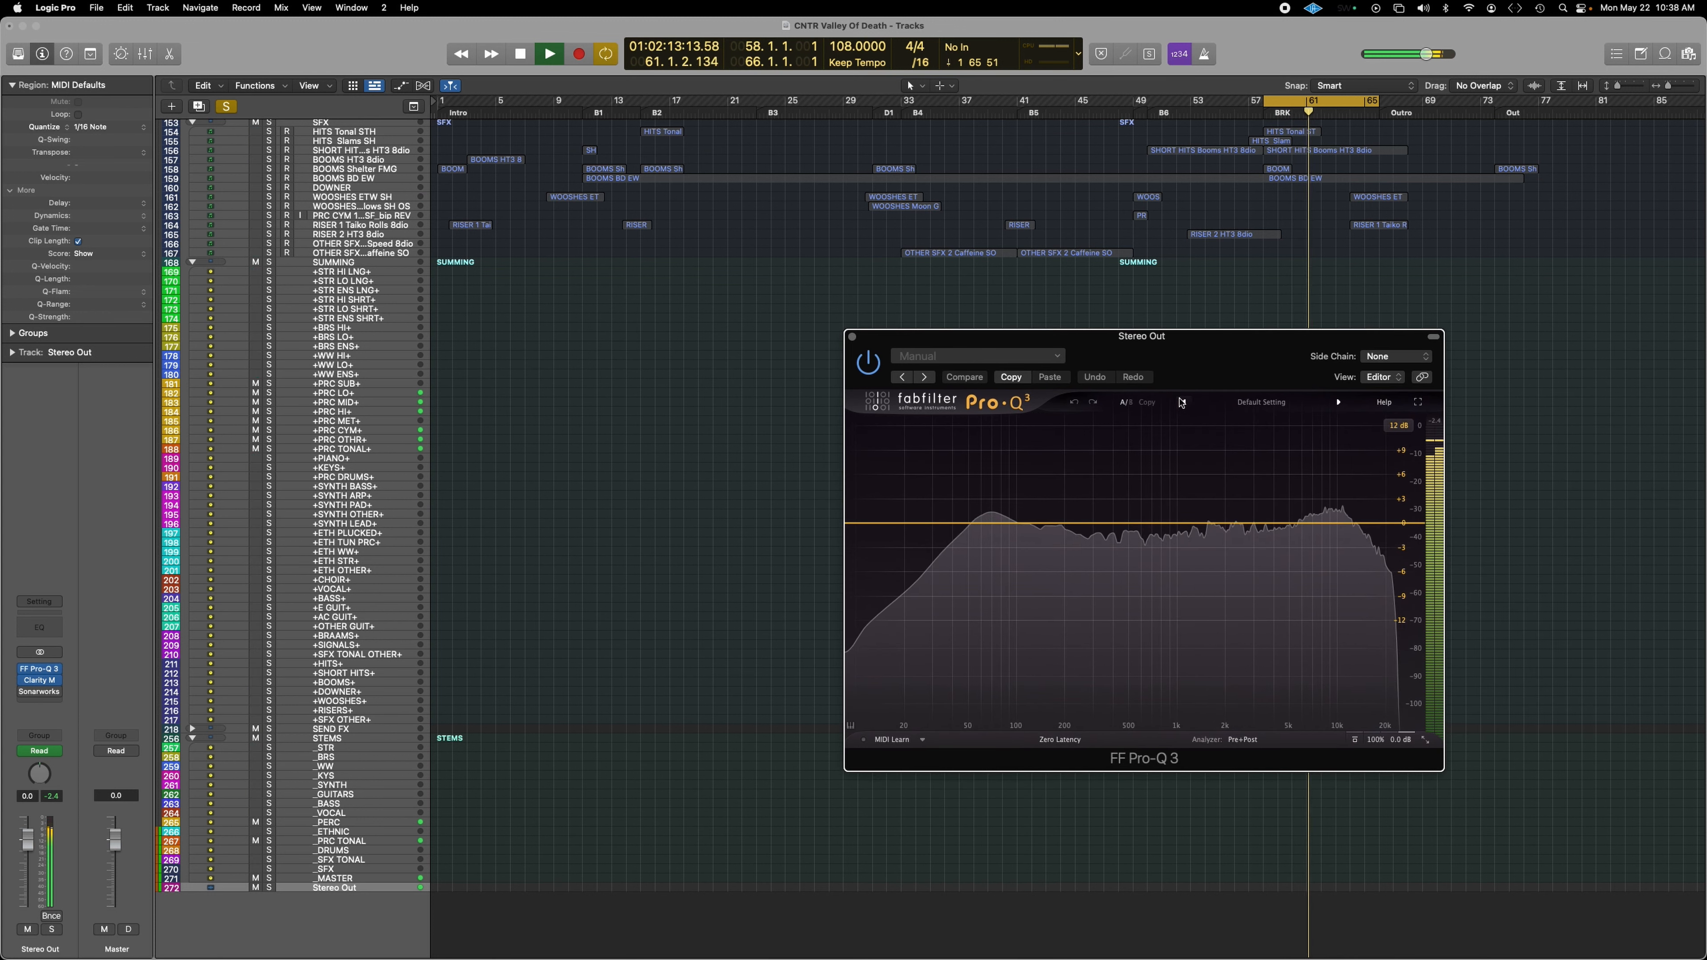
Step: Jump playback back to bar 15, then ahead to bar 41
scroll(741, 304, "up", 5)
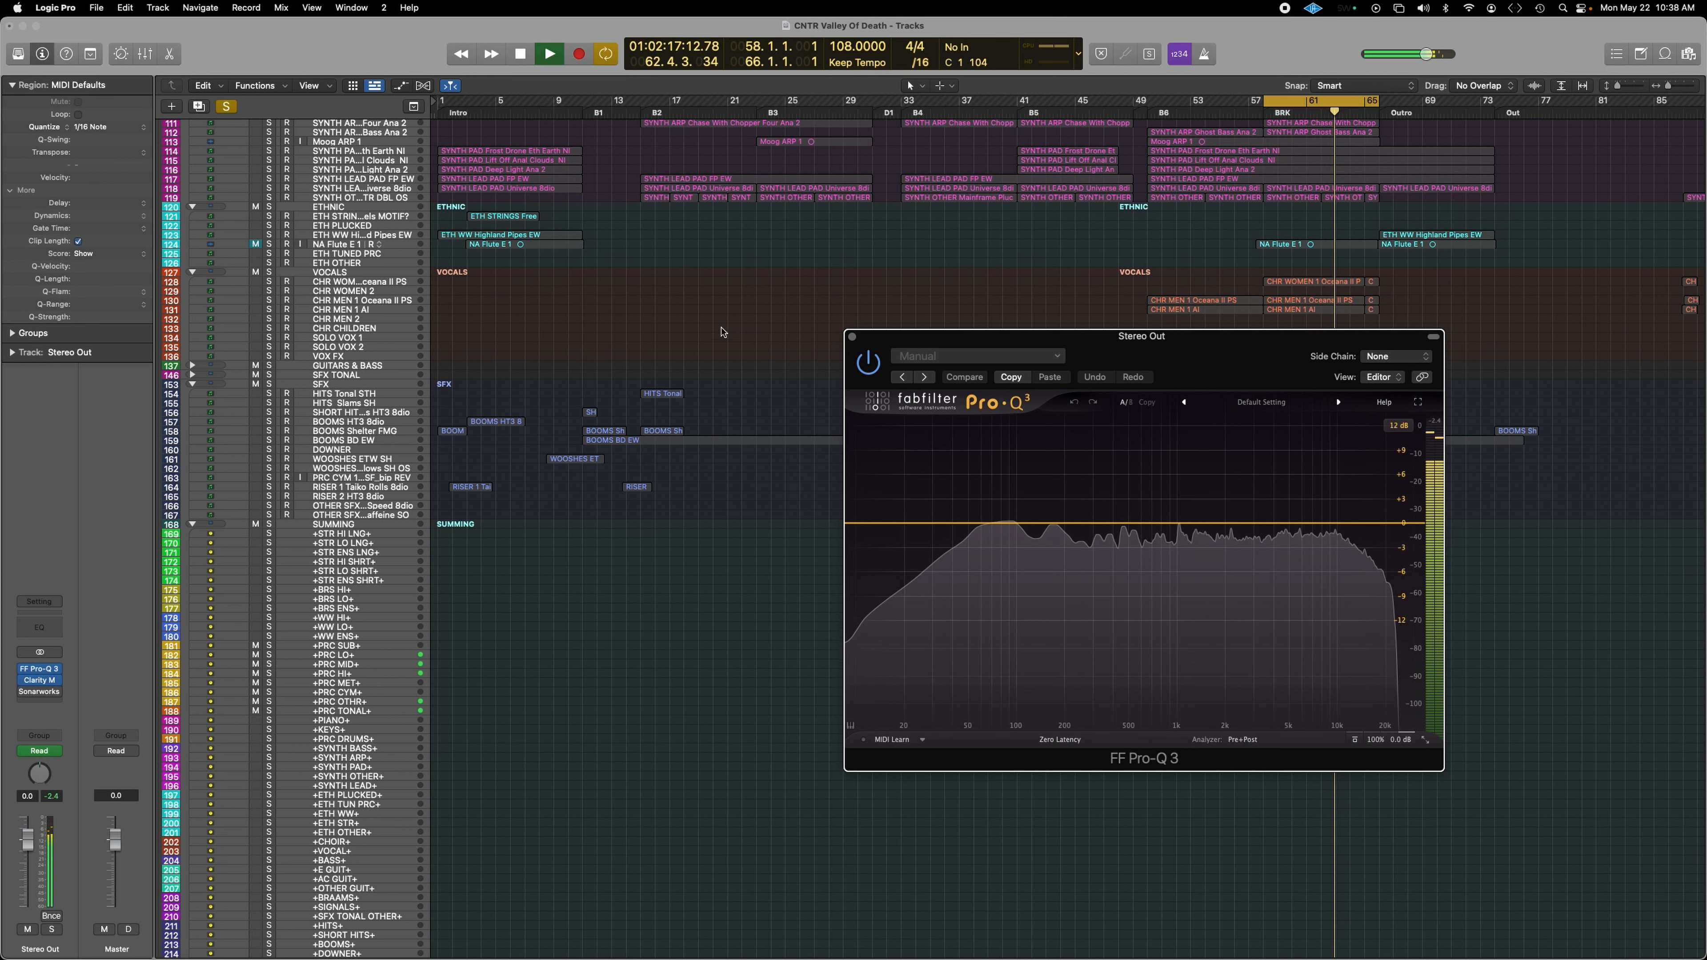
scroll(706, 329, "up", 7)
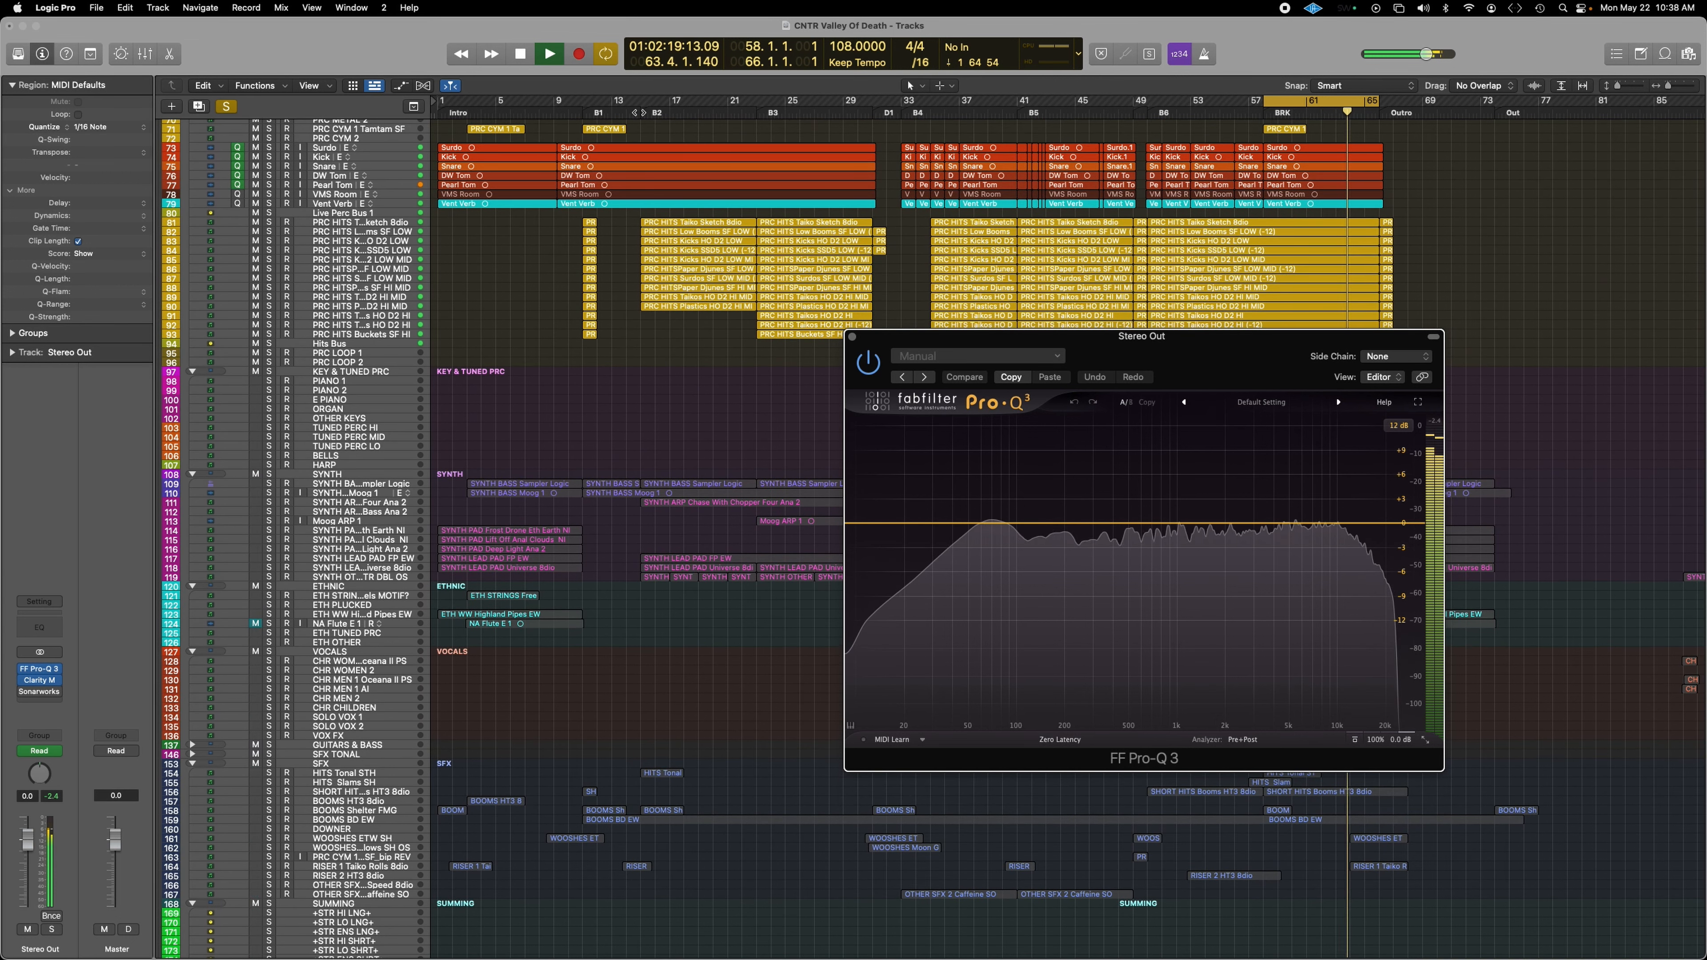
left_click(641, 113)
scroll(828, 226, "right", 1)
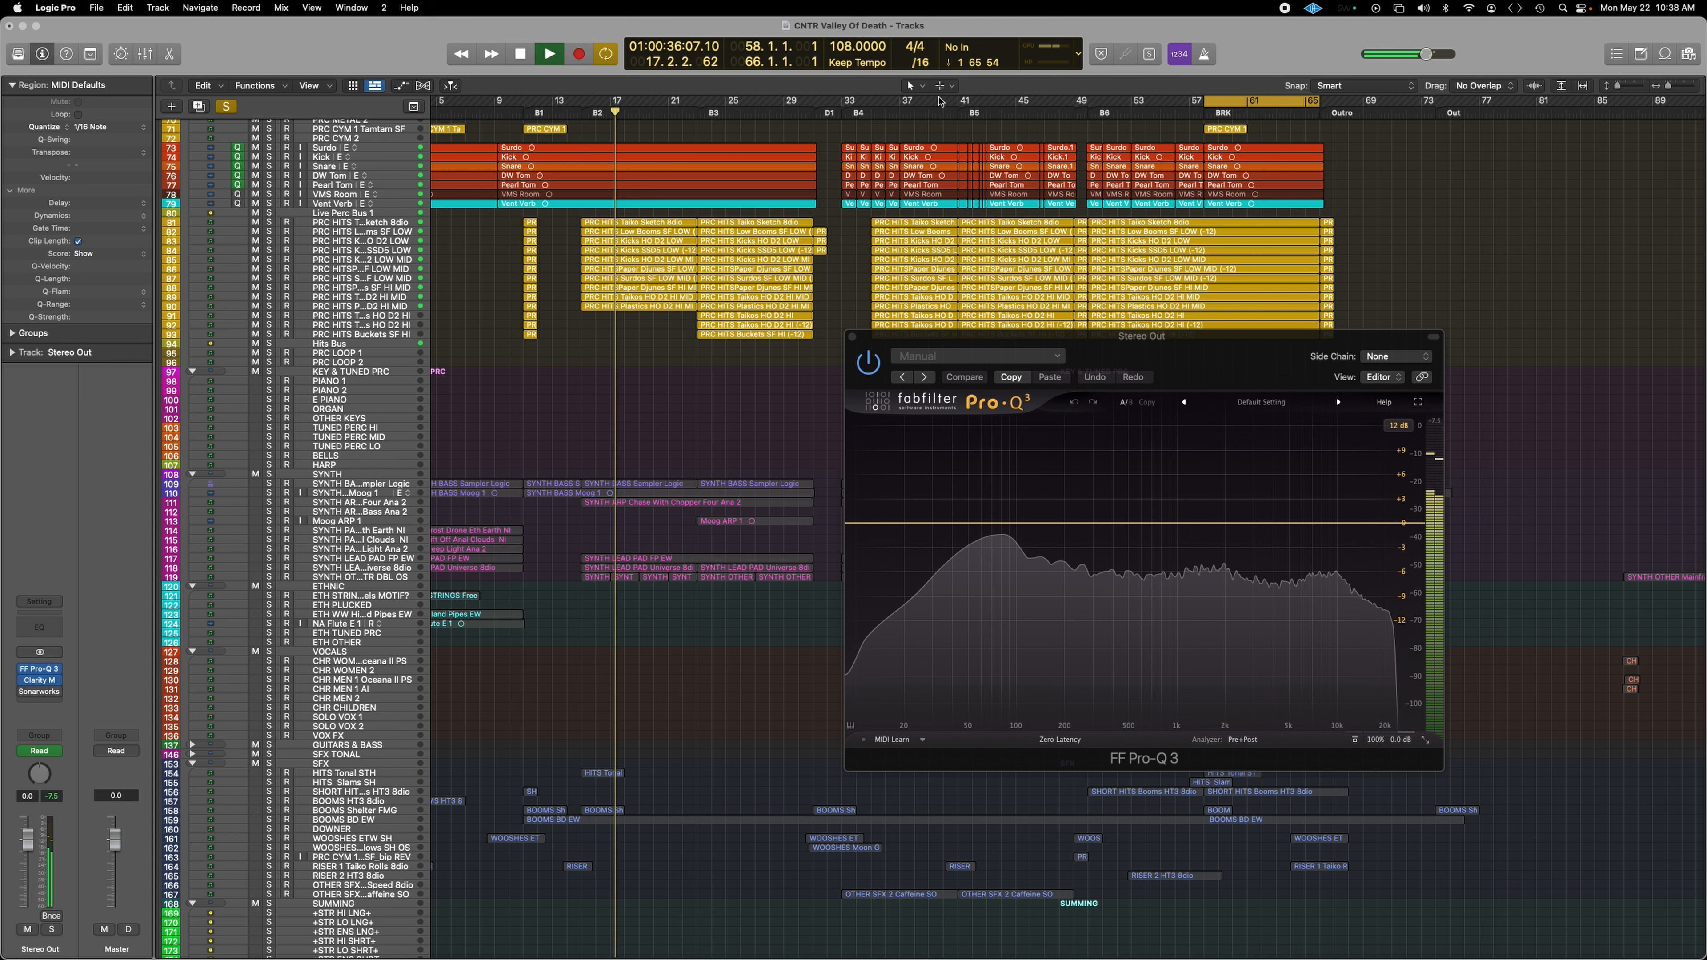
left_click(960, 109)
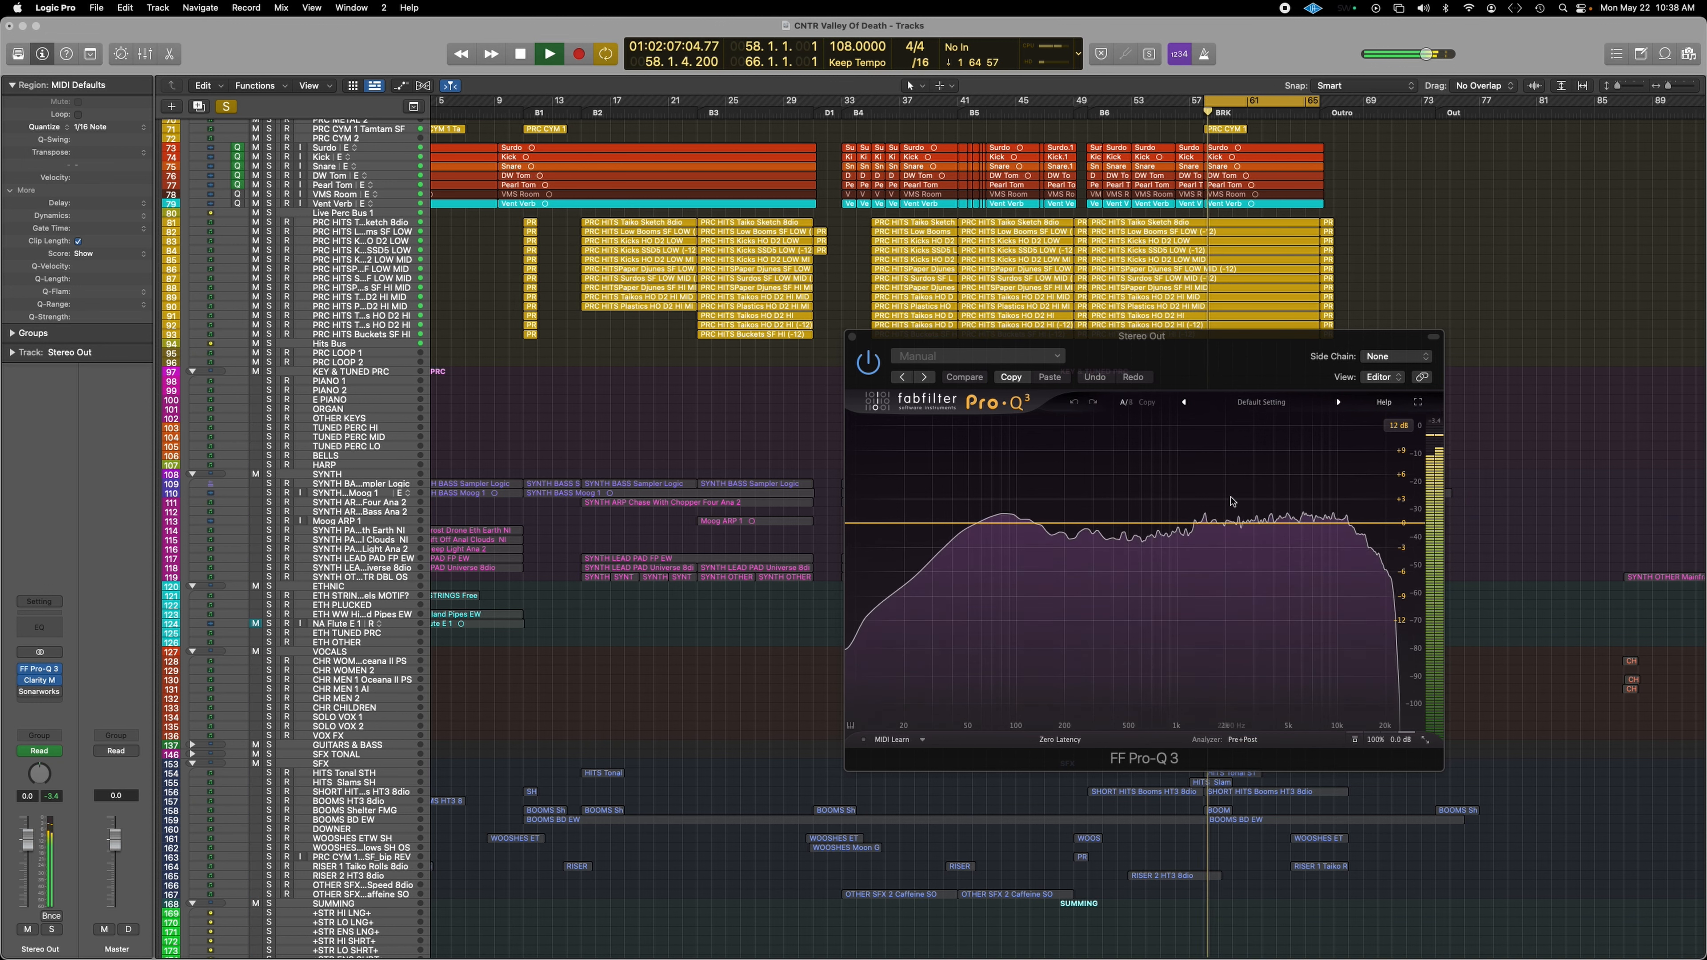
Step: Unsolo the PERC folder so the full arrangement plays, and close the Stereo Out EQ
scroll(353, 407, "up", 15)
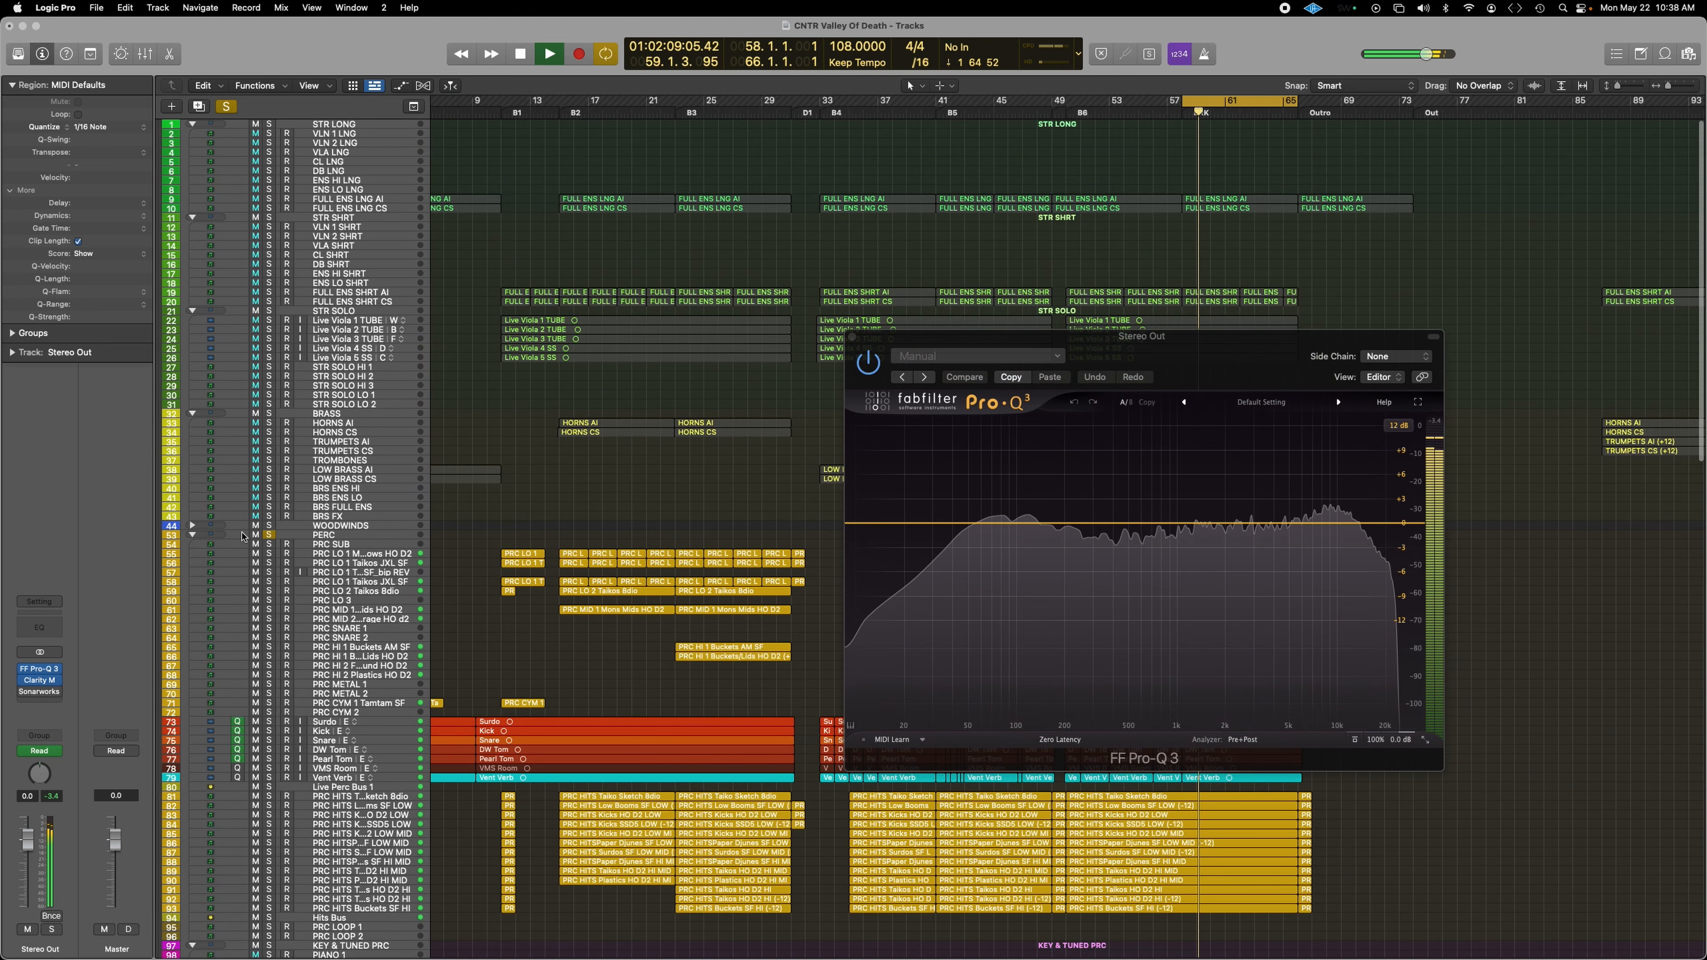
left_click(269, 535)
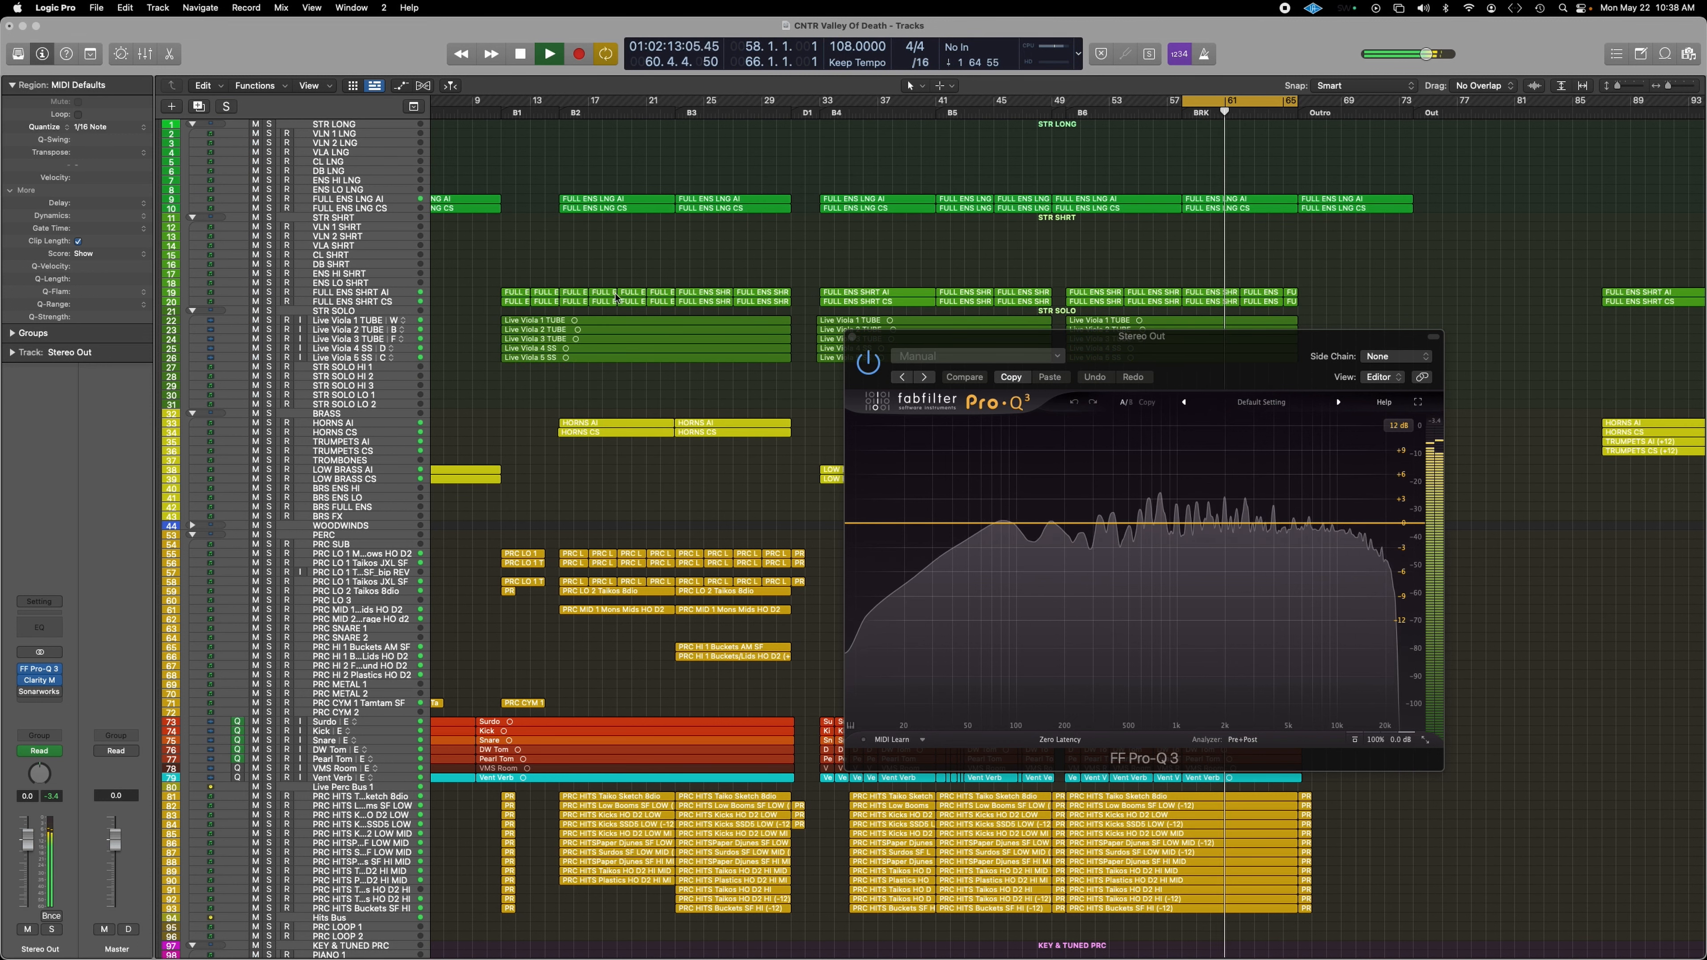
left_click(852, 336)
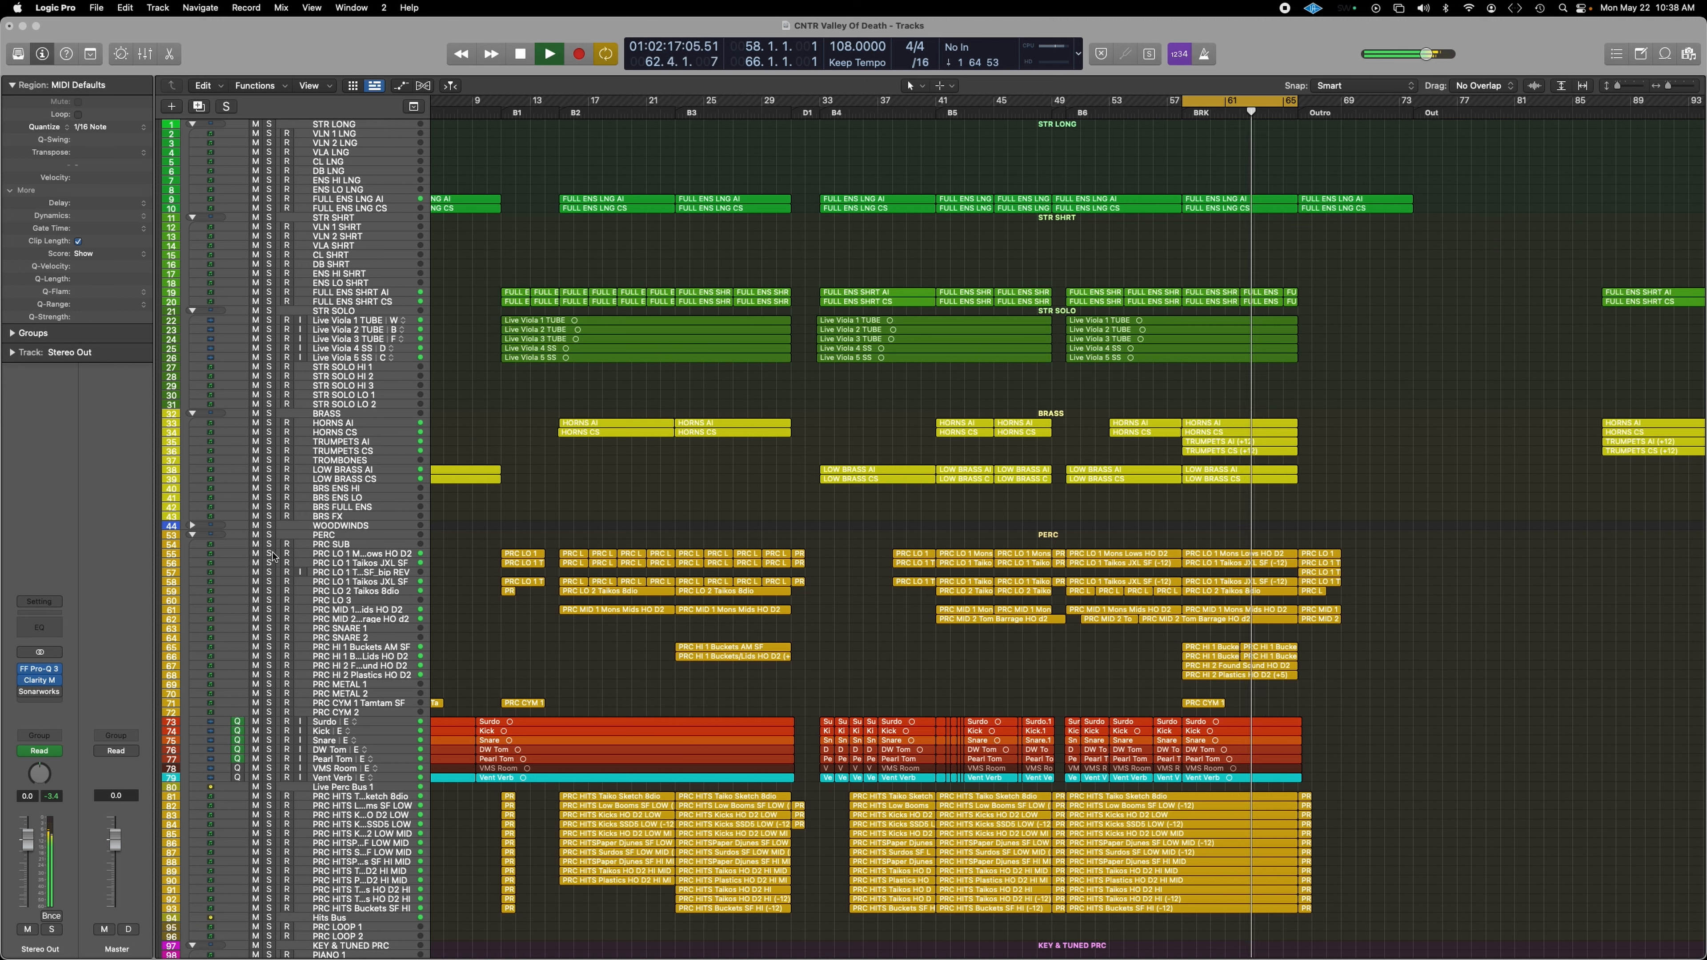
Step: Audition the PRC LO 1 layers, toggling solo on Mons Lows and Taikos JXL SF
left_click(269, 536)
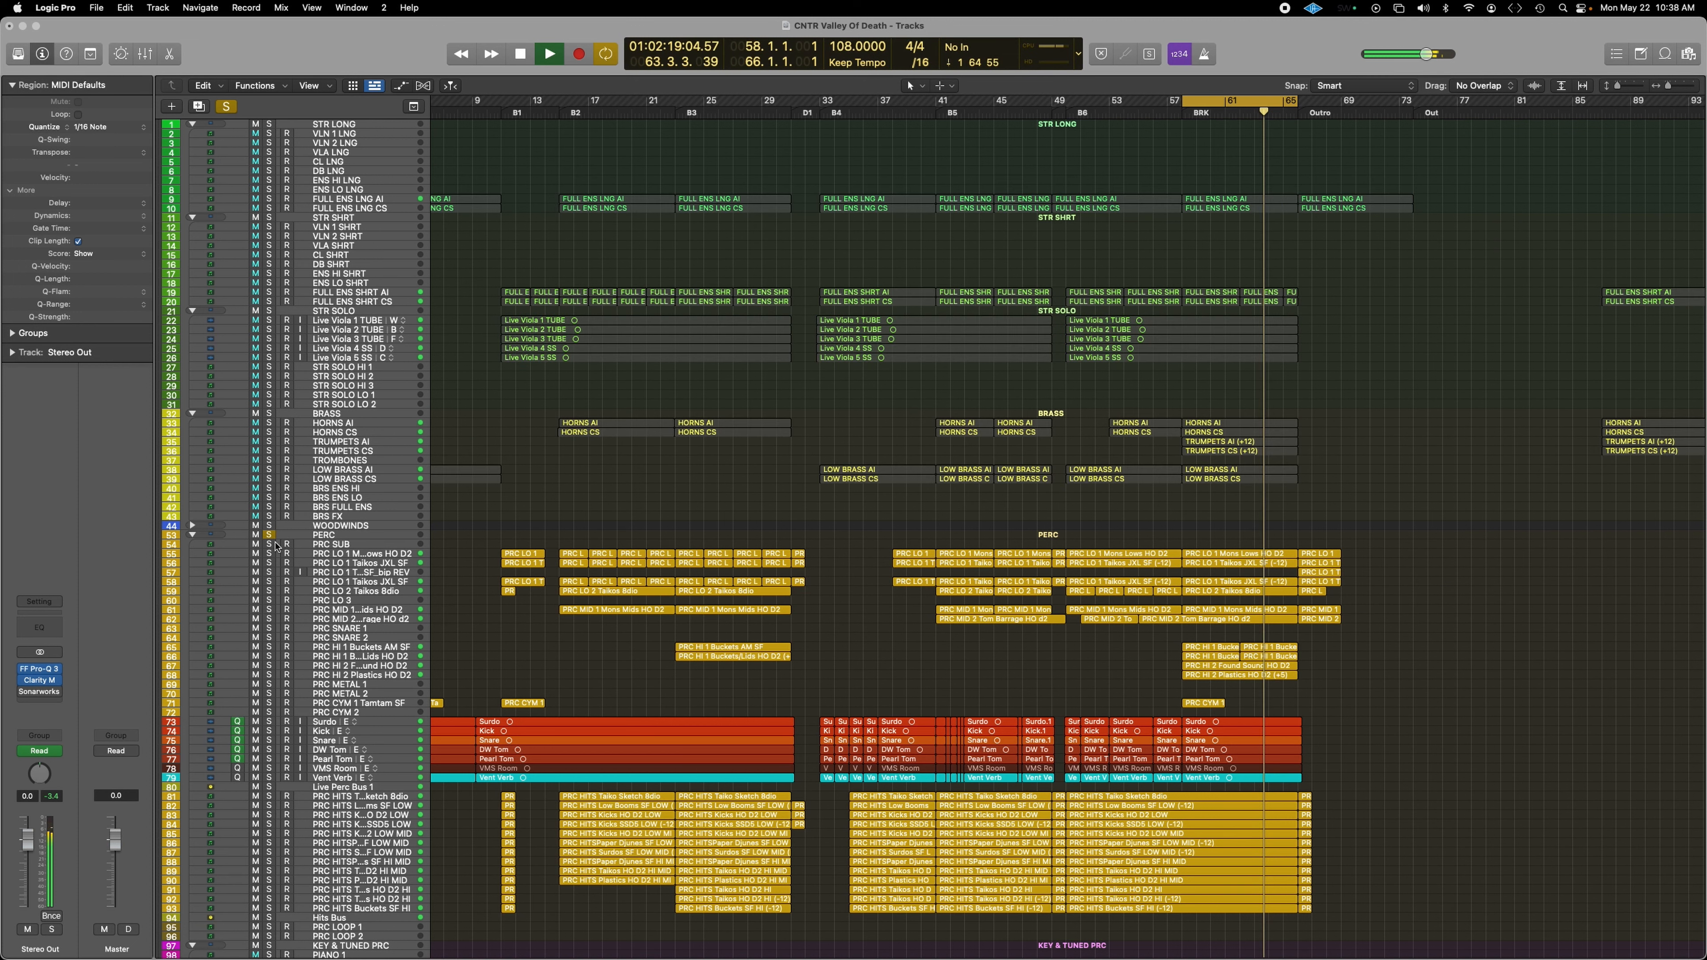
left_click(270, 536)
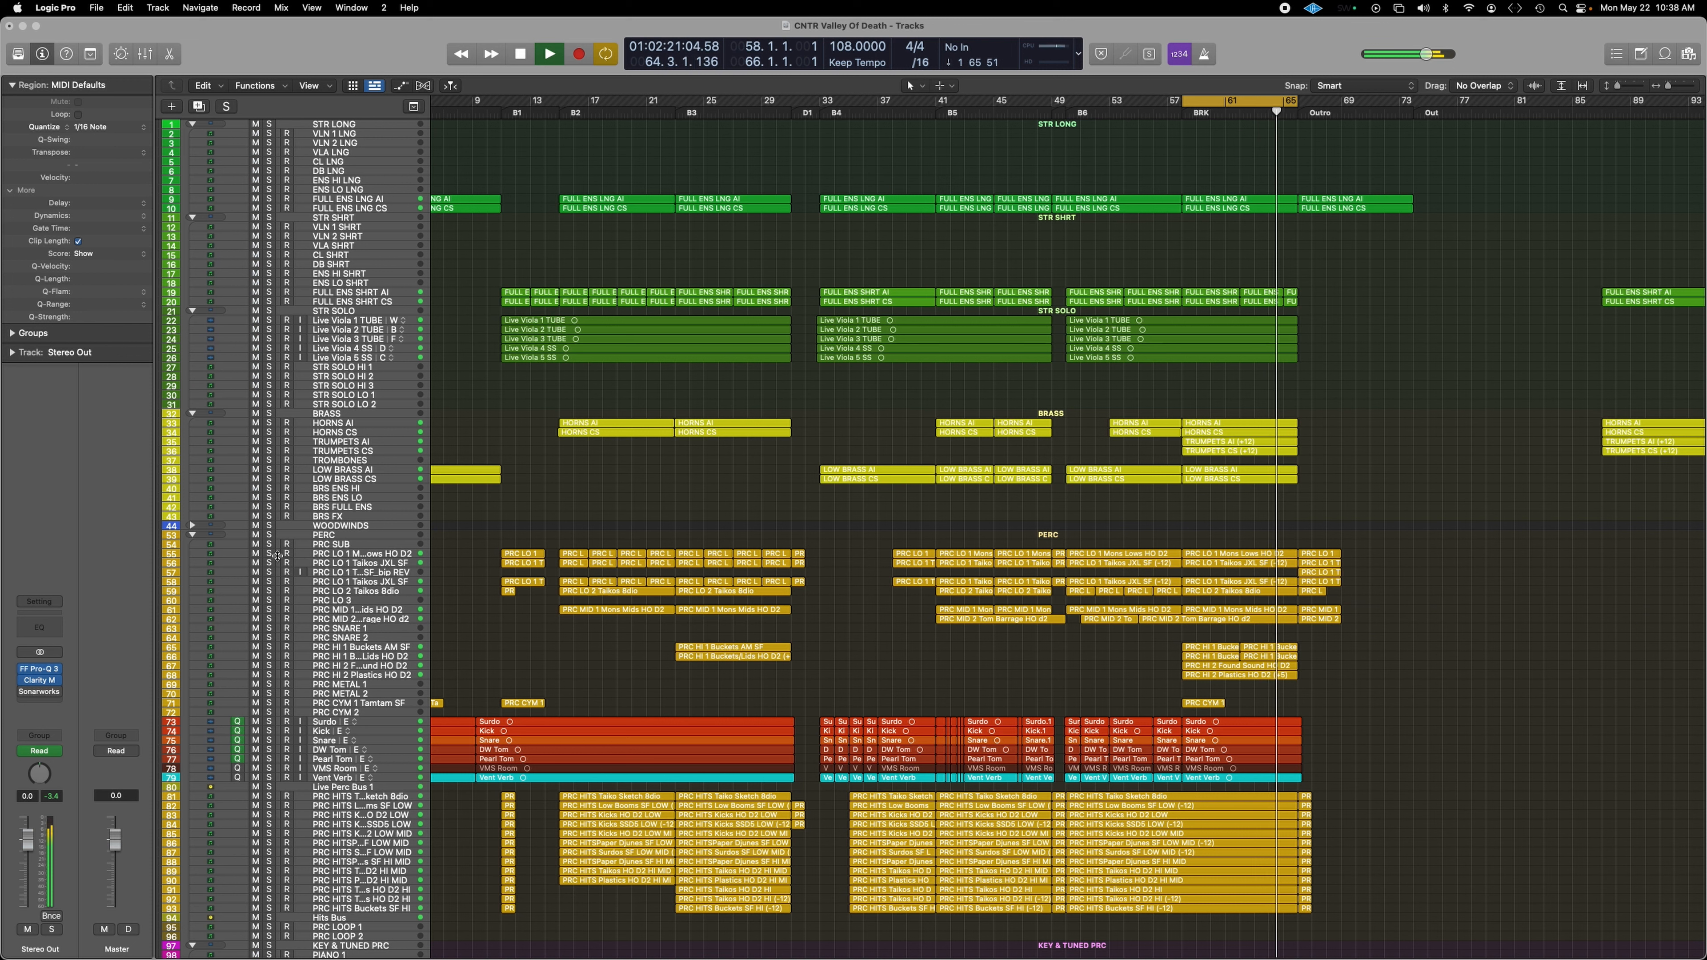
left_click(269, 555)
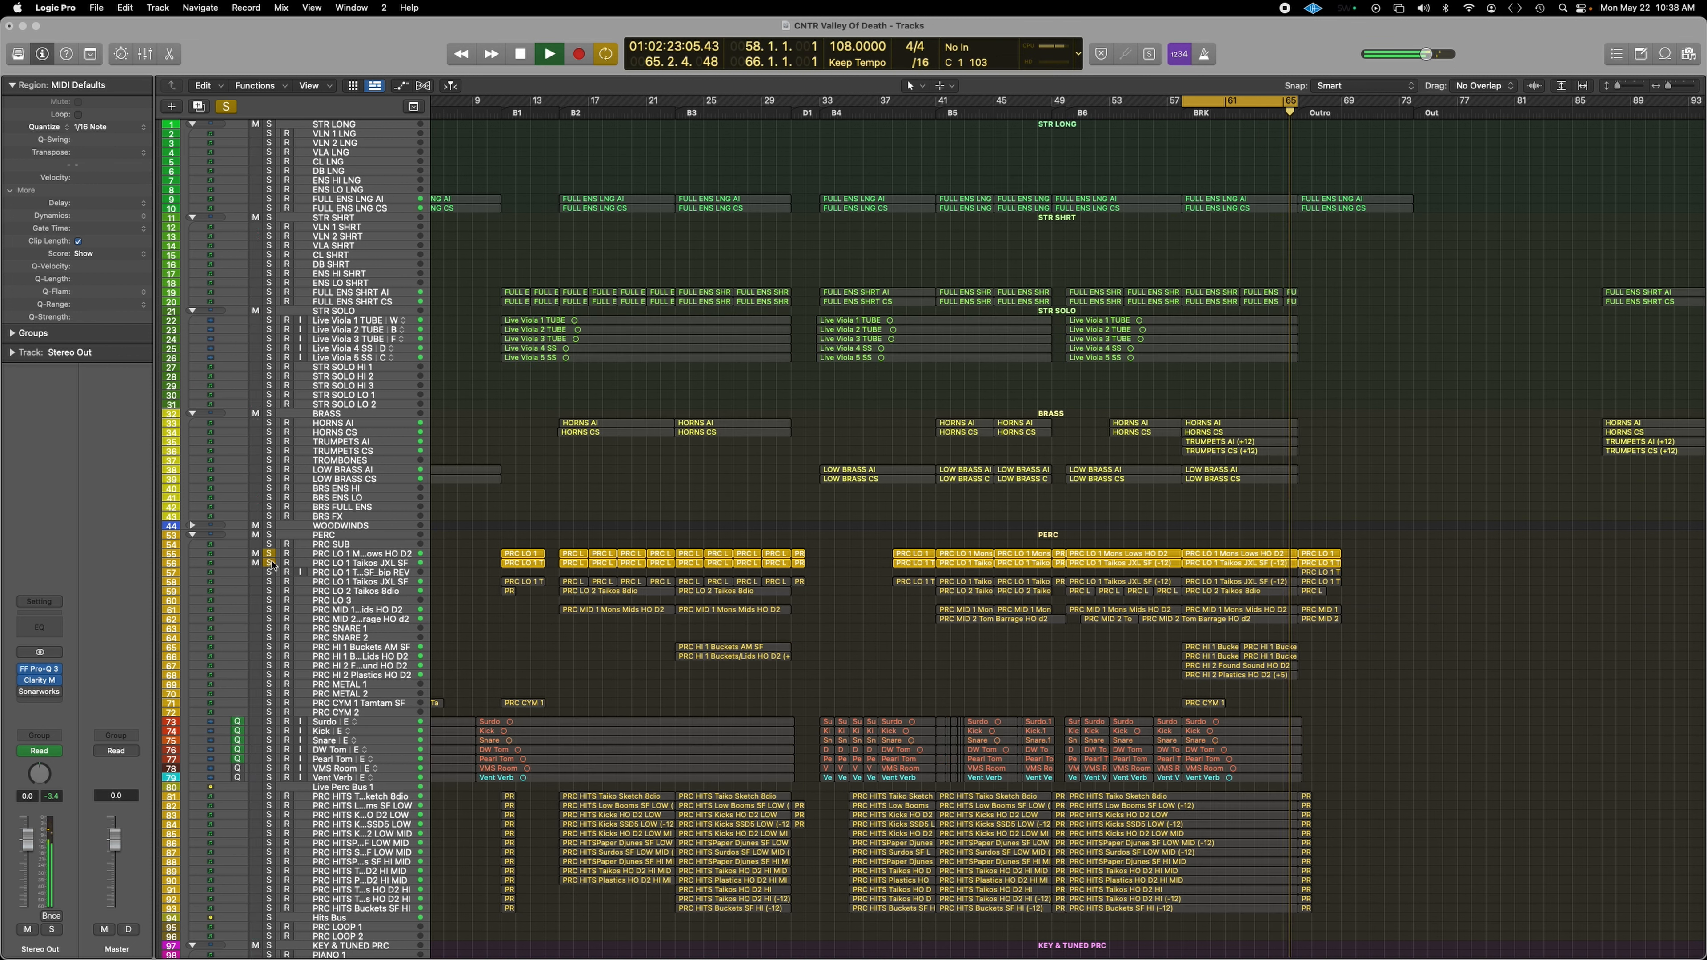
left_click(376, 555)
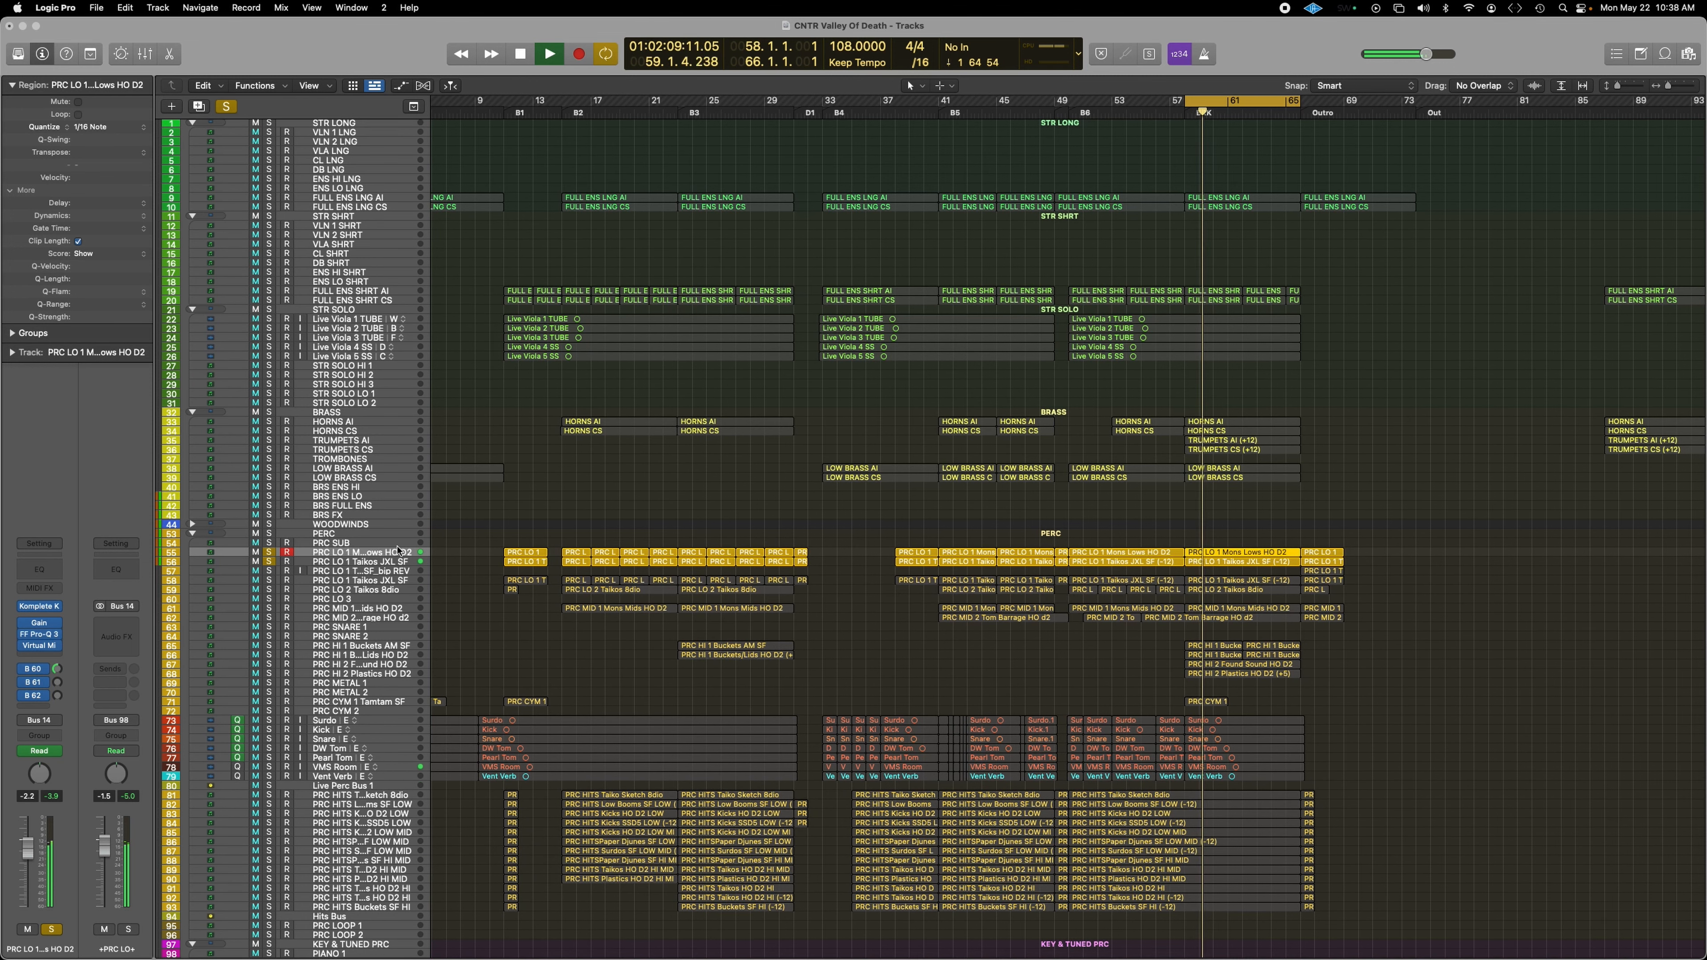
left_click(270, 564)
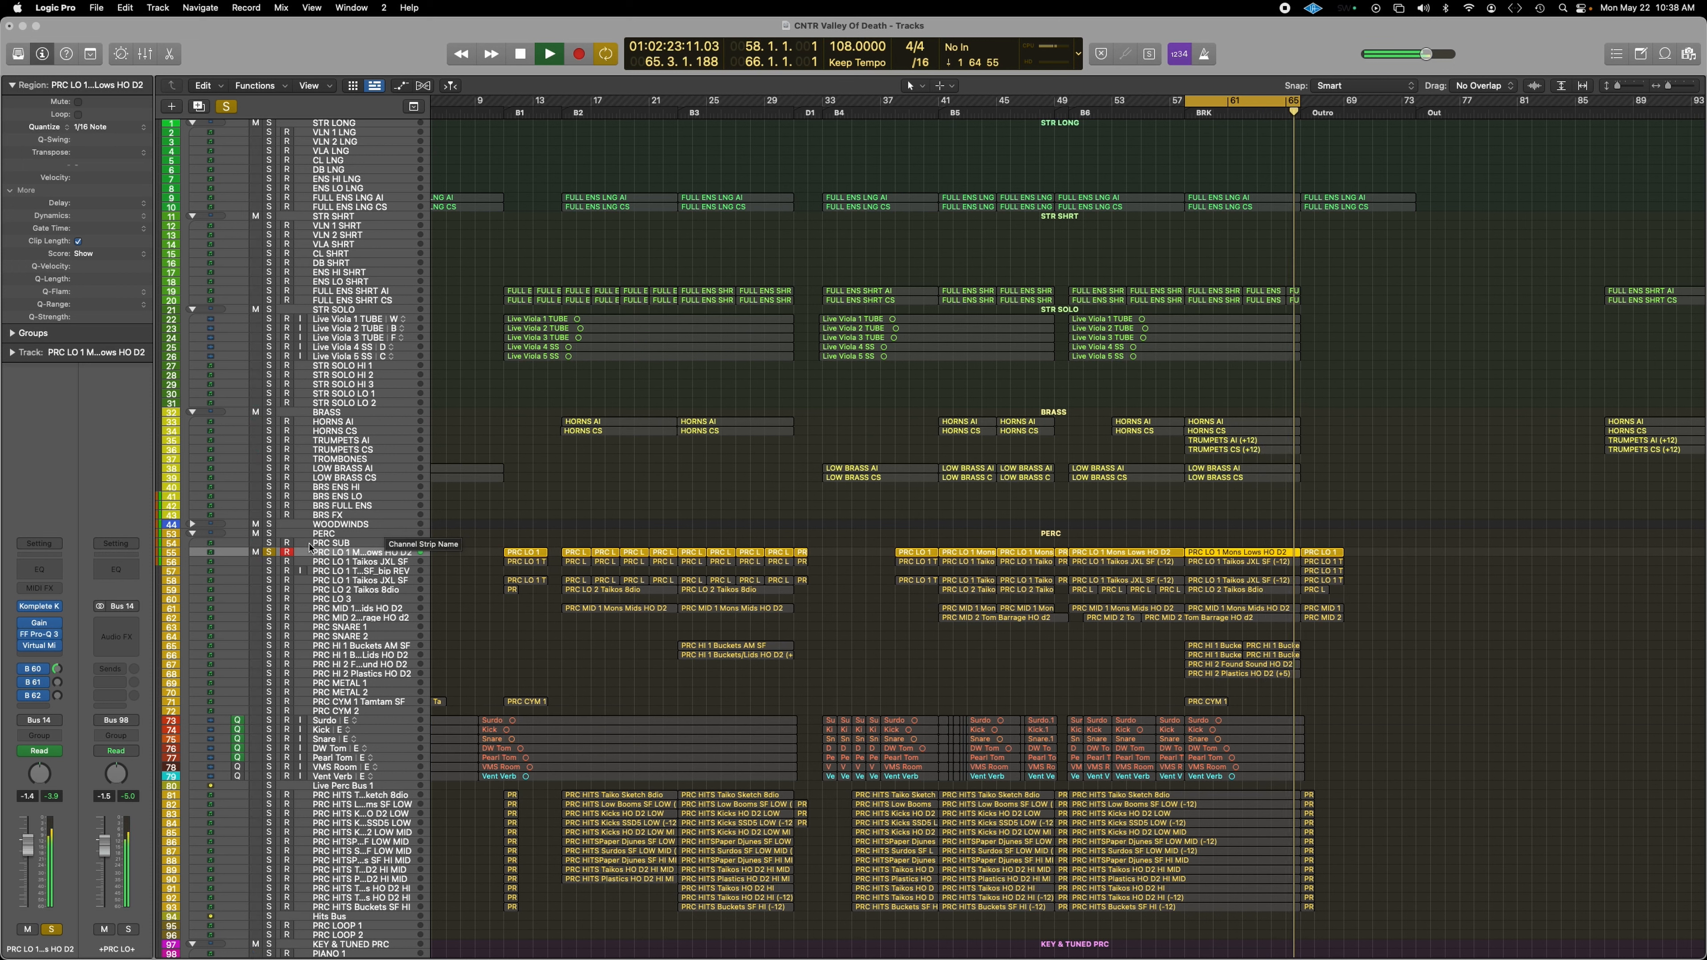
left_click(268, 563)
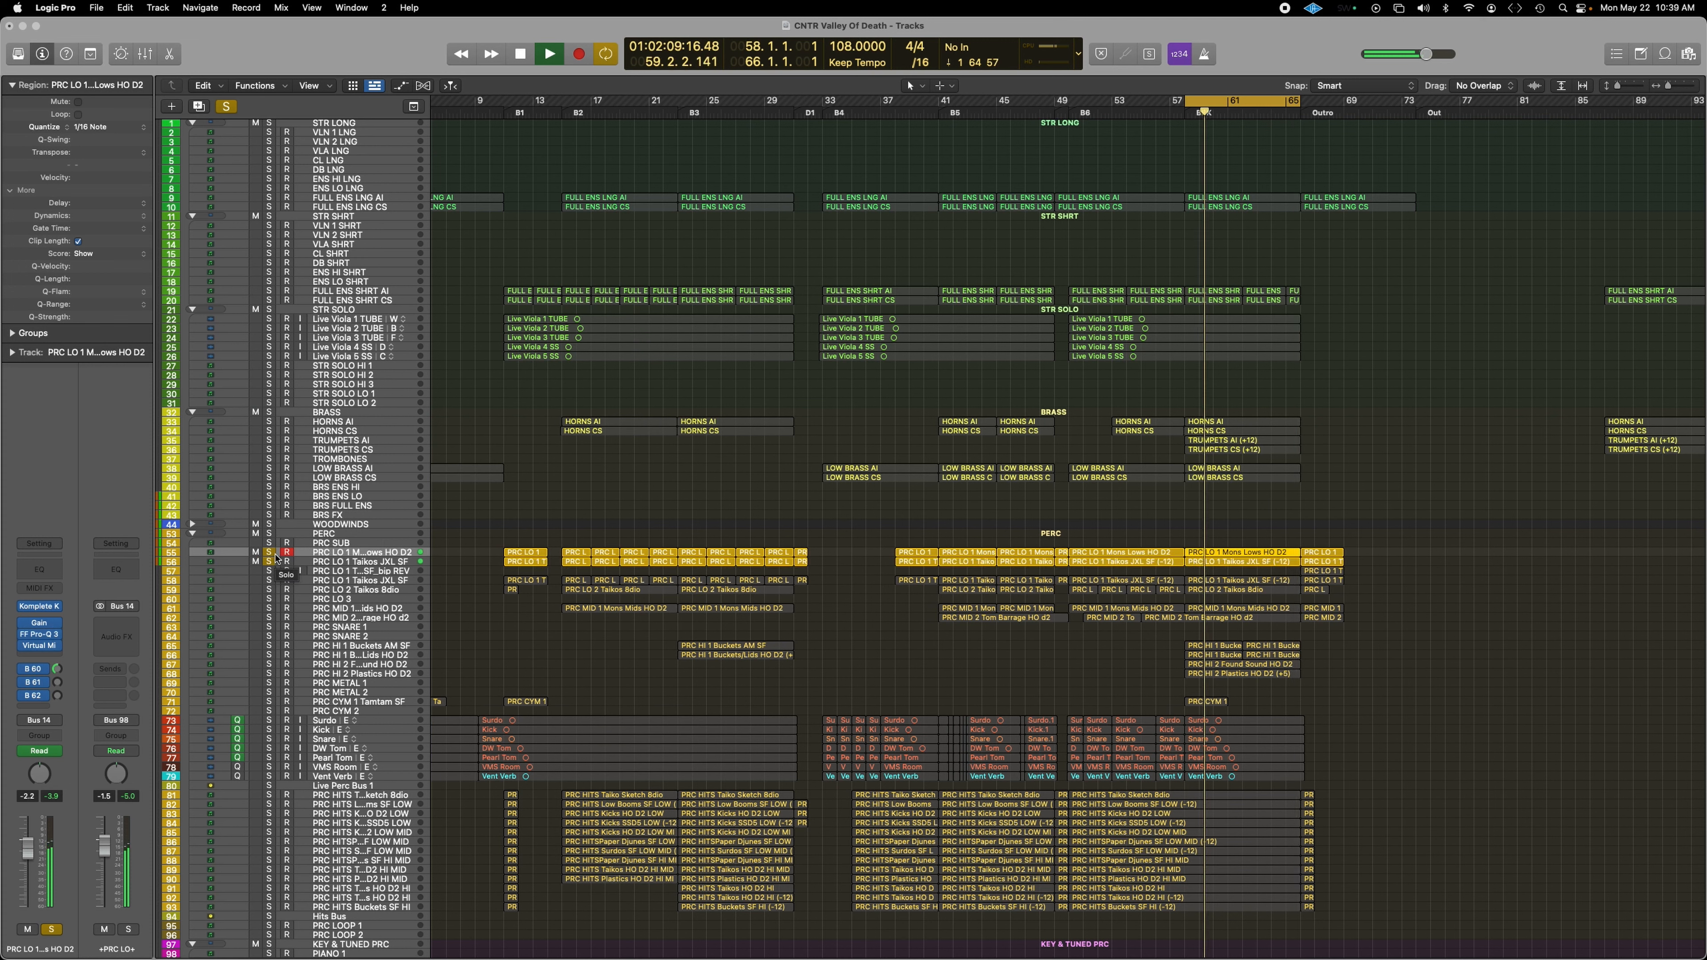
left_click(269, 553)
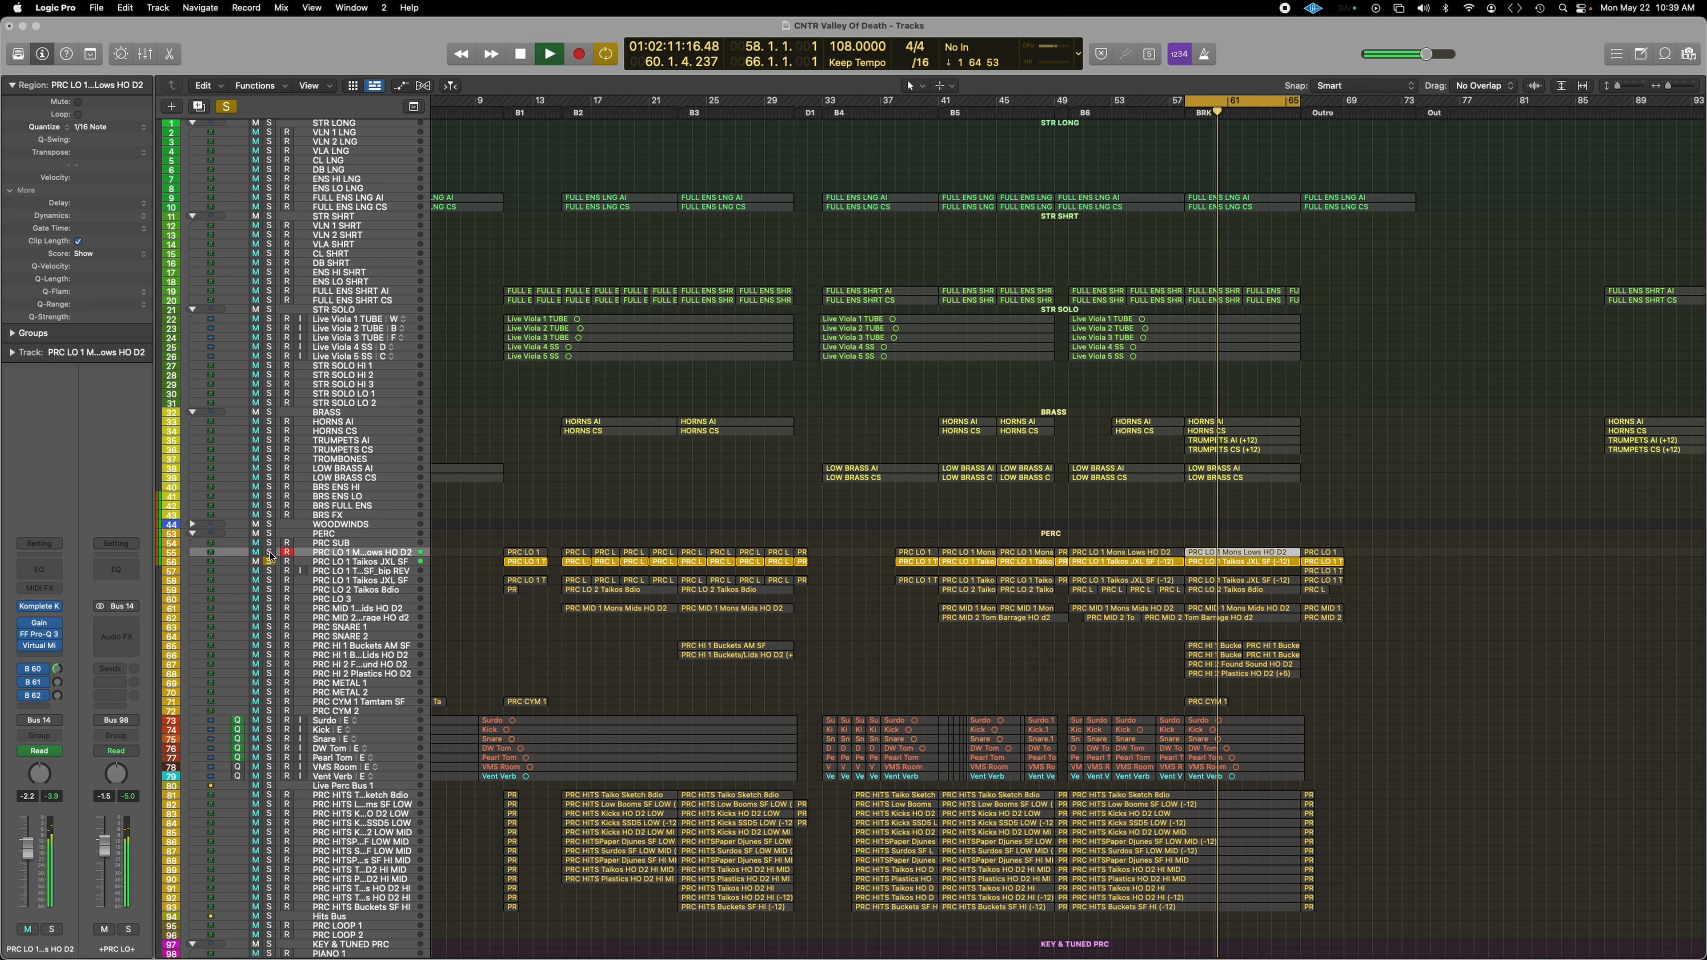
left_click(270, 553)
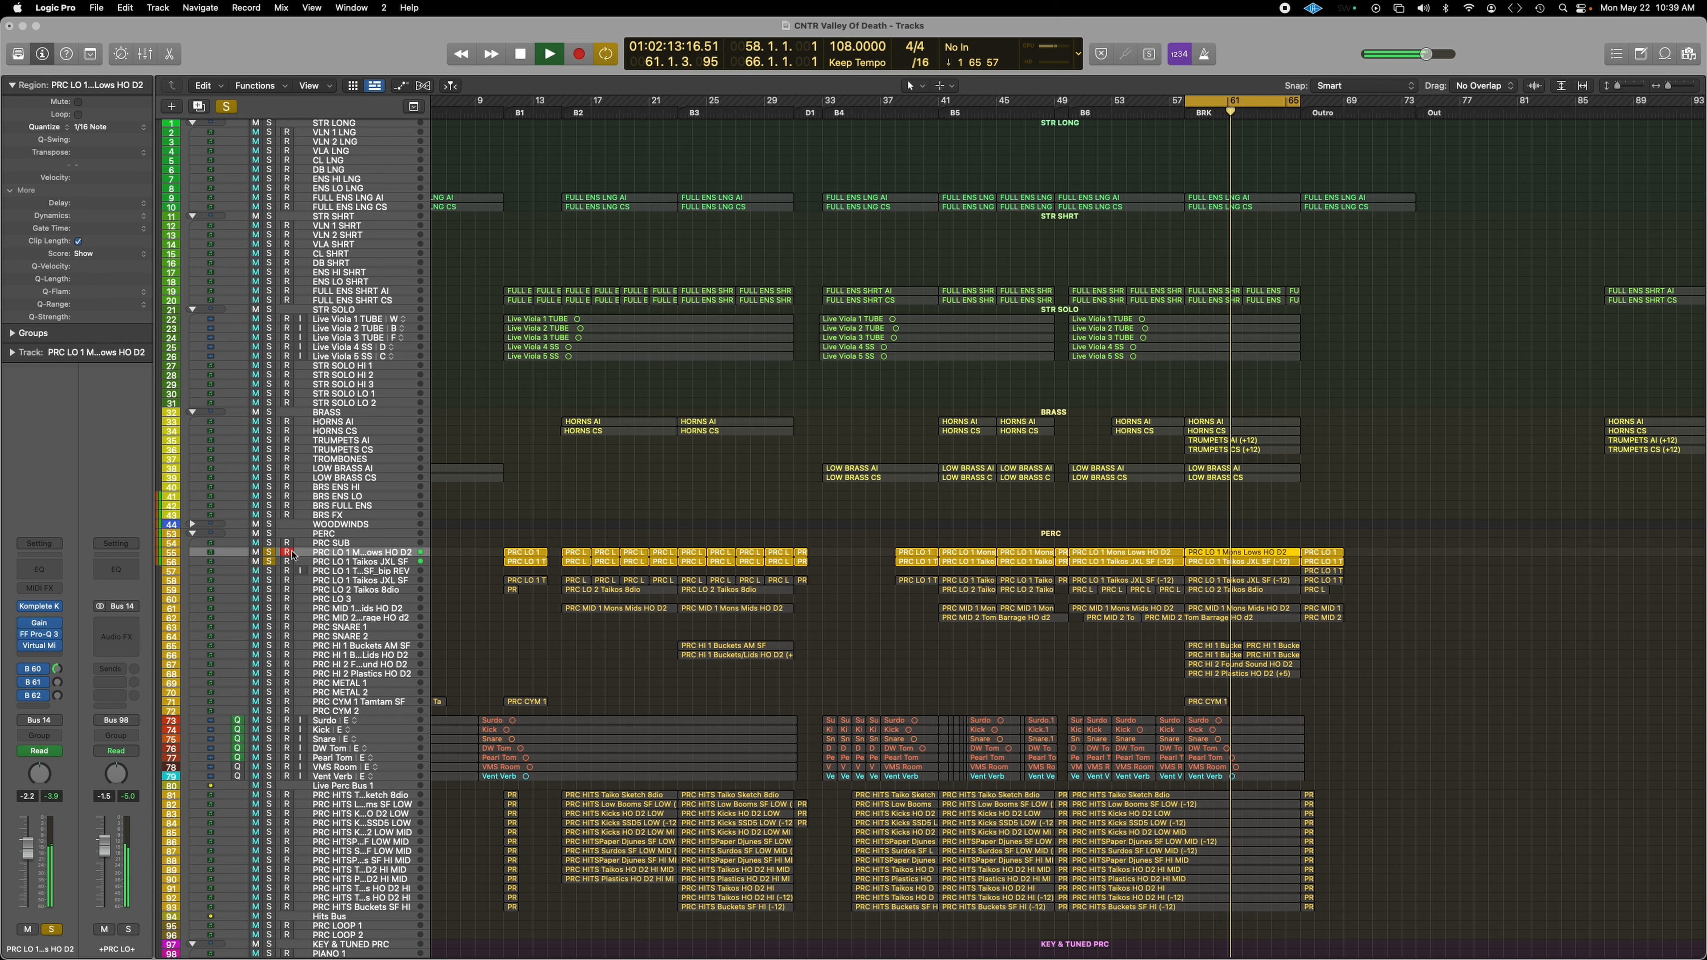
Step: Add track 58 and PRC LO 2 Taikos 8dio, then switch solo from PRC LO 55–59 to both PRC MID tracks
left_click(269, 580)
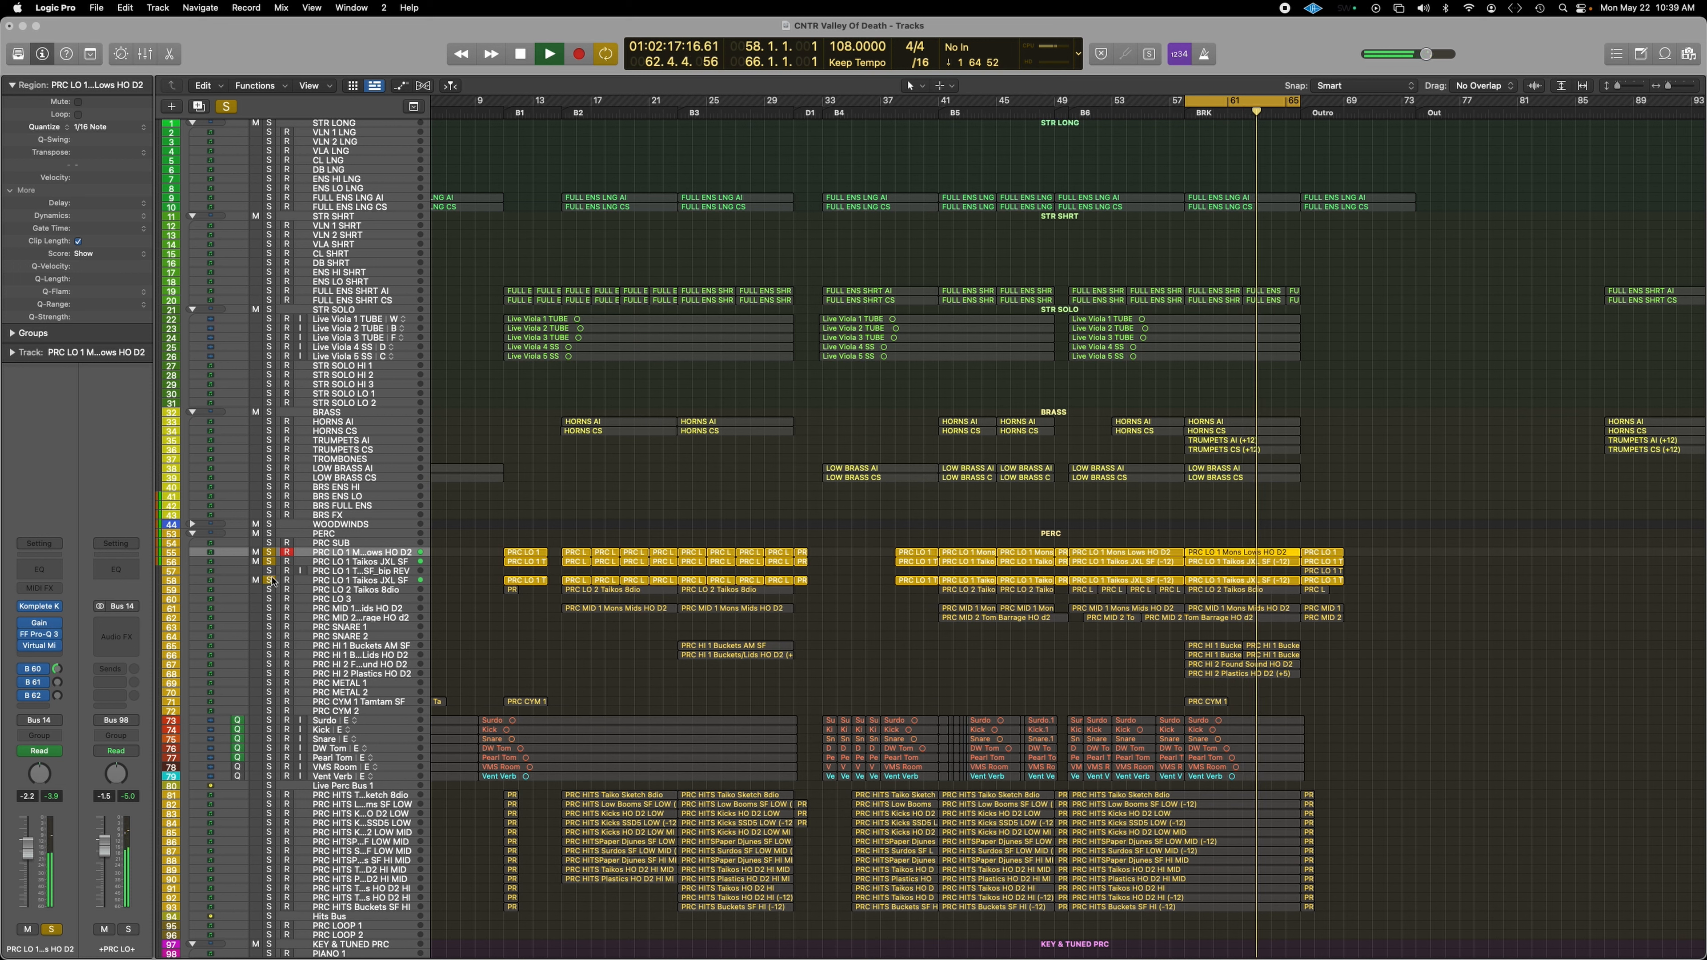
left_click(269, 590)
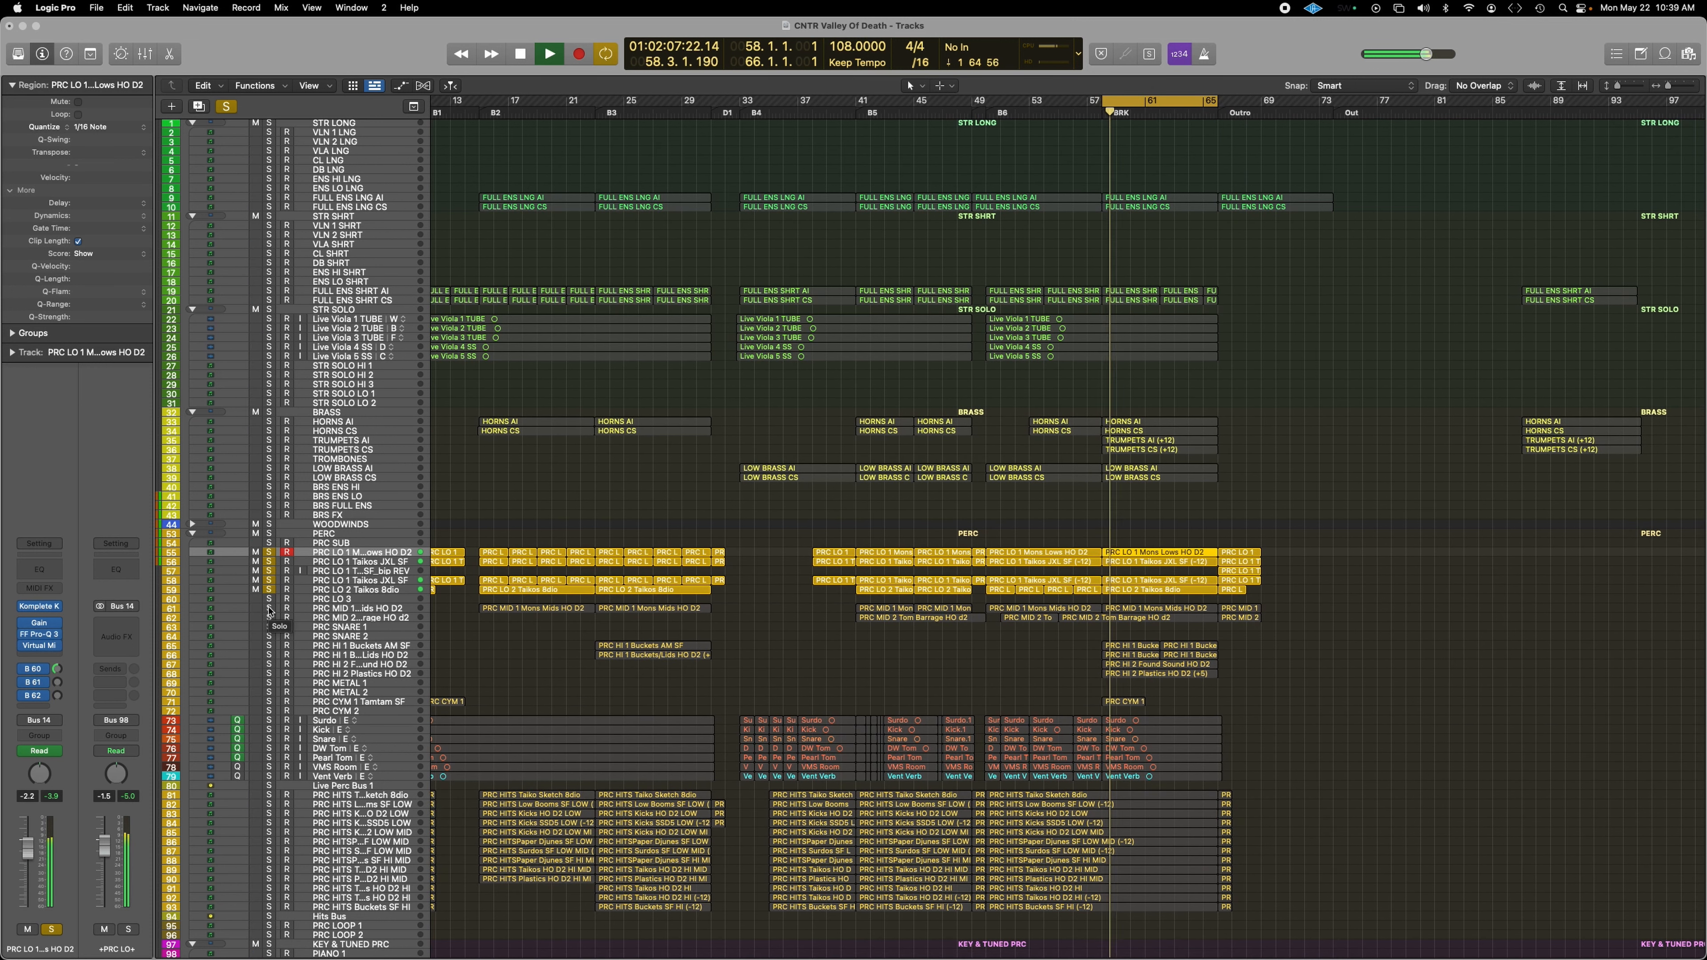
left_click_drag(270, 610, 270, 619)
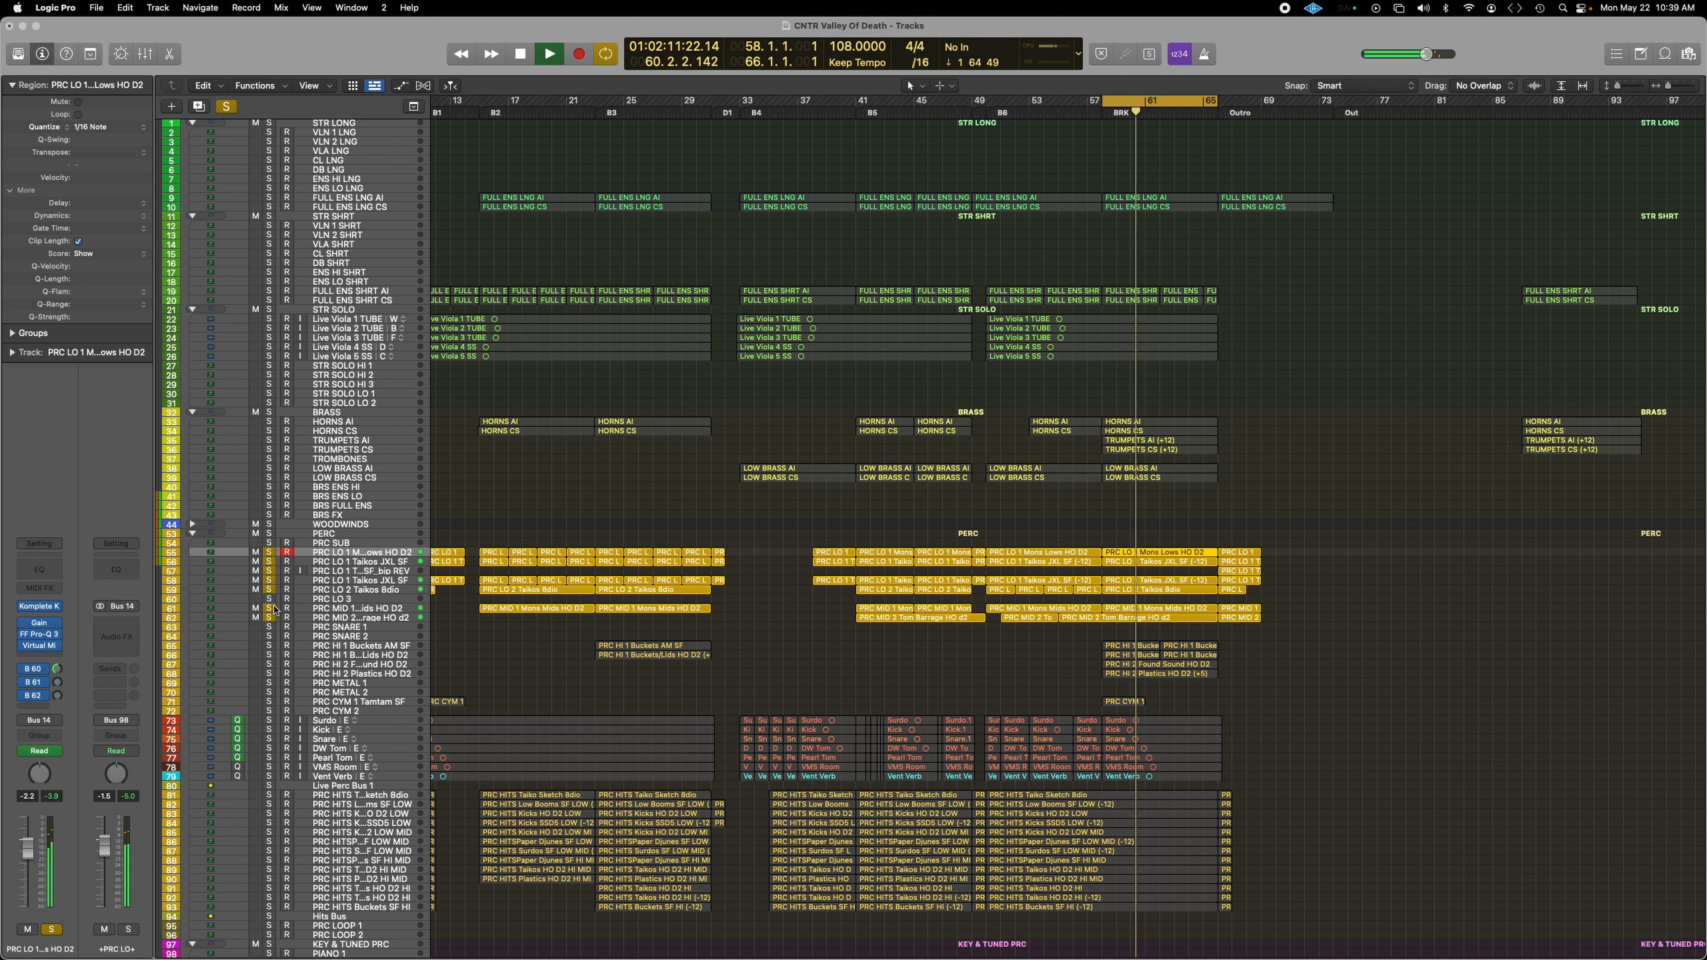
left_click(269, 571)
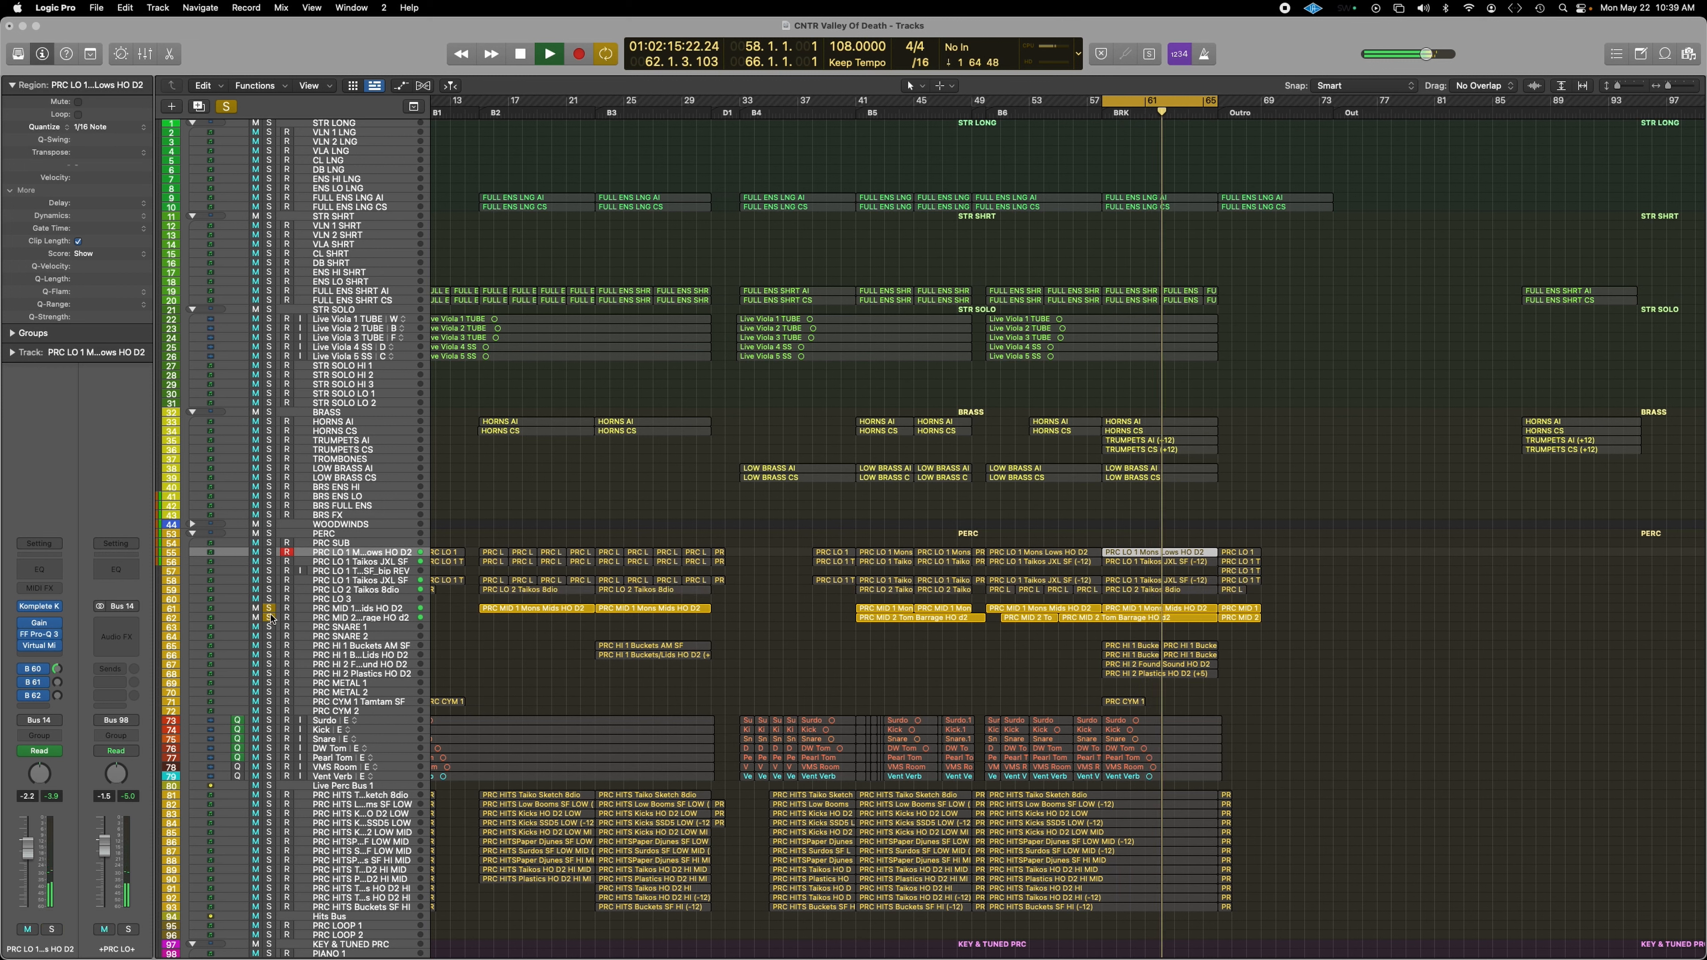
Step: Toggle solo on PRC MID 2 Tom Barrage and PRC MID 1 Mons Mids to compare them
left_click(272, 615)
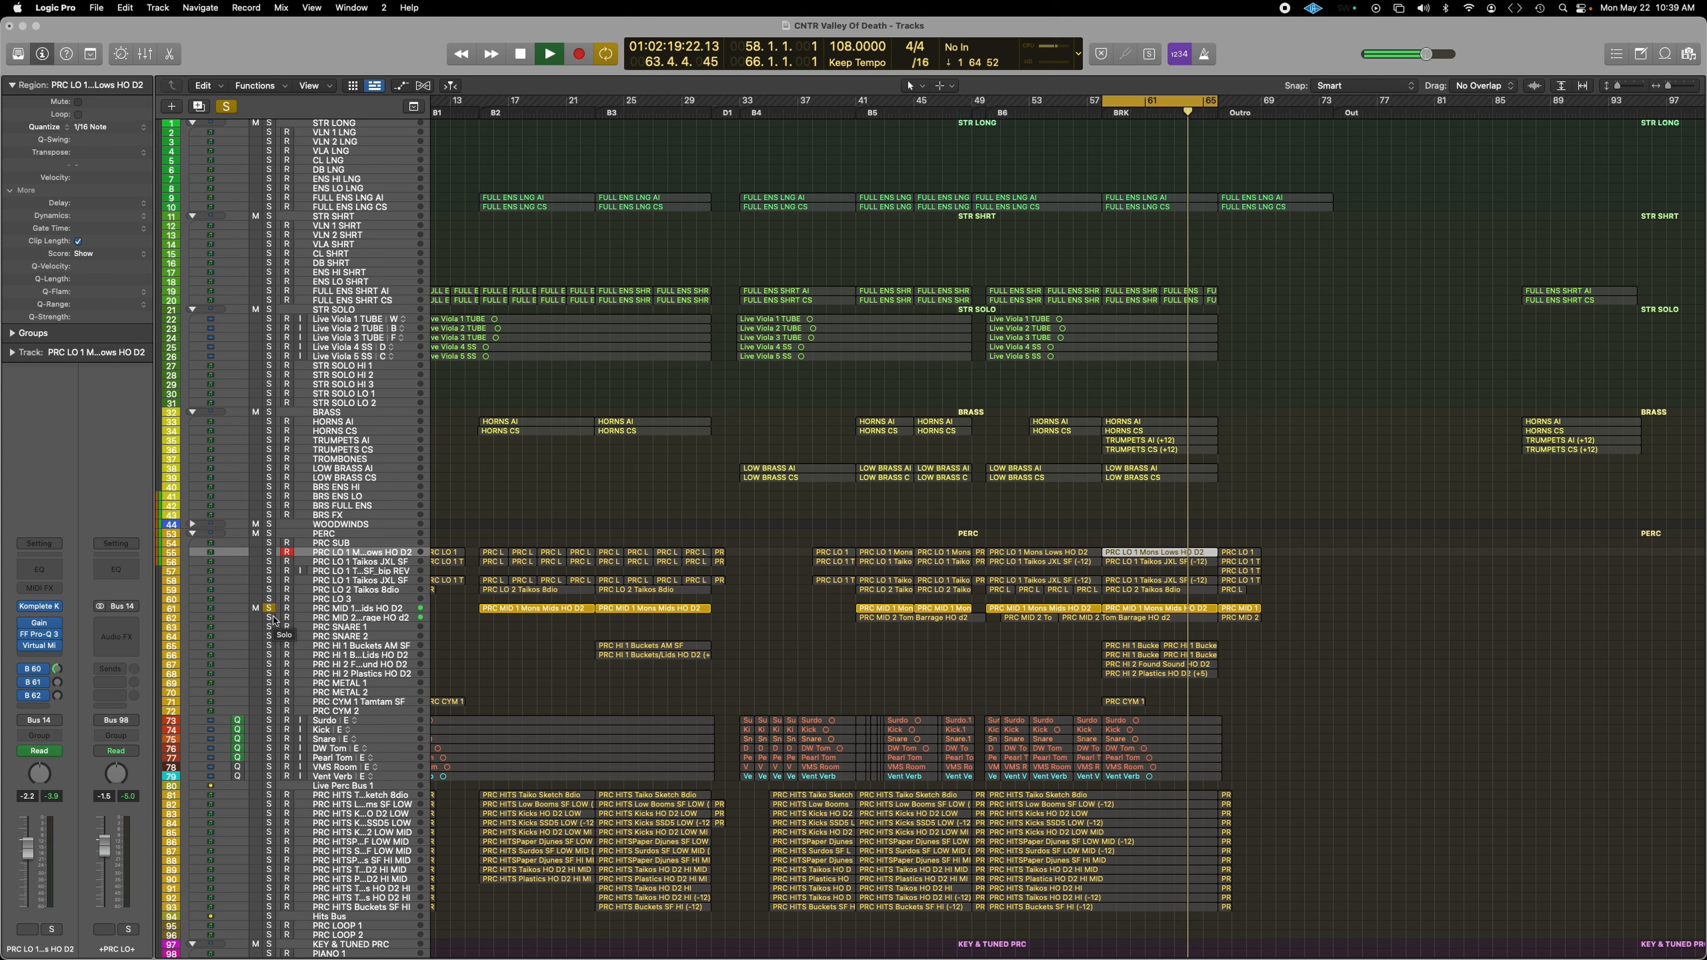
left_click(270, 618)
left_click(269, 611)
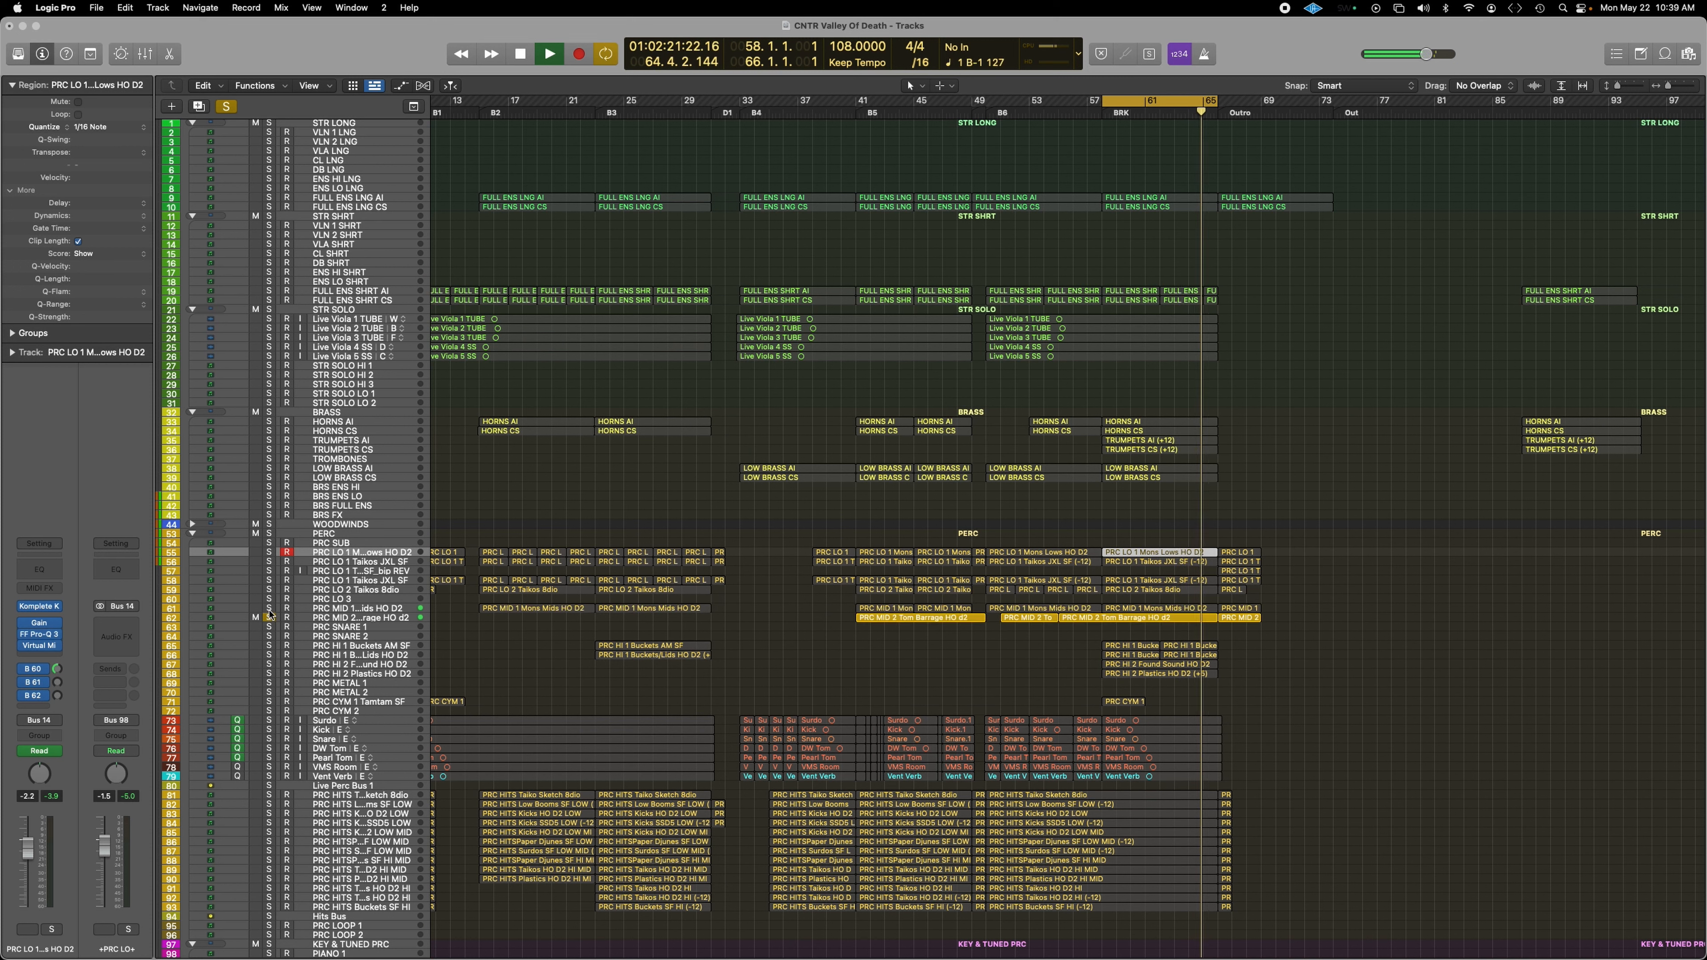
left_click(269, 609)
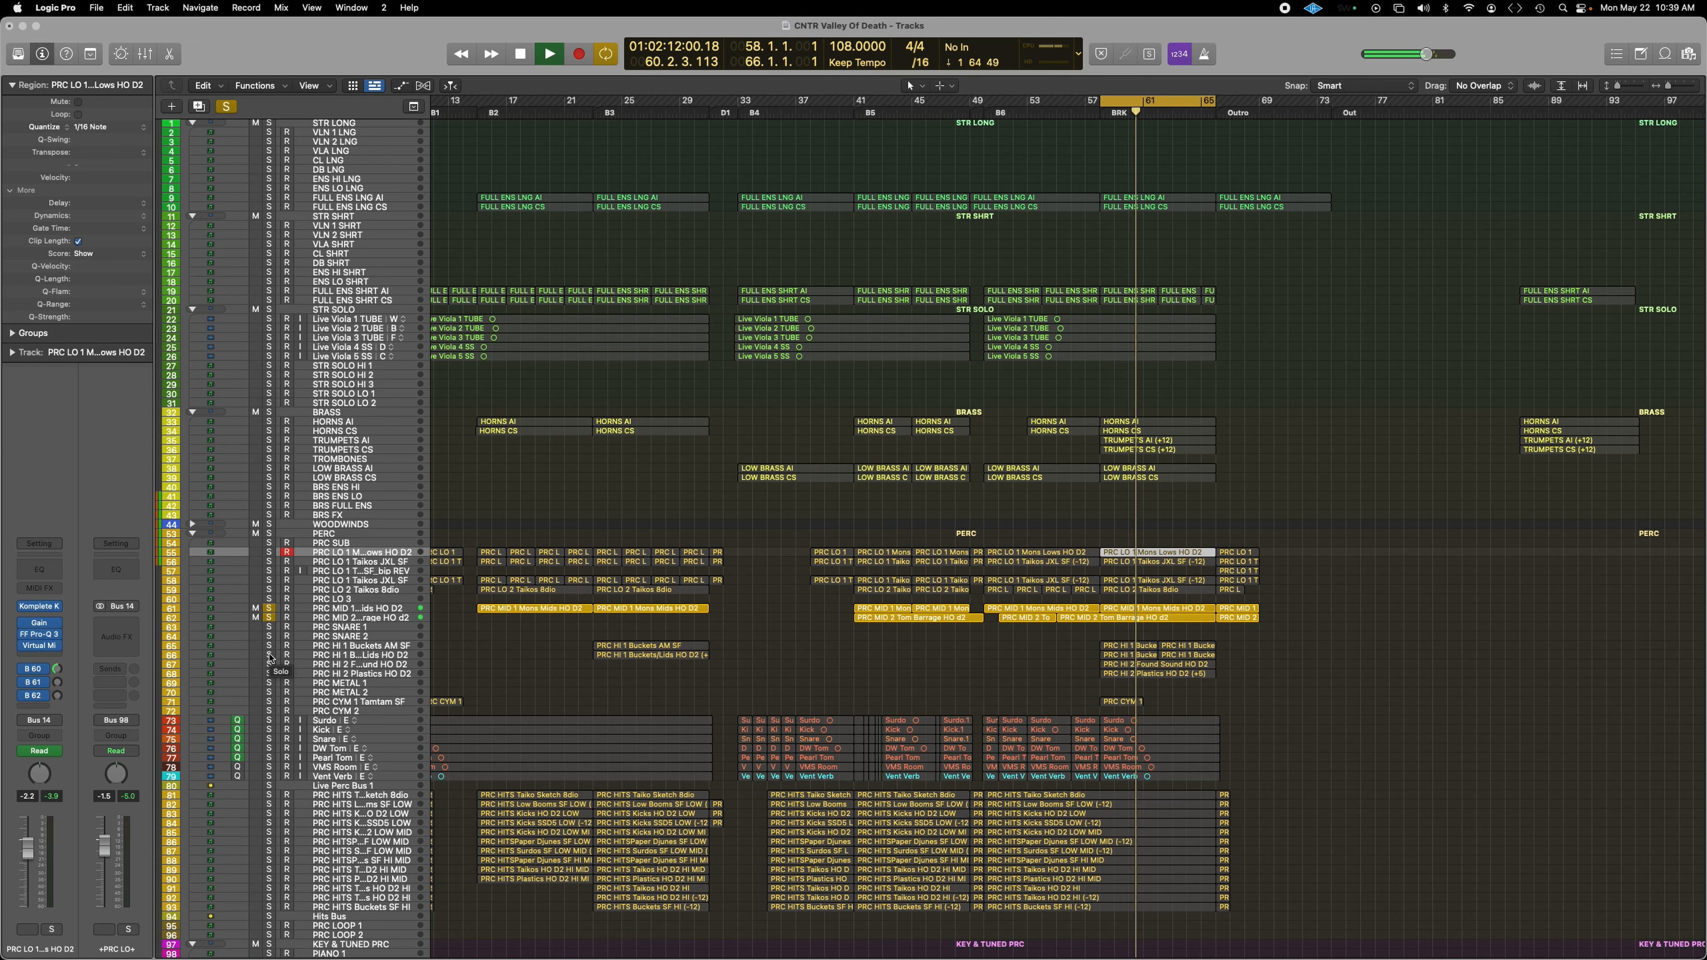
Step: Solo the PRC HI tracks including Buckets and unsolo the two PRC MID tracks
left_click_drag(269, 655, 269, 674)
left_click(271, 646)
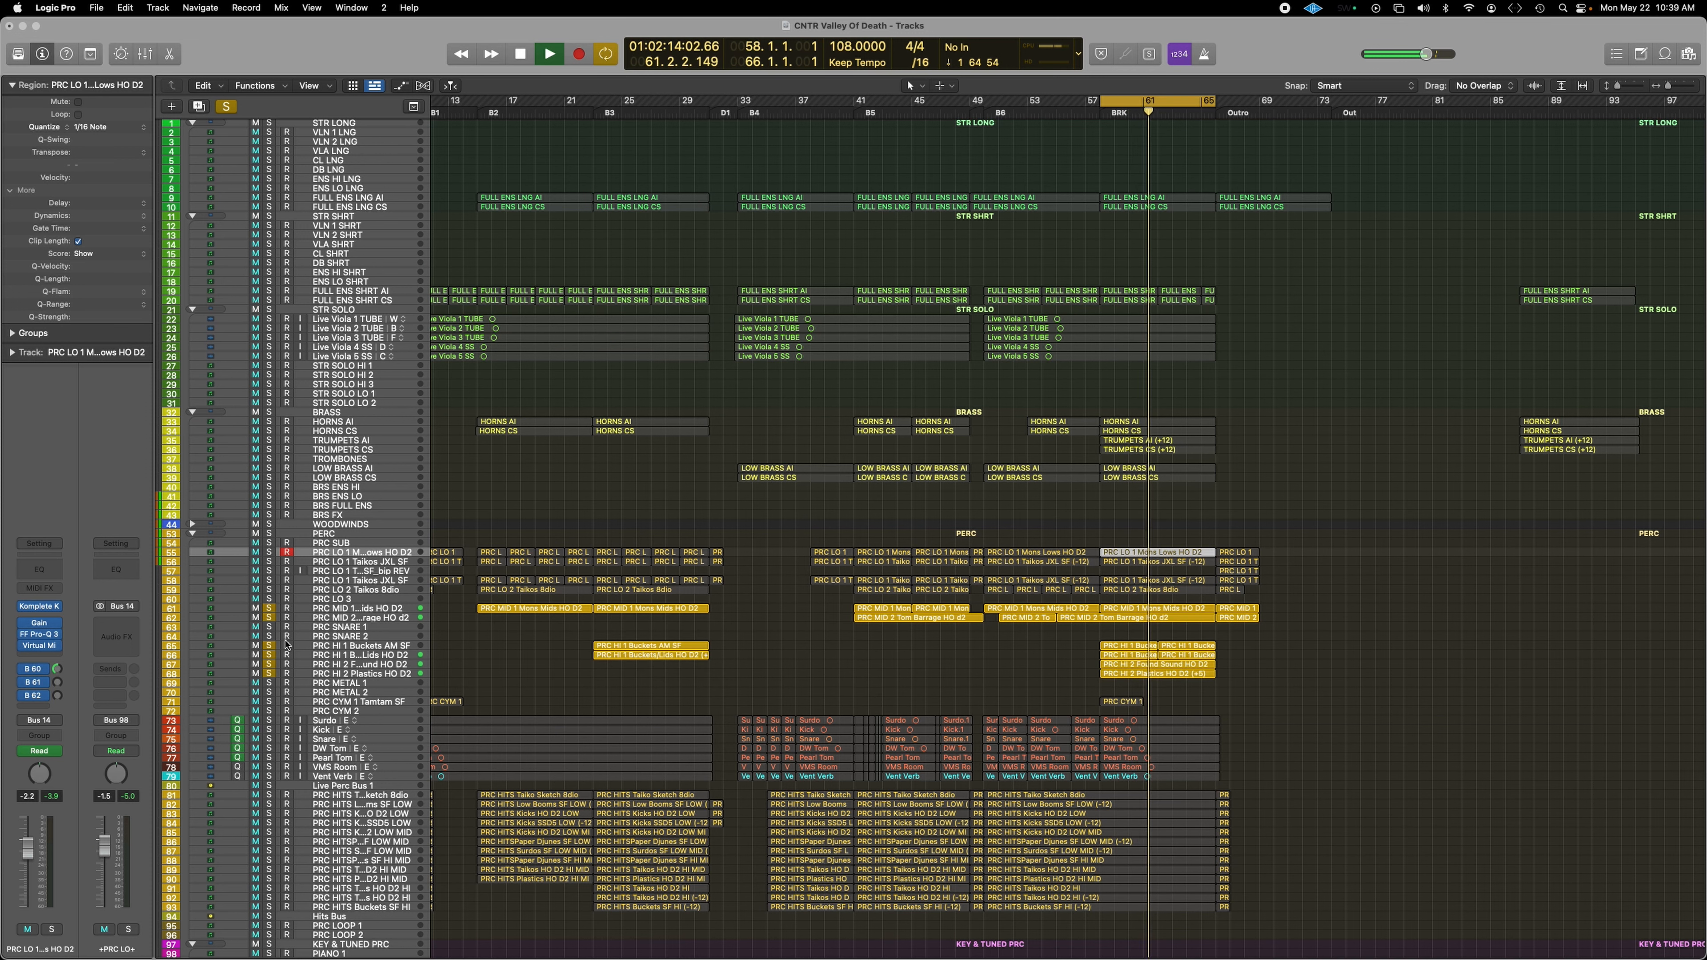
scroll(271, 620, "left", 1)
left_click_drag(271, 620, 270, 608)
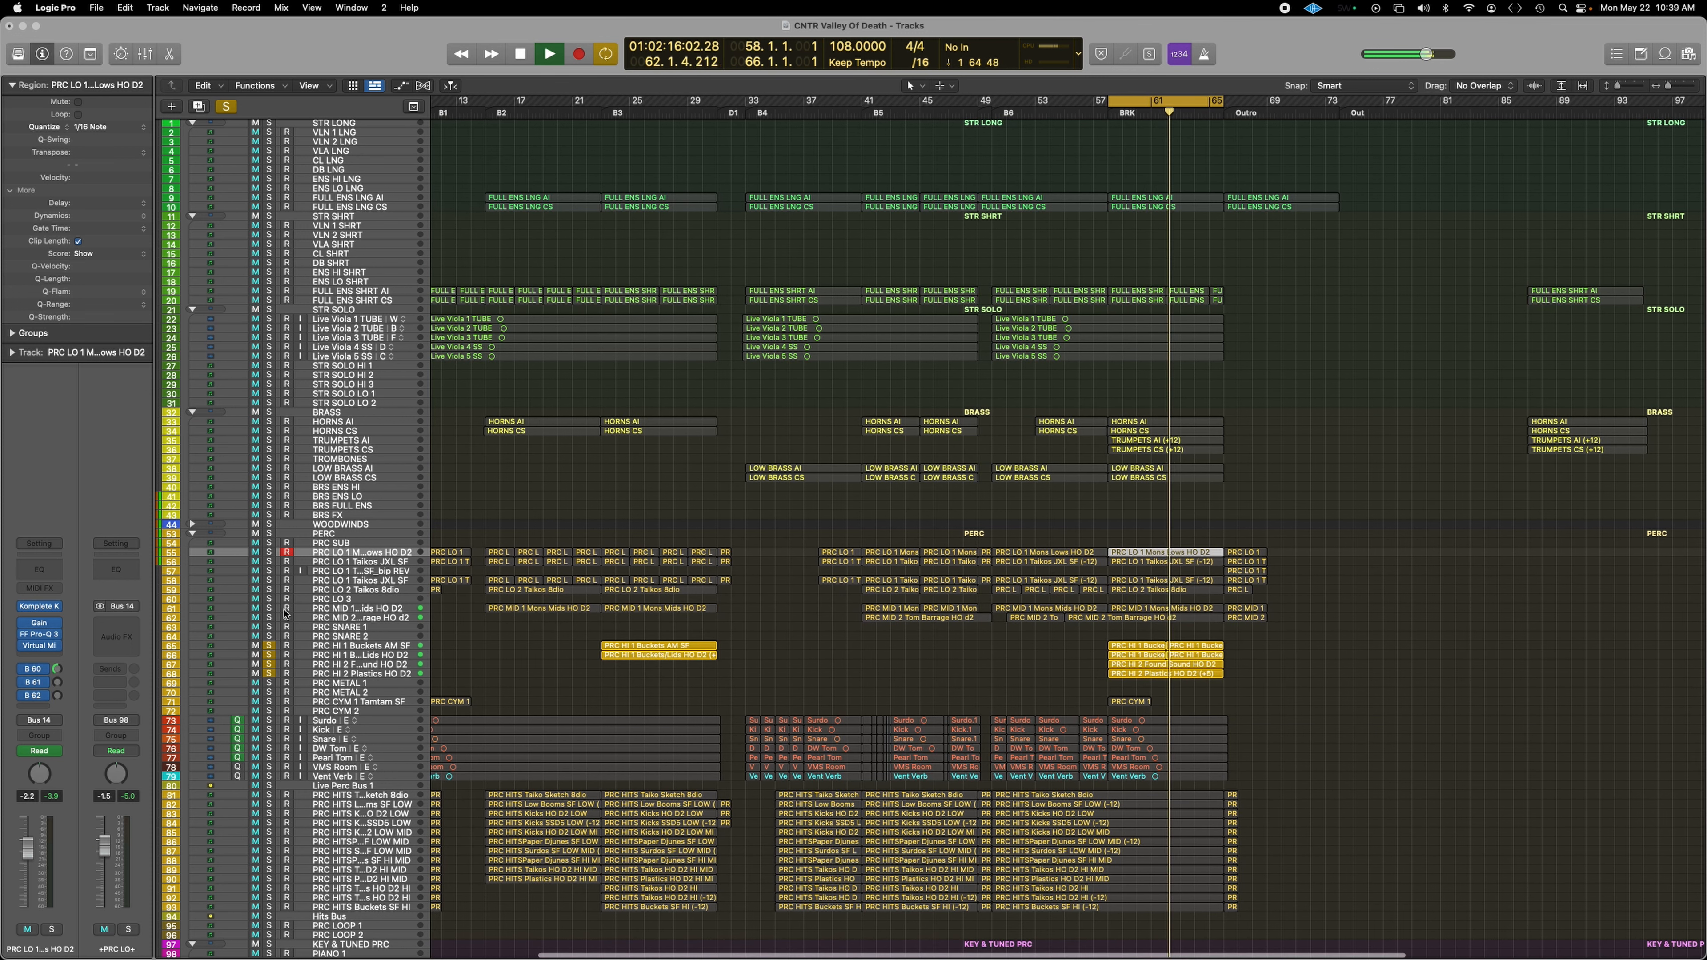
Step: Clear the solos on PRC HI tracks 65–68 and drum tracks 73–78
scroll(303, 615, "left", 2)
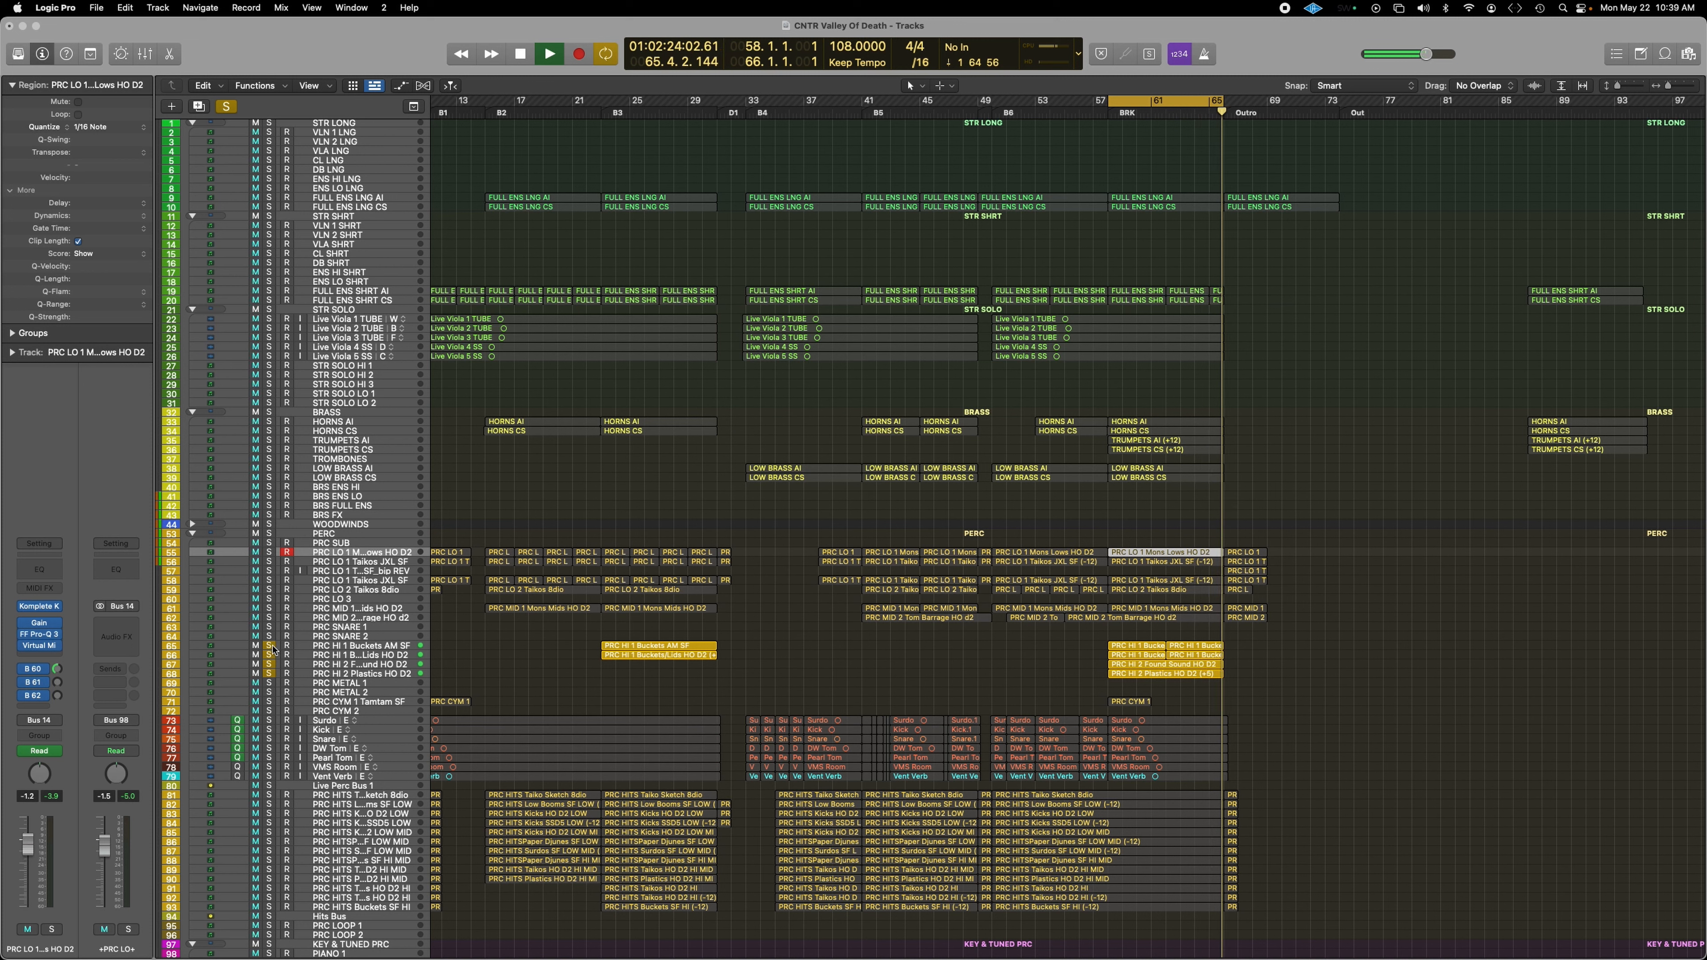
left_click_drag(269, 646, 271, 759)
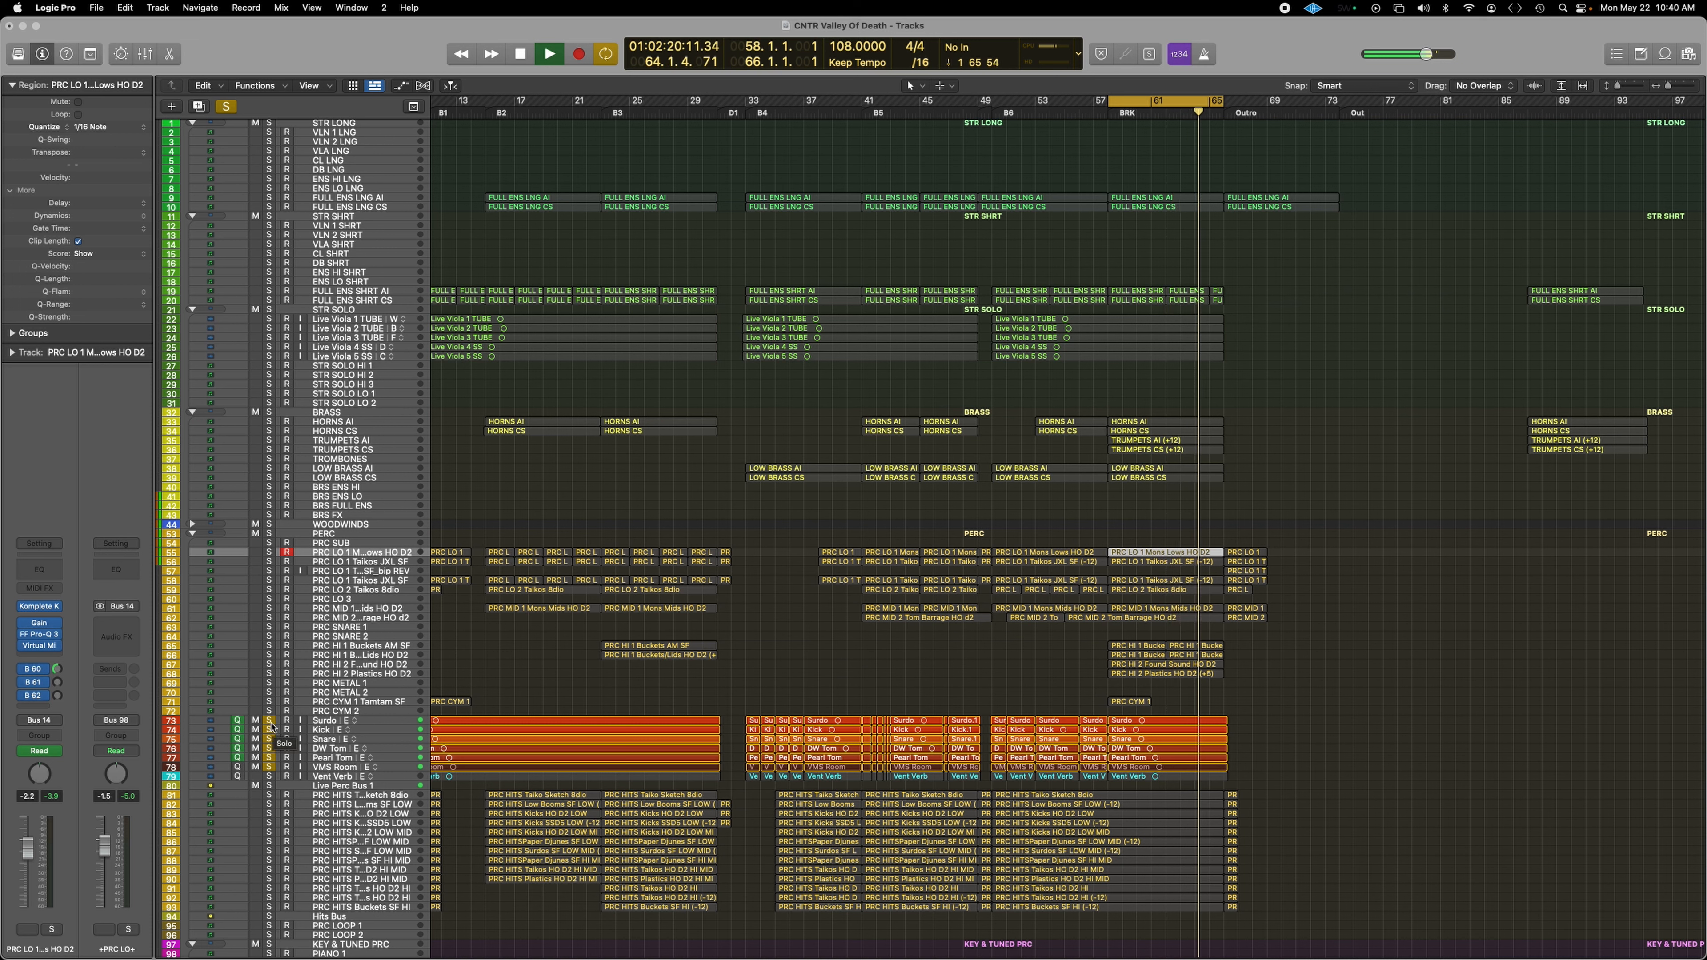
left_click_drag(271, 722, 269, 769)
Step: Compare Vent Verb alone, drums Surdo–Pearl Tom, and drums plus Vent Verb, then clear solos and stop
left_click(269, 777)
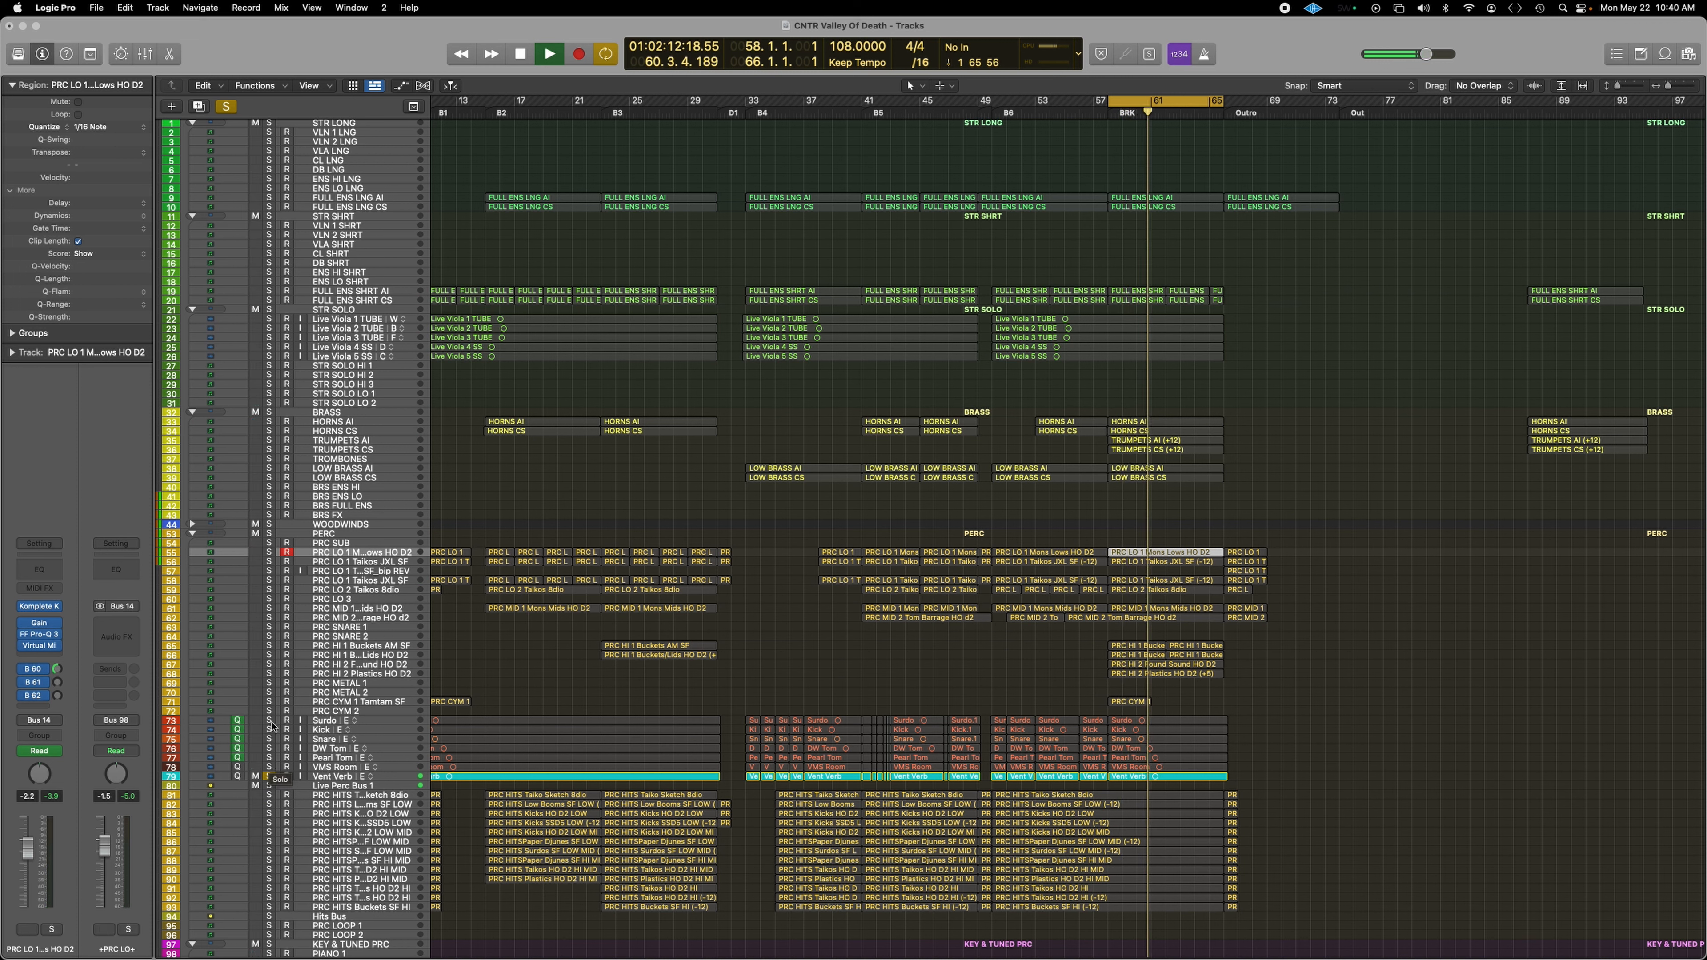
left_click_drag(272, 726, 275, 777)
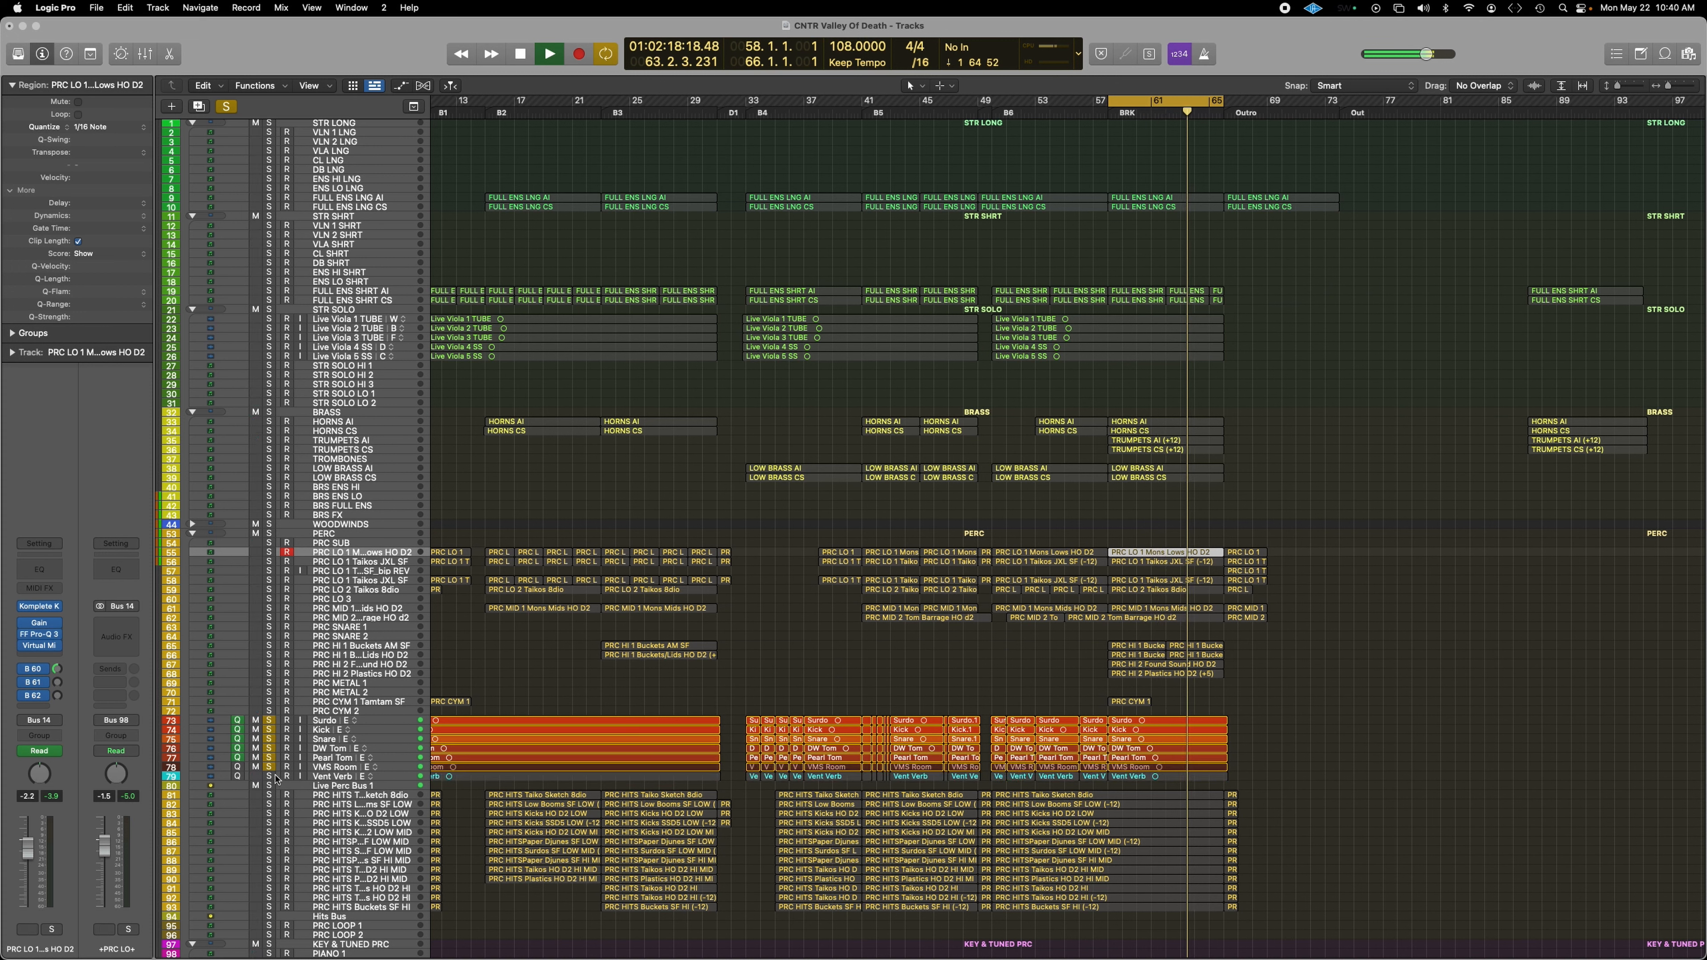
left_click(272, 777)
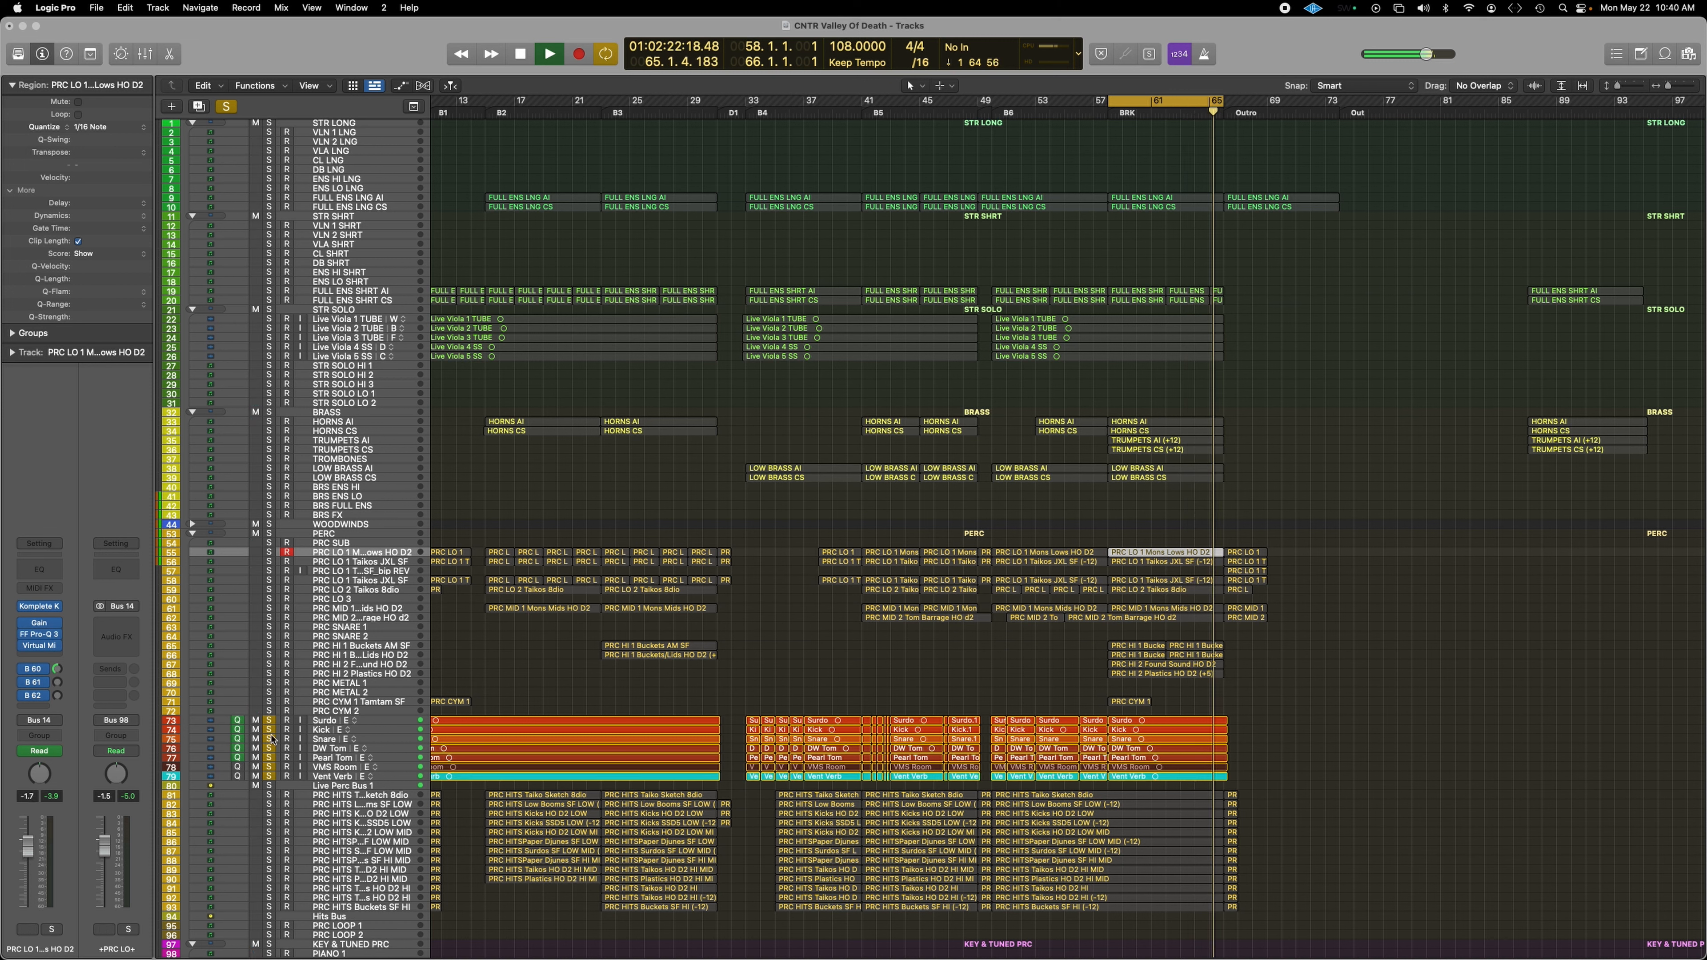
left_click_drag(268, 721, 269, 777)
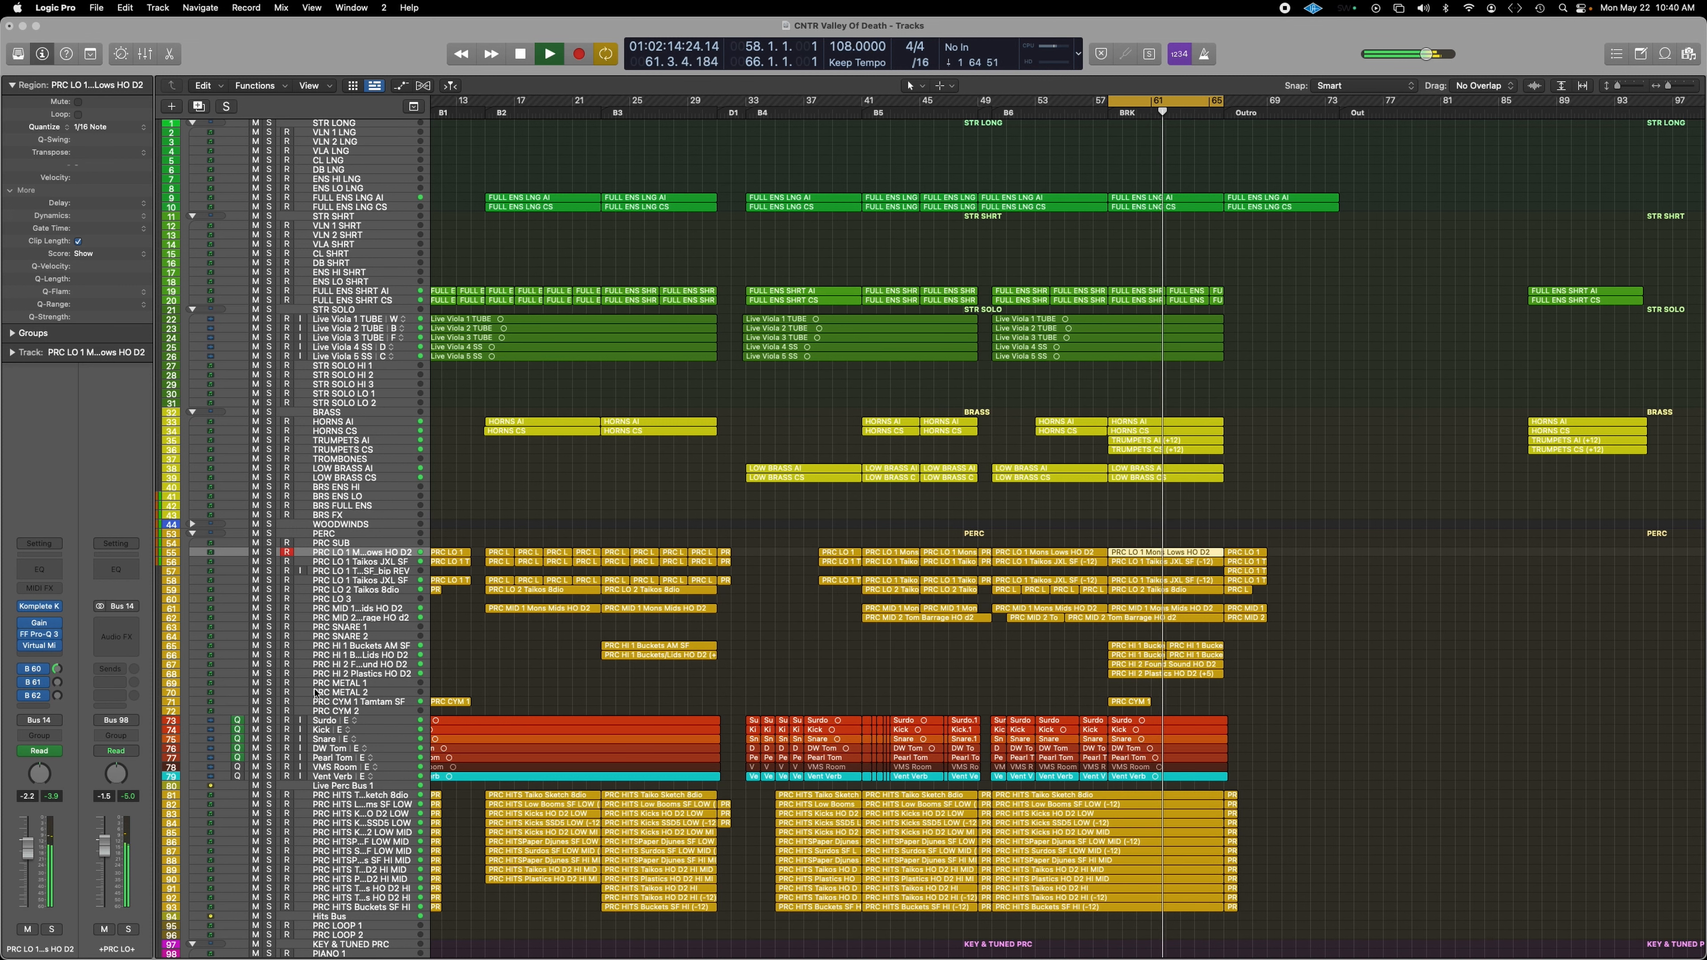
key("space")
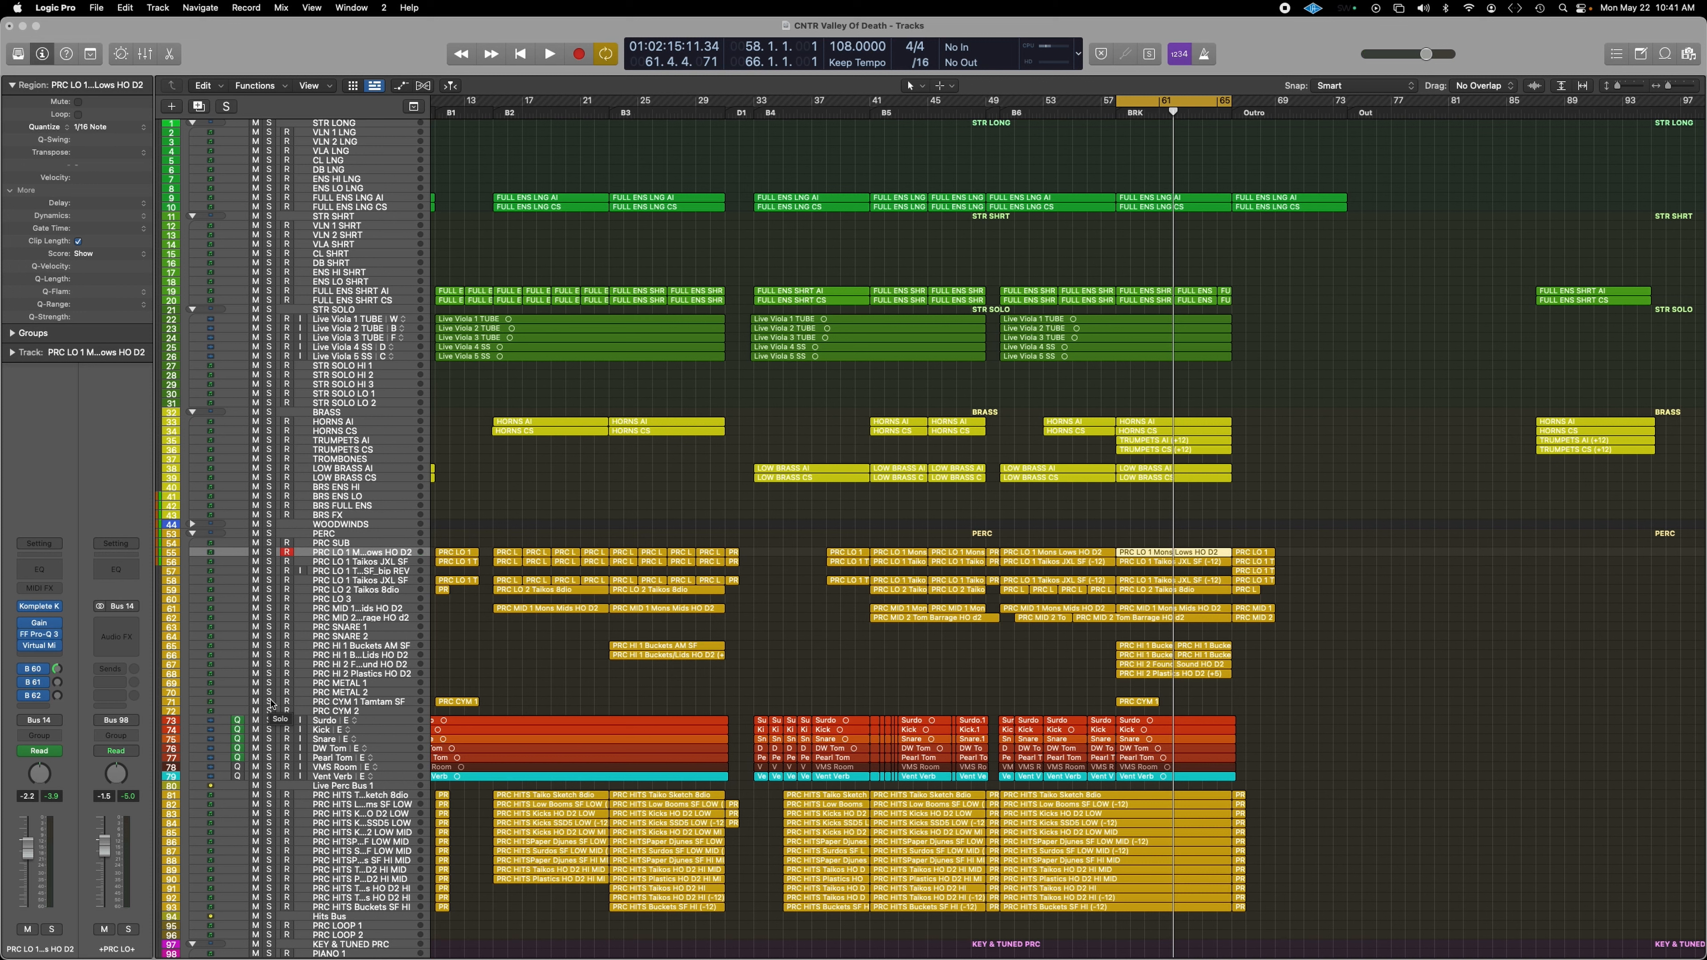
Step: Audition the PRC CYM 1 Tamtam track soloed, then unsolo it and stop playback
left_click(269, 702)
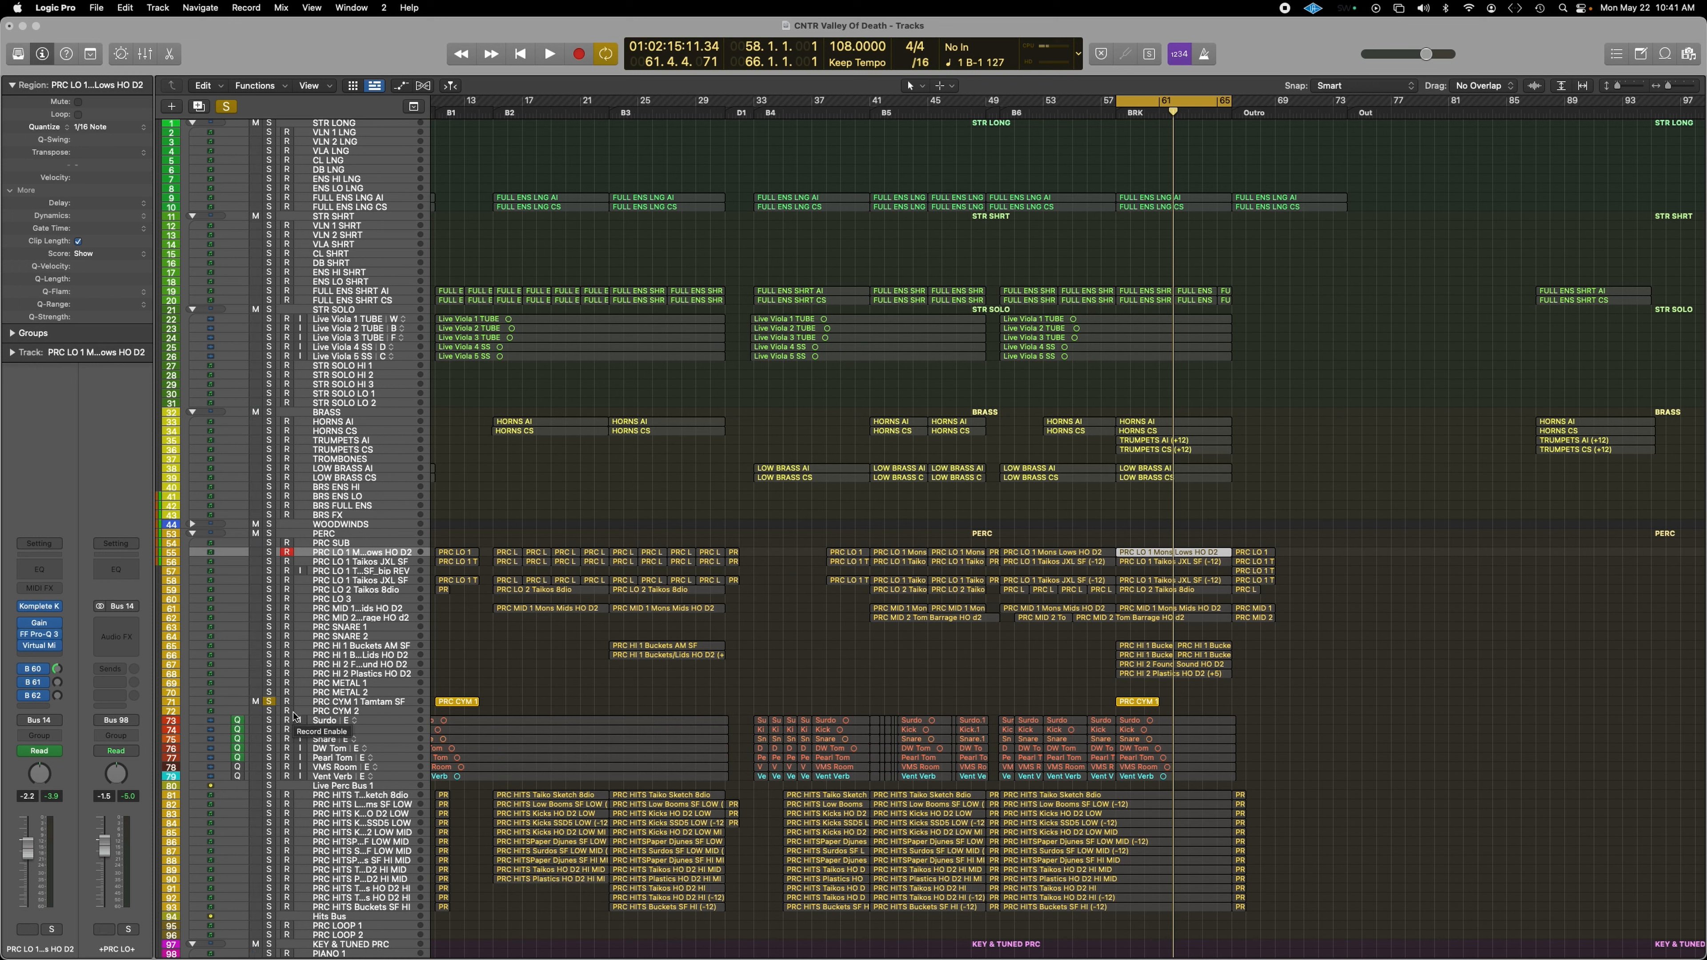
key("space")
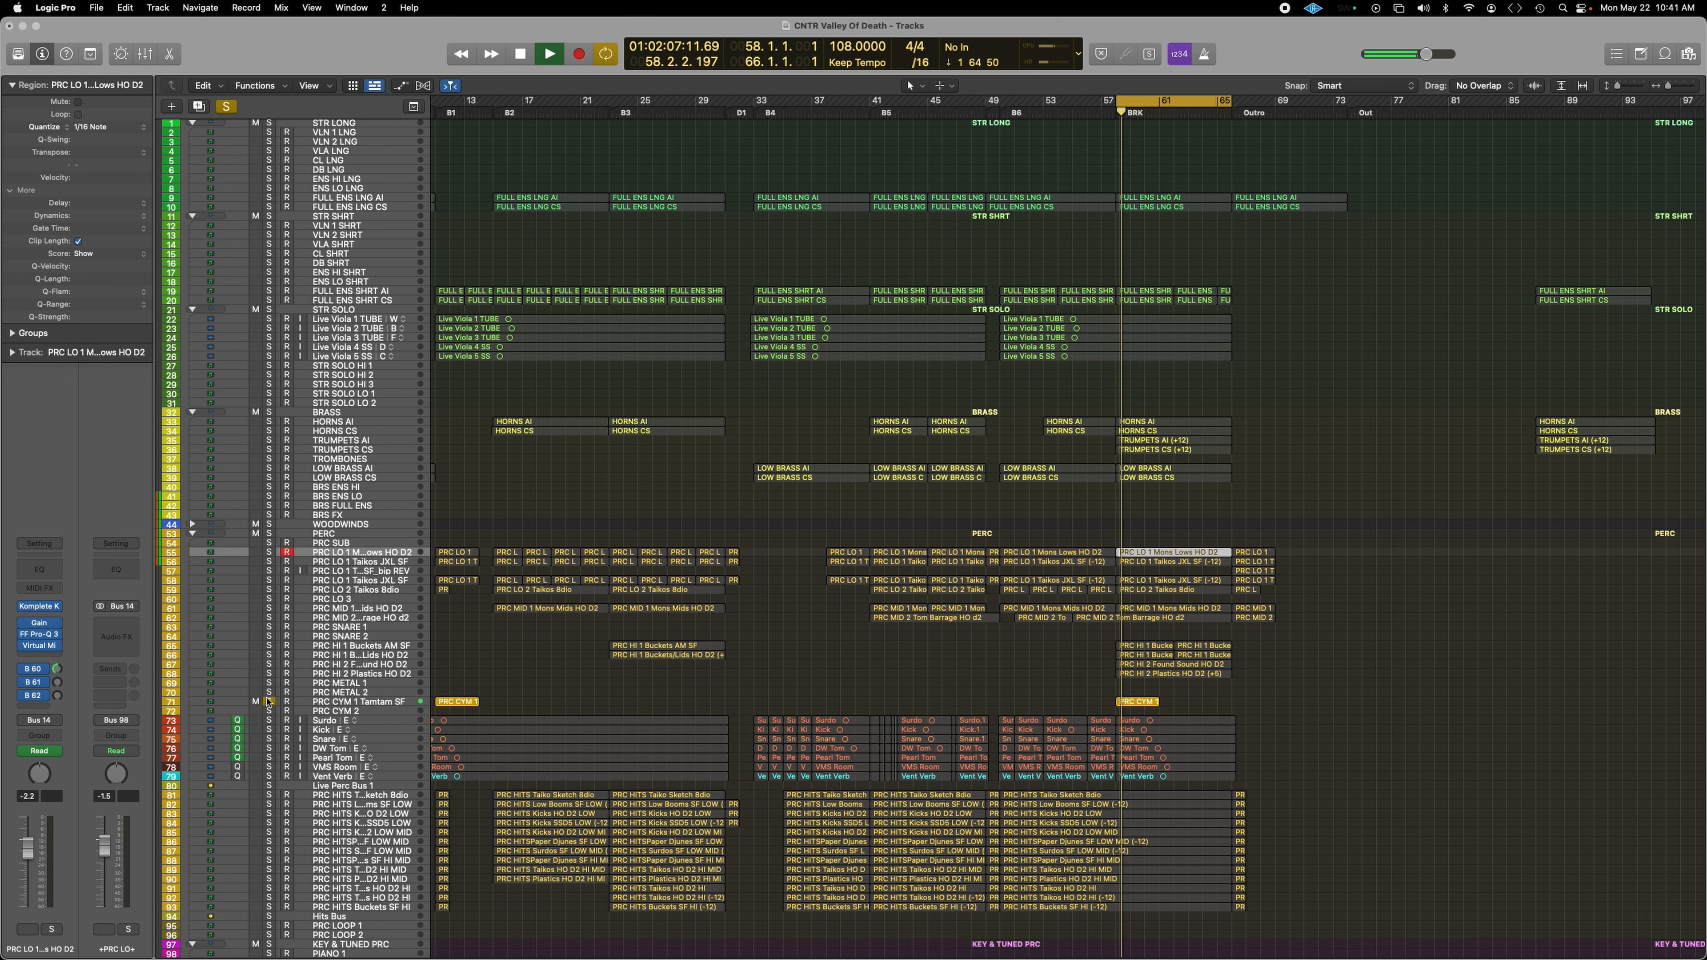
left_click(269, 702)
key("space")
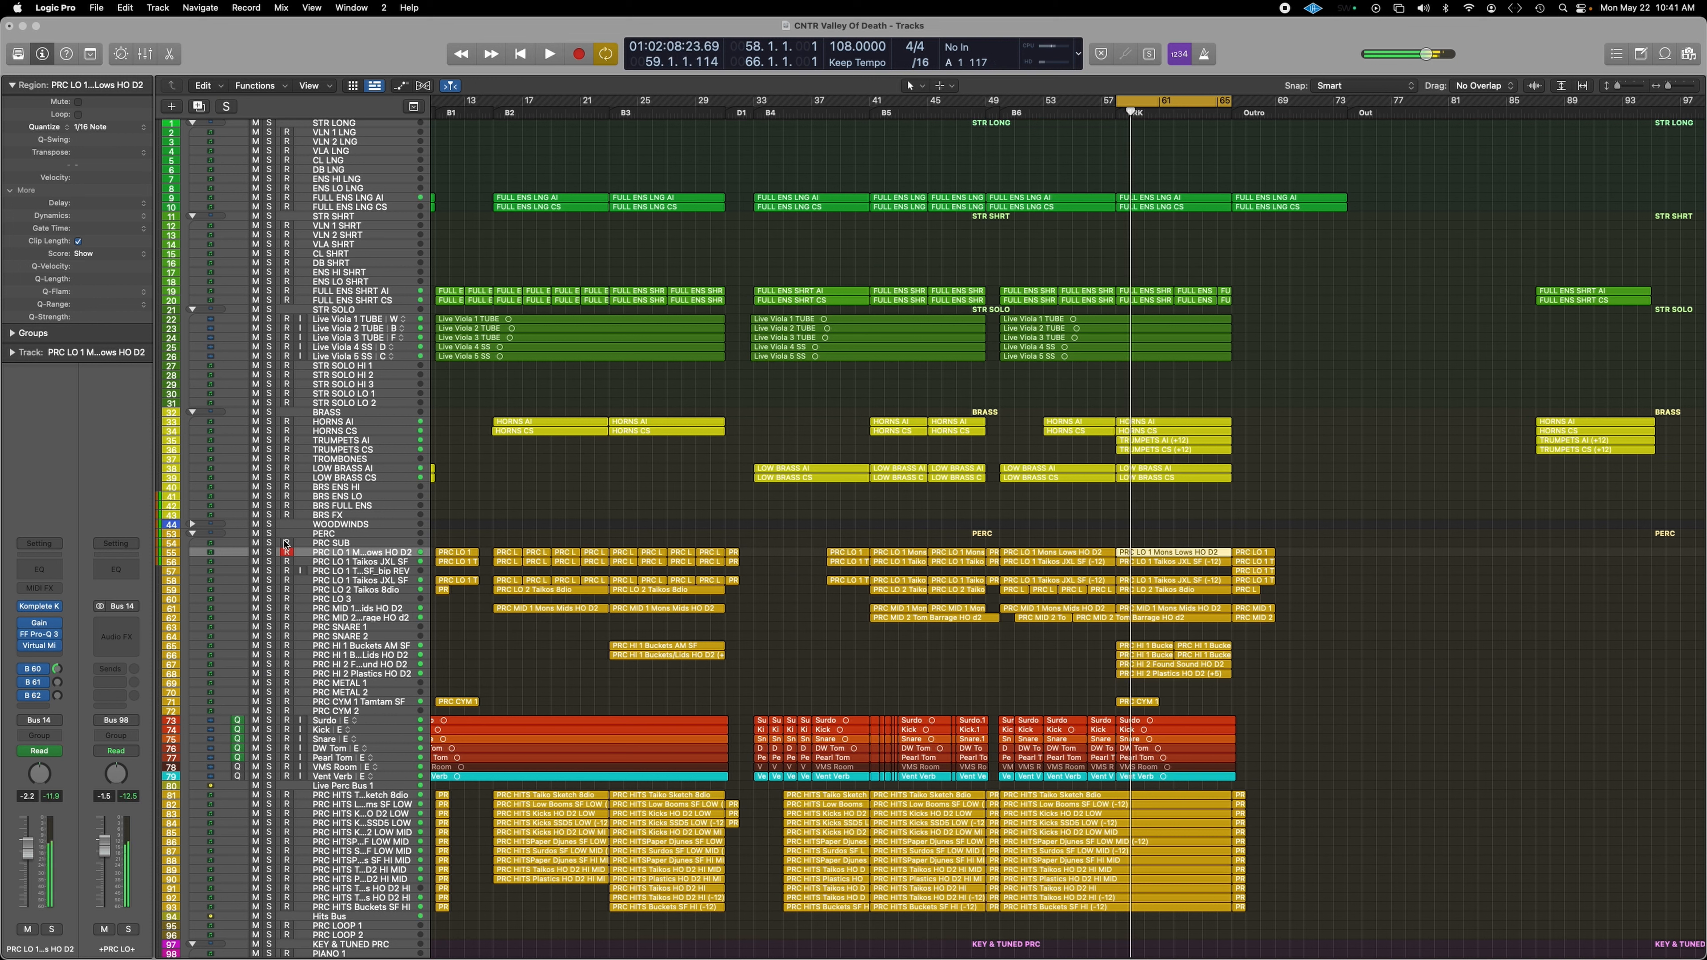
Step: Play the soloed PERC folder with PRC CYM 1 Tamtam muted, then unmuted
left_click(269, 534)
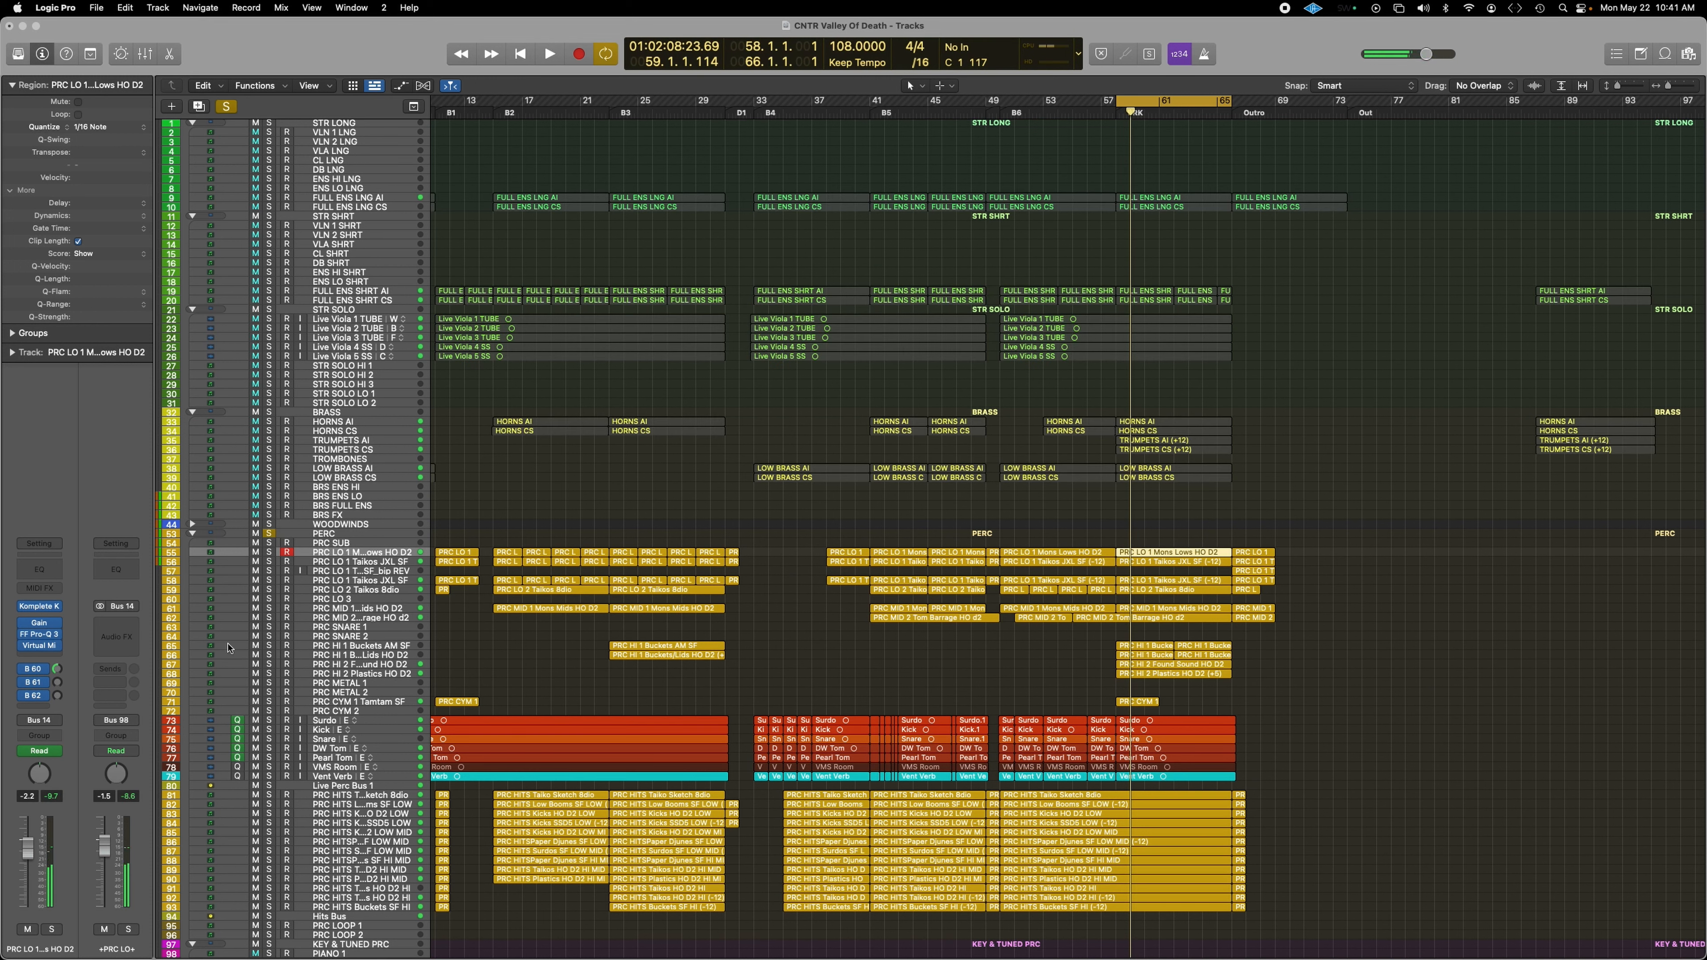
left_click(258, 701)
key("space")
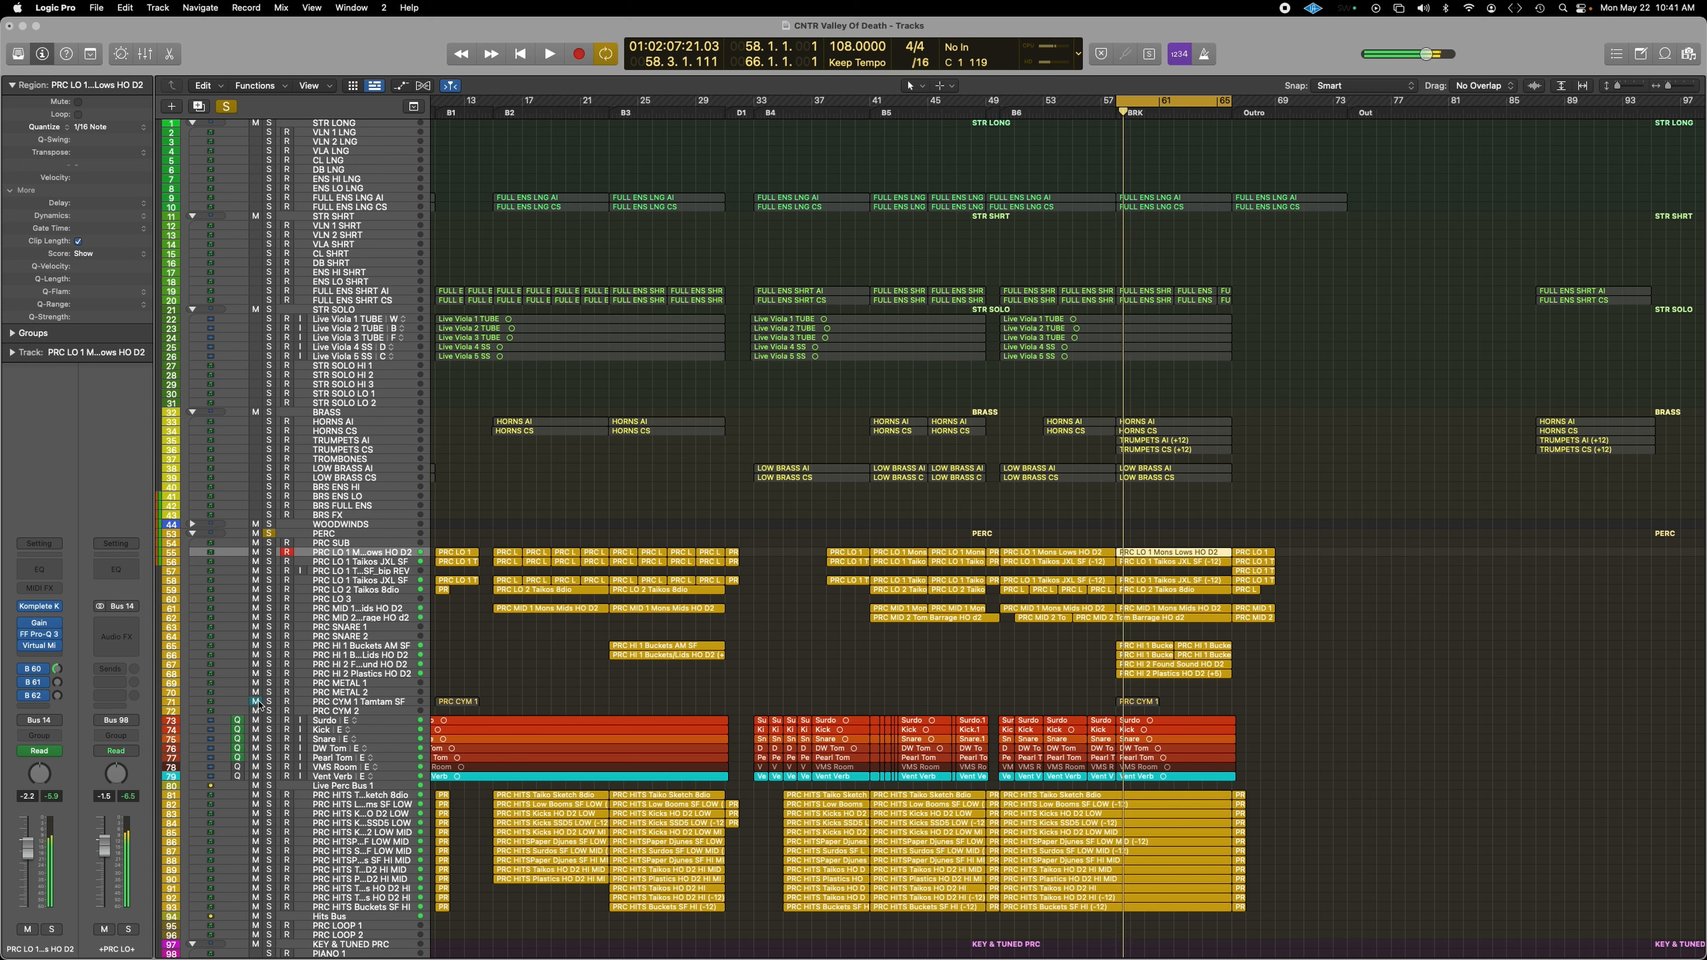
left_click(257, 702)
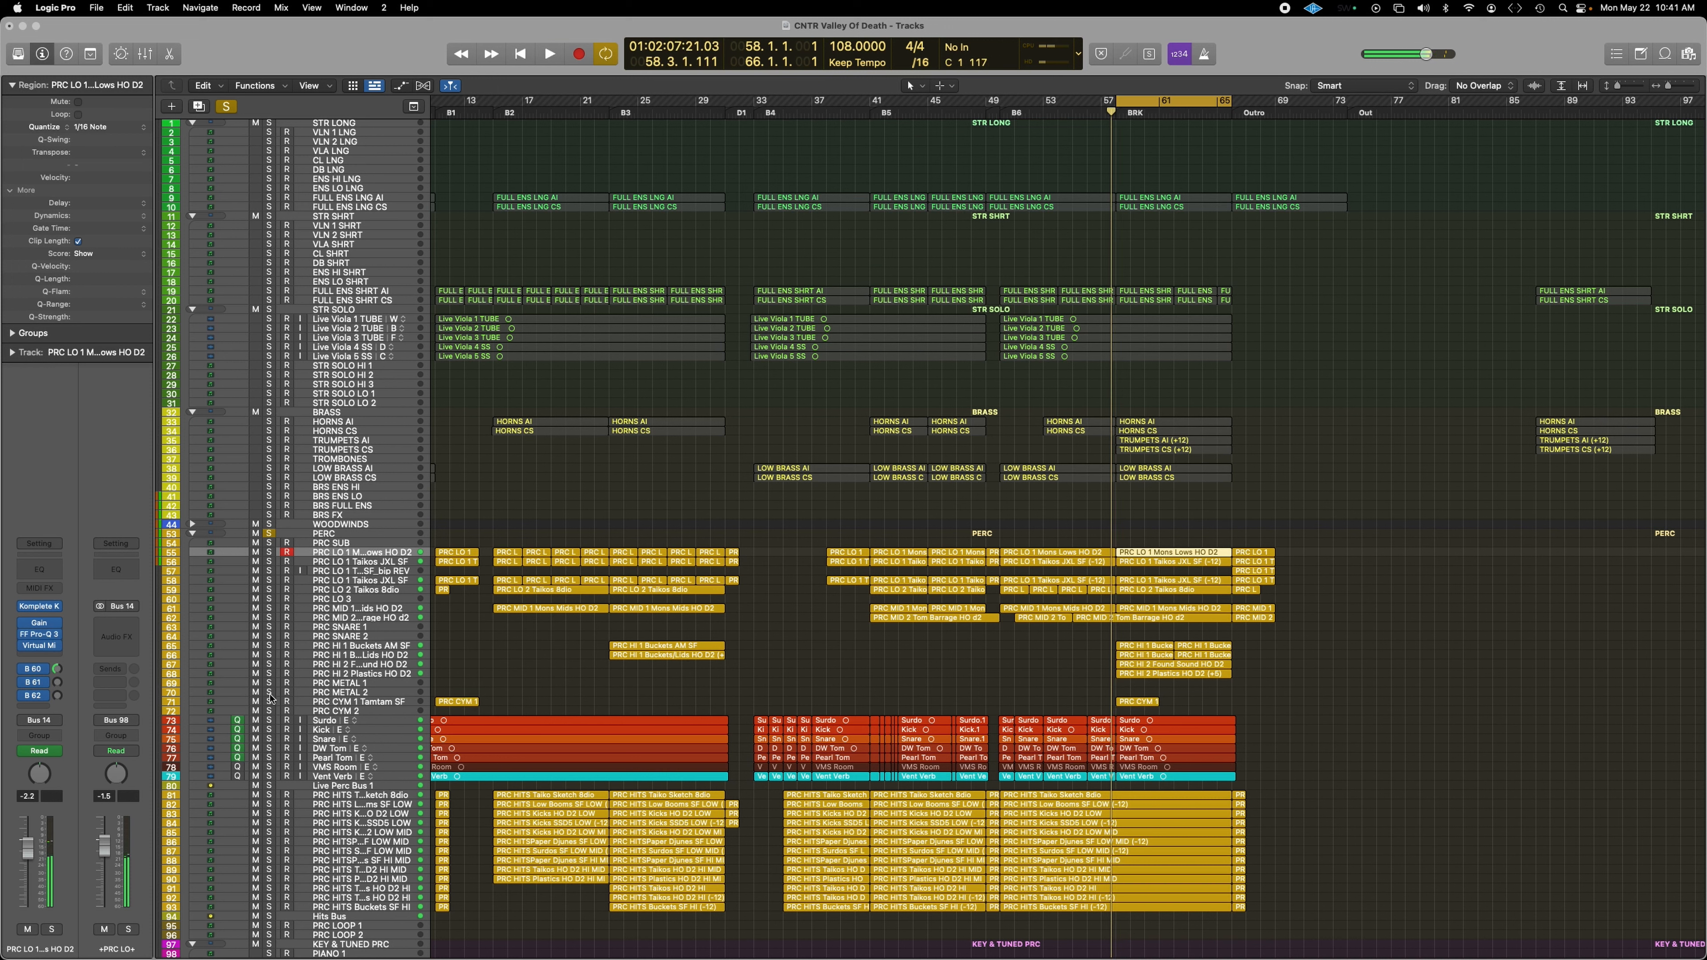
key("space")
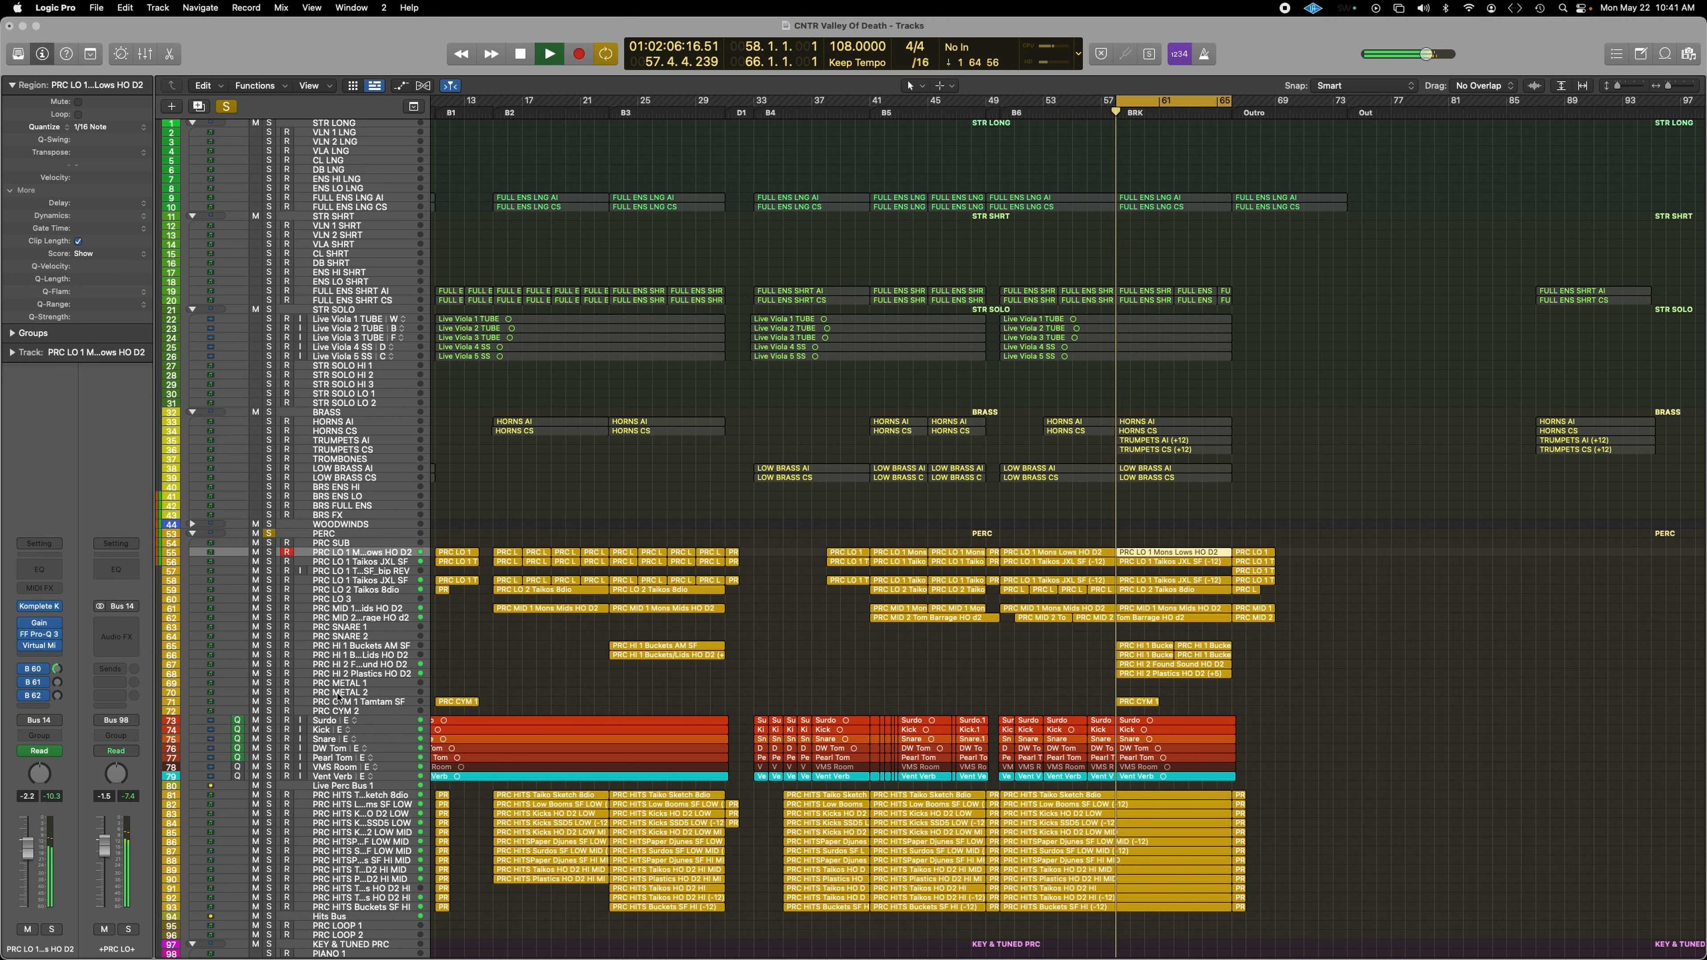
Step: Unsolo the PERC folder, stop playback, and bring up the Mixer
left_click(269, 533)
key("space")
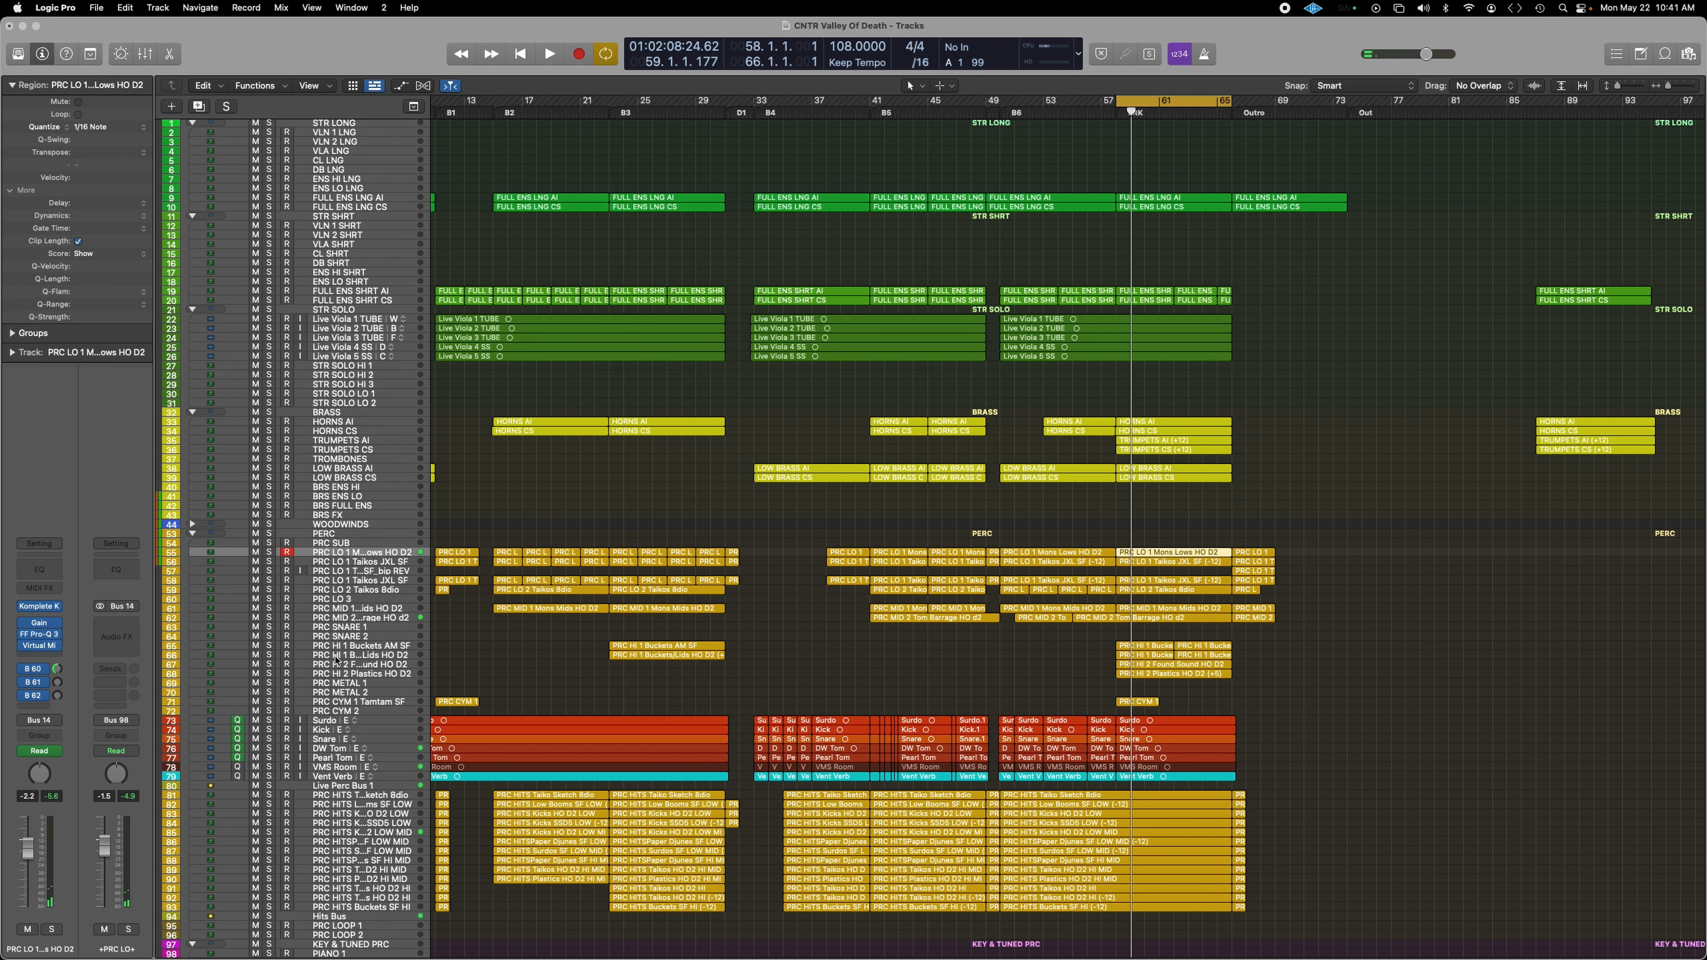
scroll(619, 526, "down", 4)
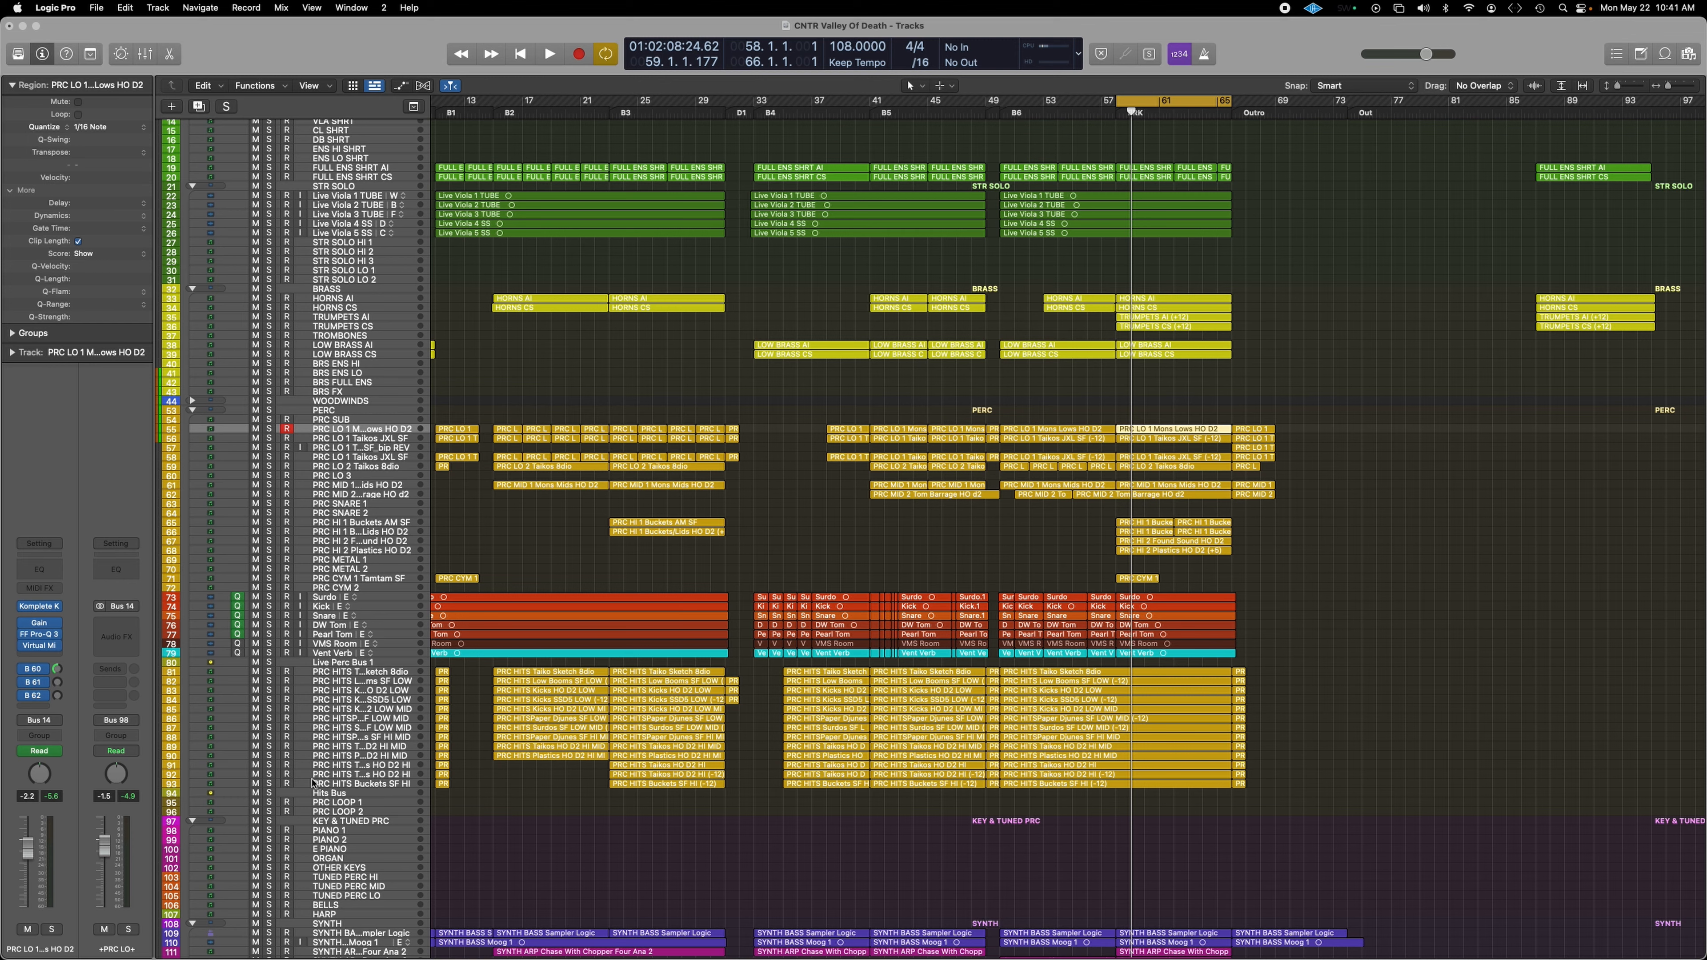
key("x")
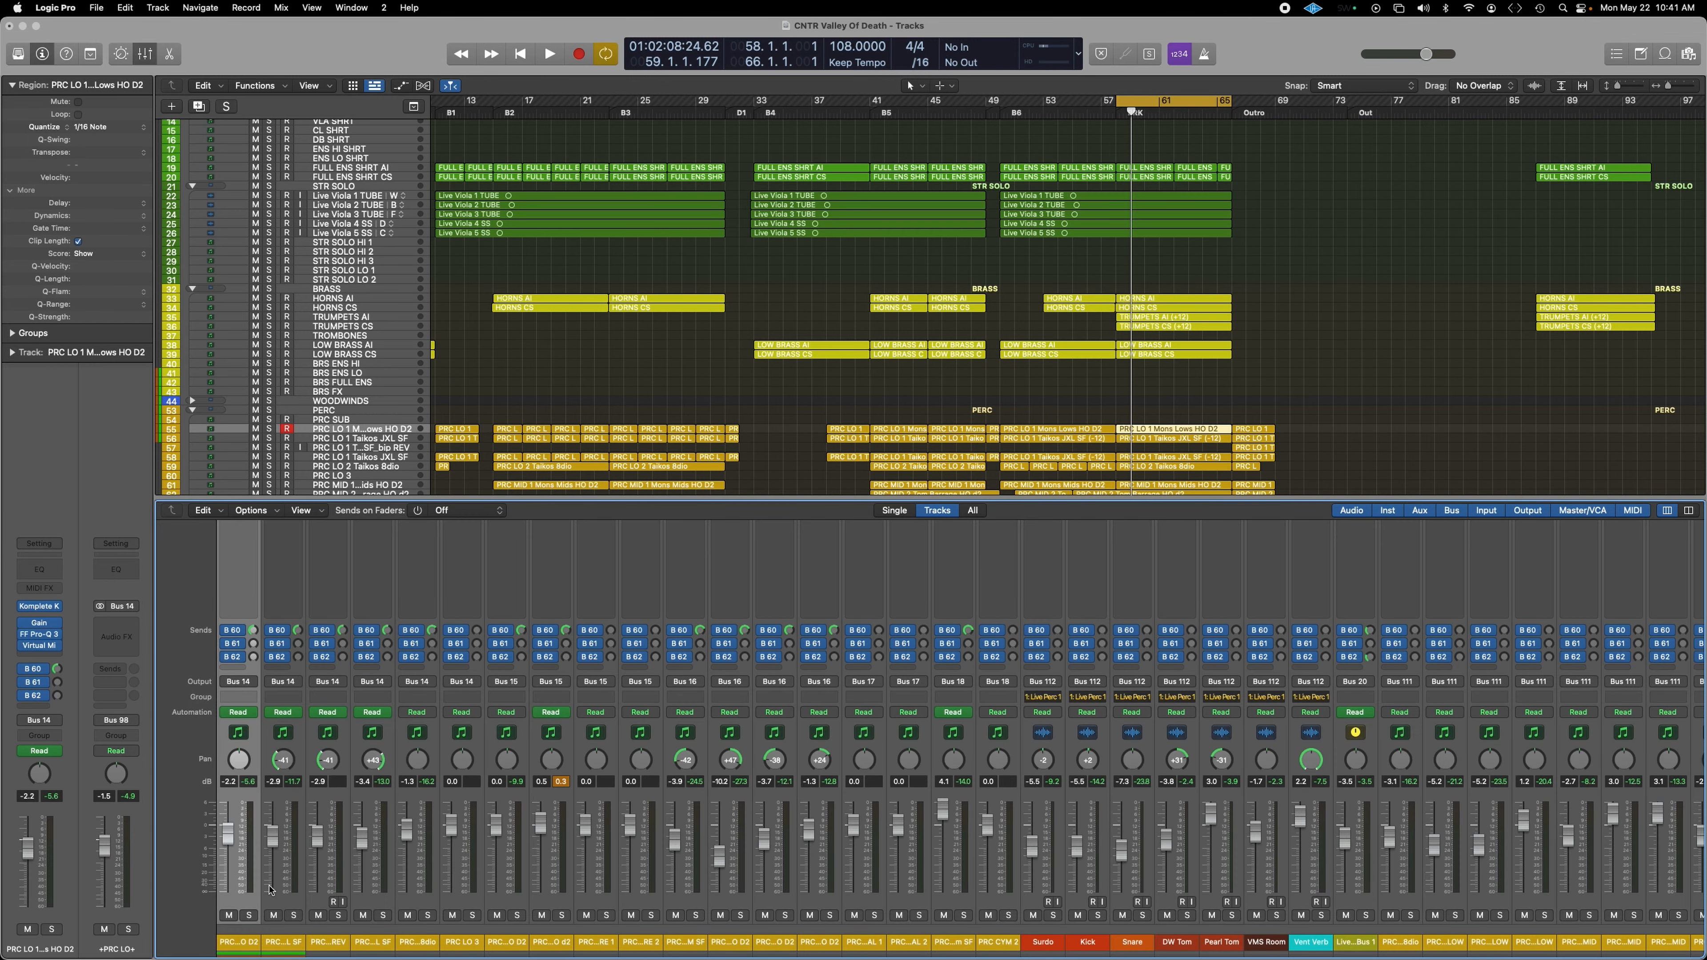
Step: Follow the B 60 send to the xPRC VRB bus and review its ValhallaVintageVerb settings
scroll(310, 866, "left", 10)
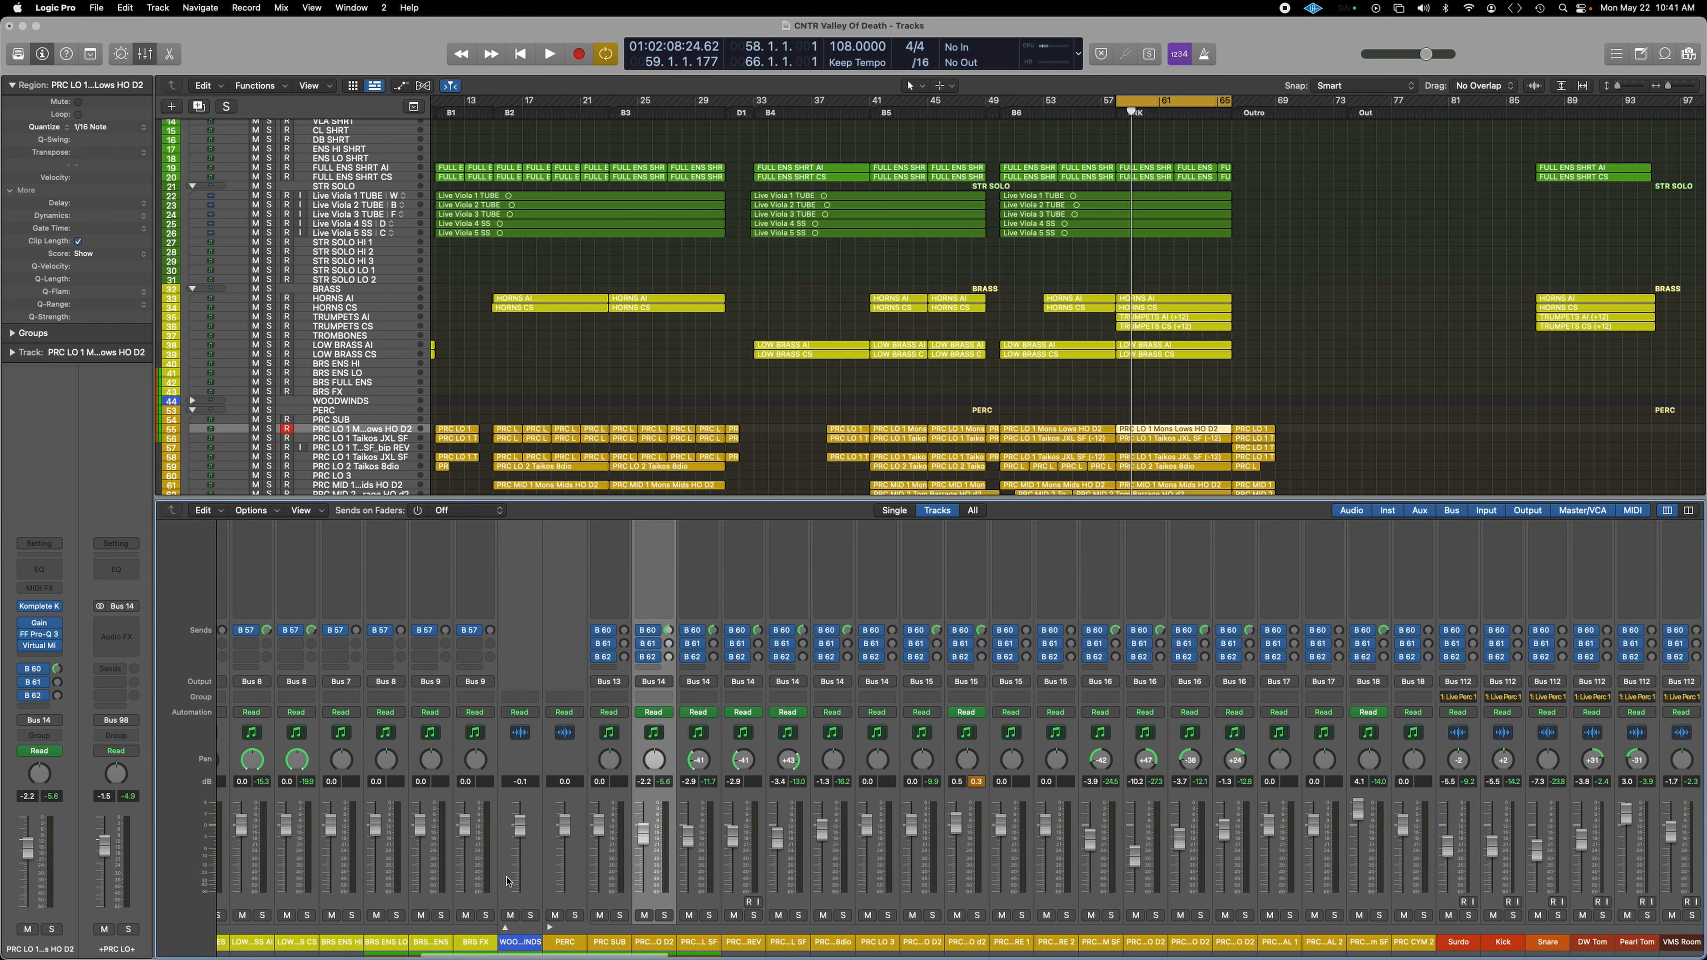
scroll(514, 881, "up", 4)
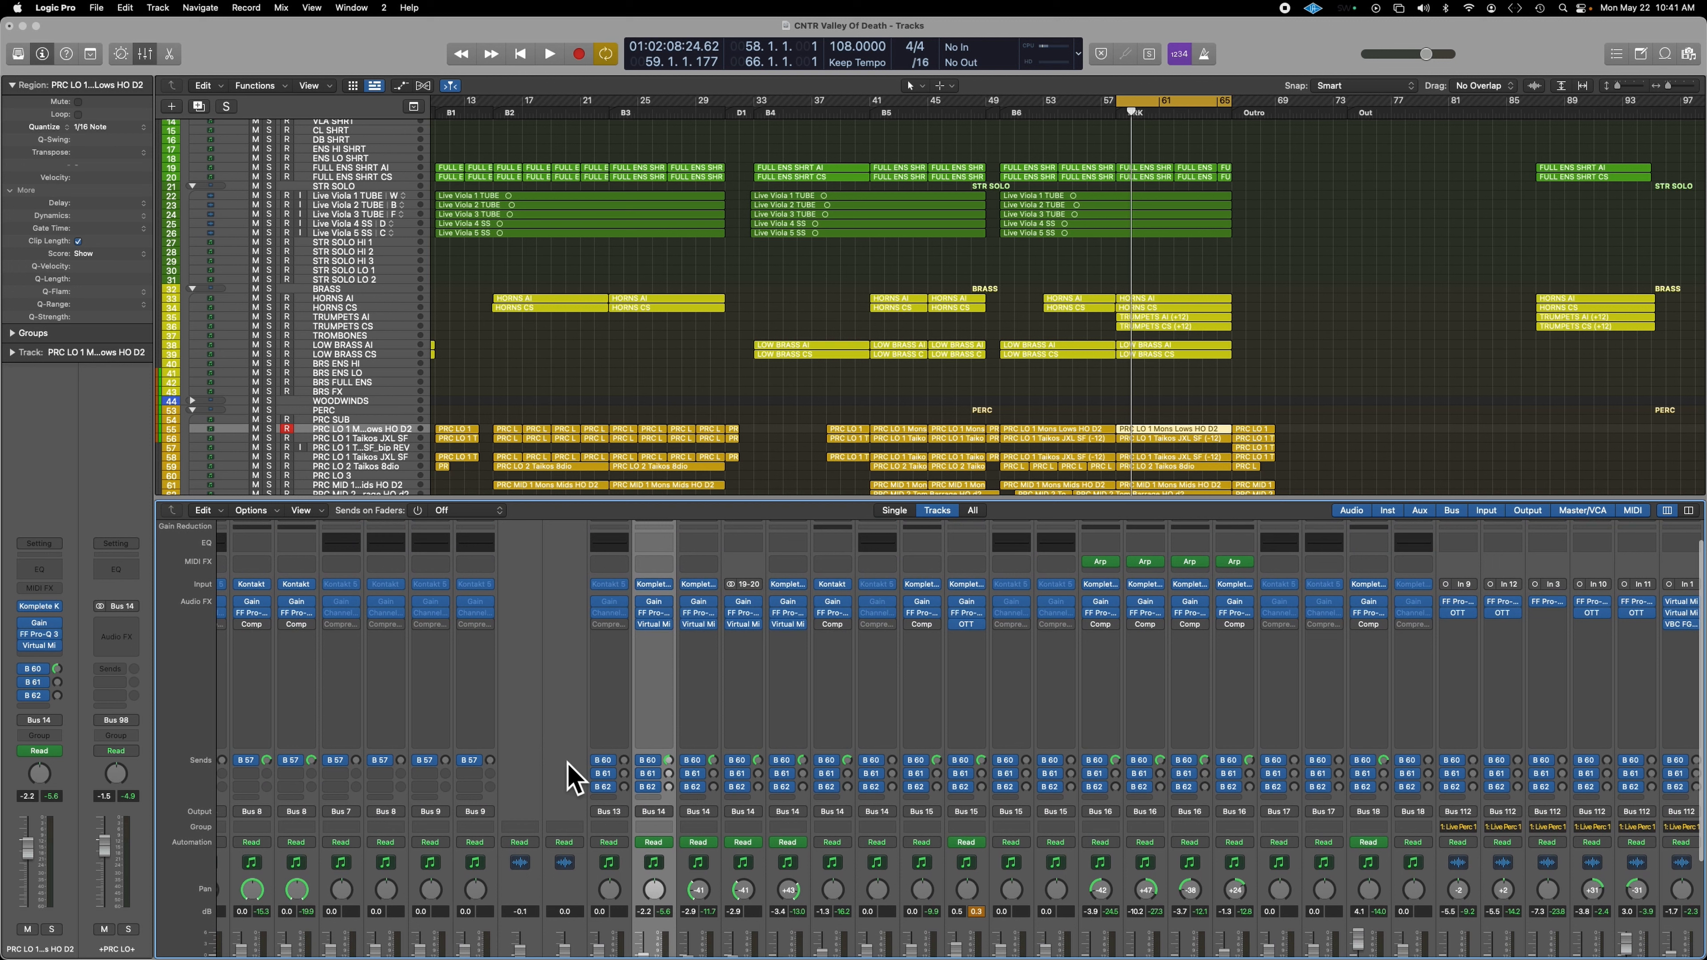
left_click(57, 670)
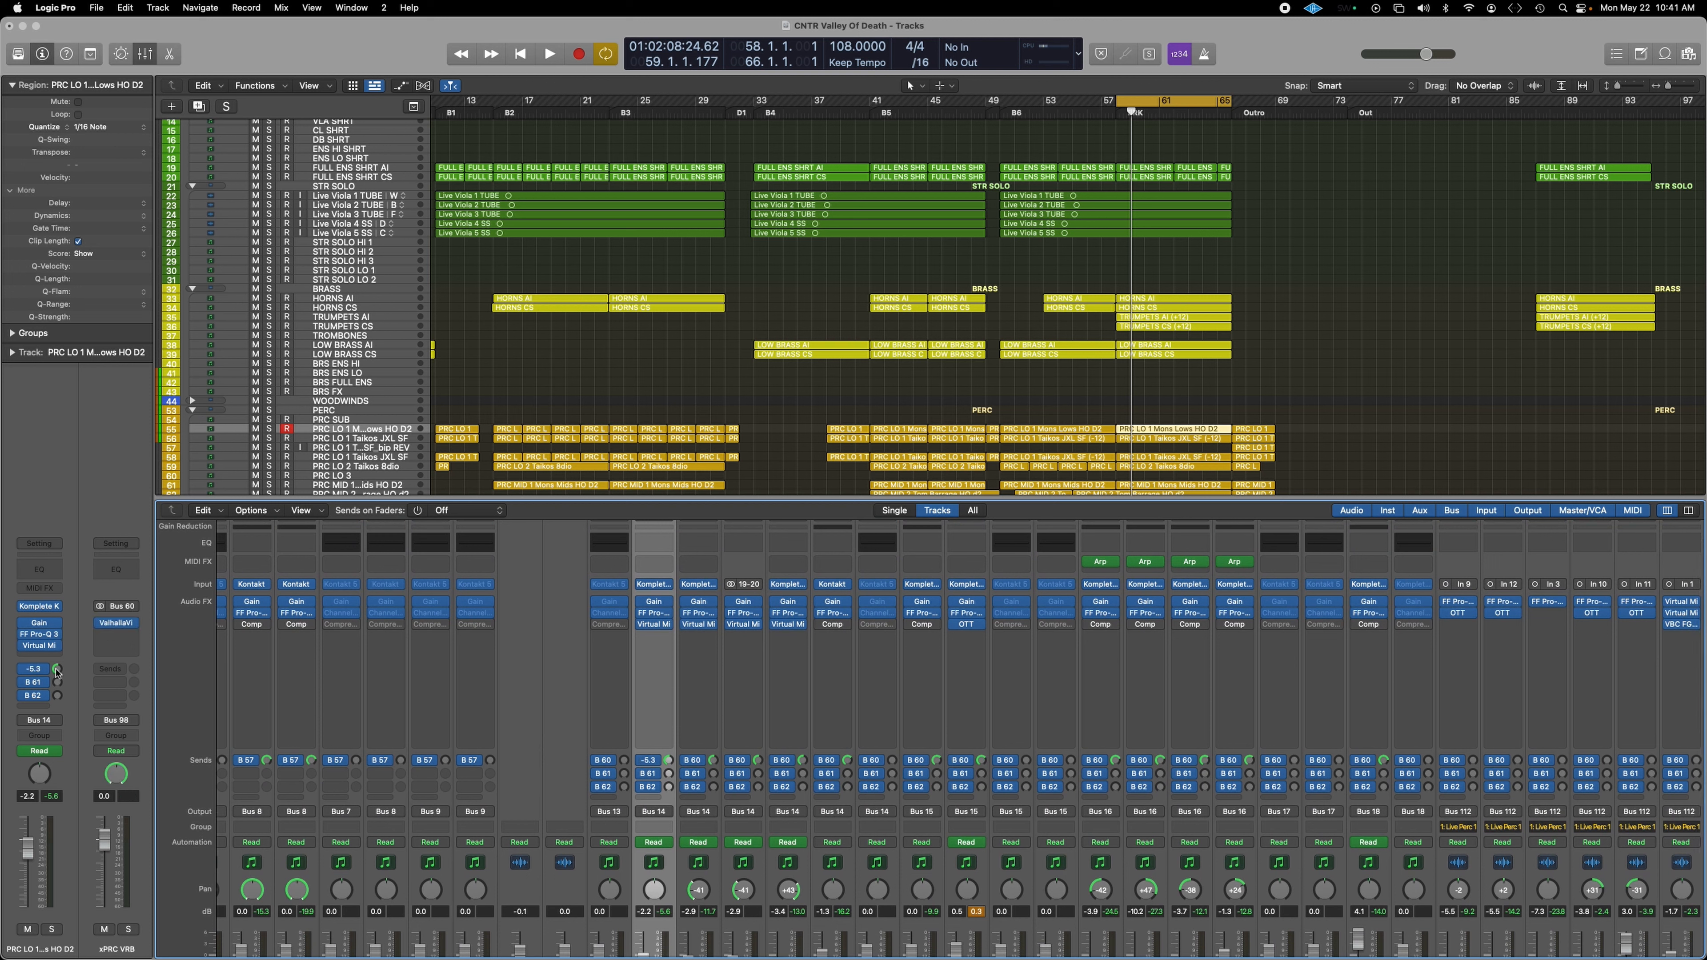
left_click(115, 623)
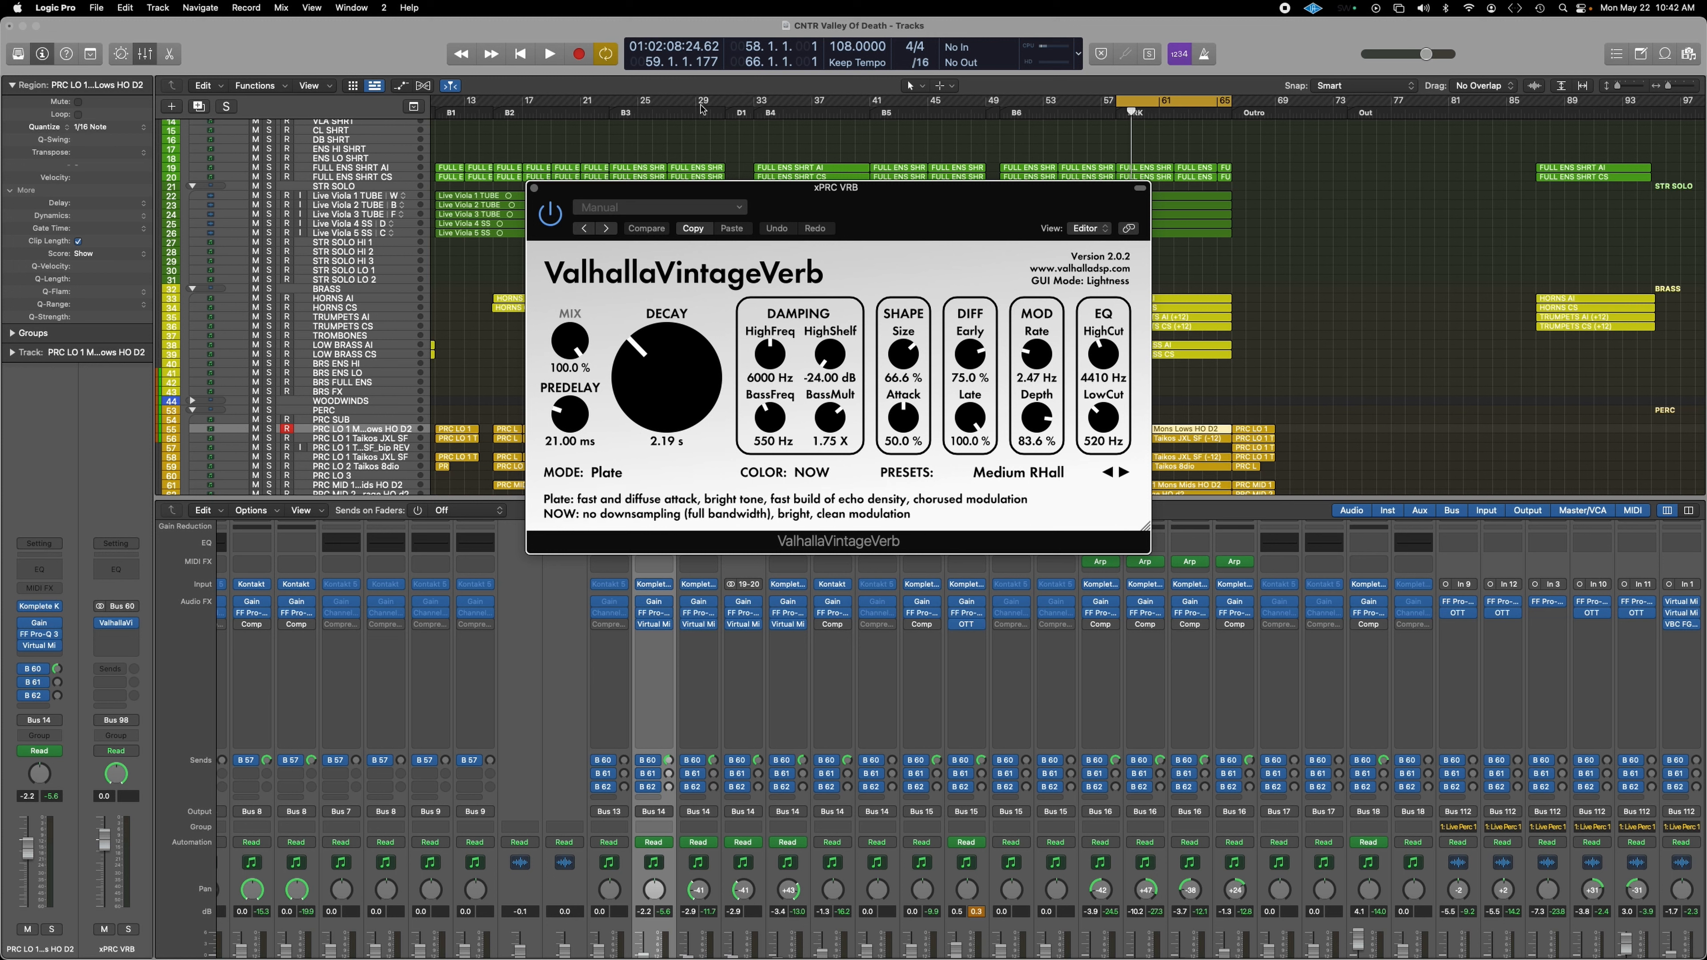
left_click(531, 188)
Step: Select the Hits Bus channel in the Mixer and audition it soloed, then unsolo and stop
scroll(1082, 730, "down", 5)
scroll(1082, 730, "right", 5)
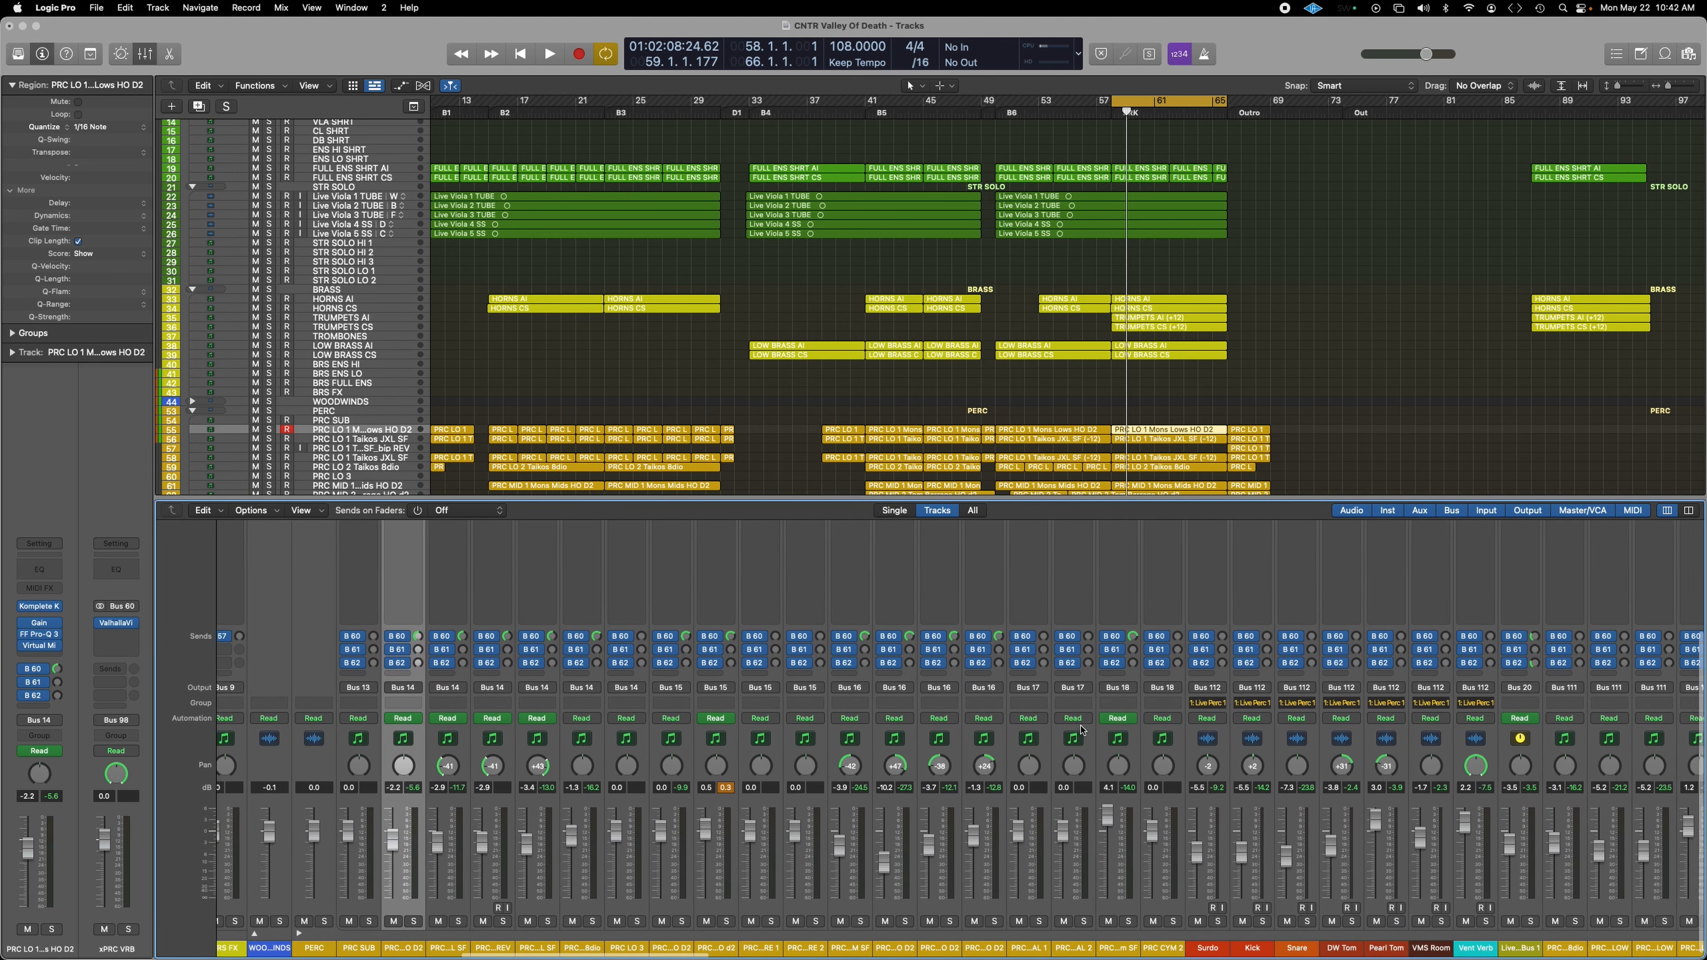
scroll(1082, 730, "right", 5)
scroll(1043, 721, "right", 5)
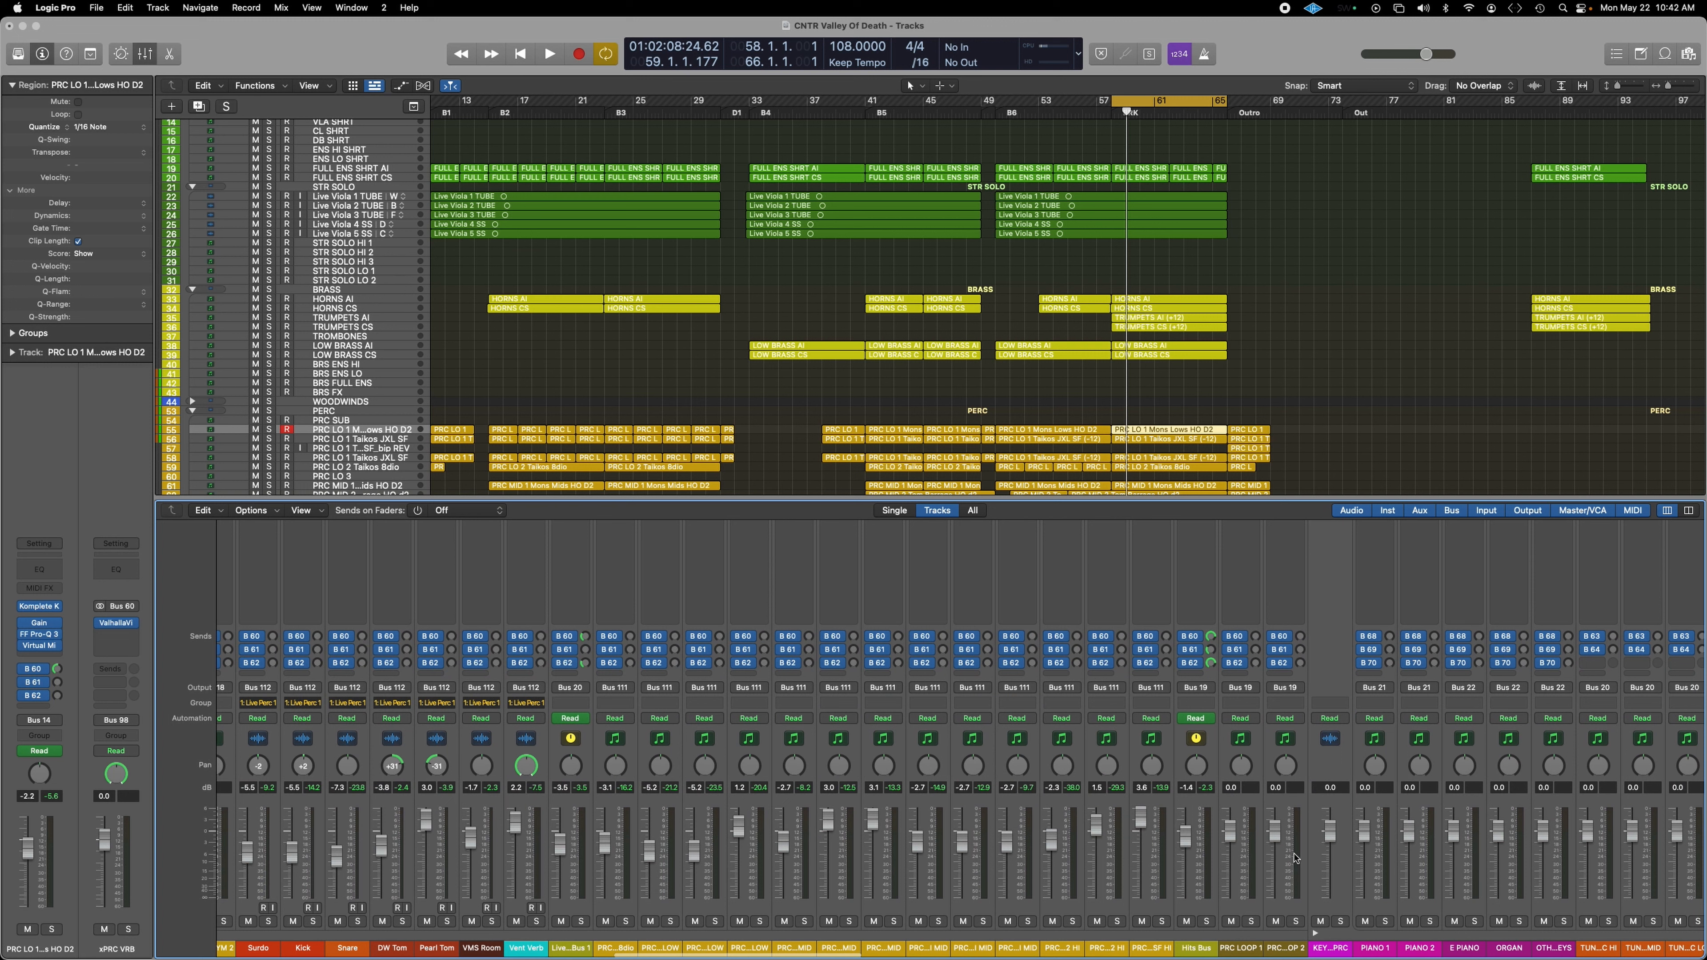
left_click(1196, 804)
scroll(1203, 787, "up", 4)
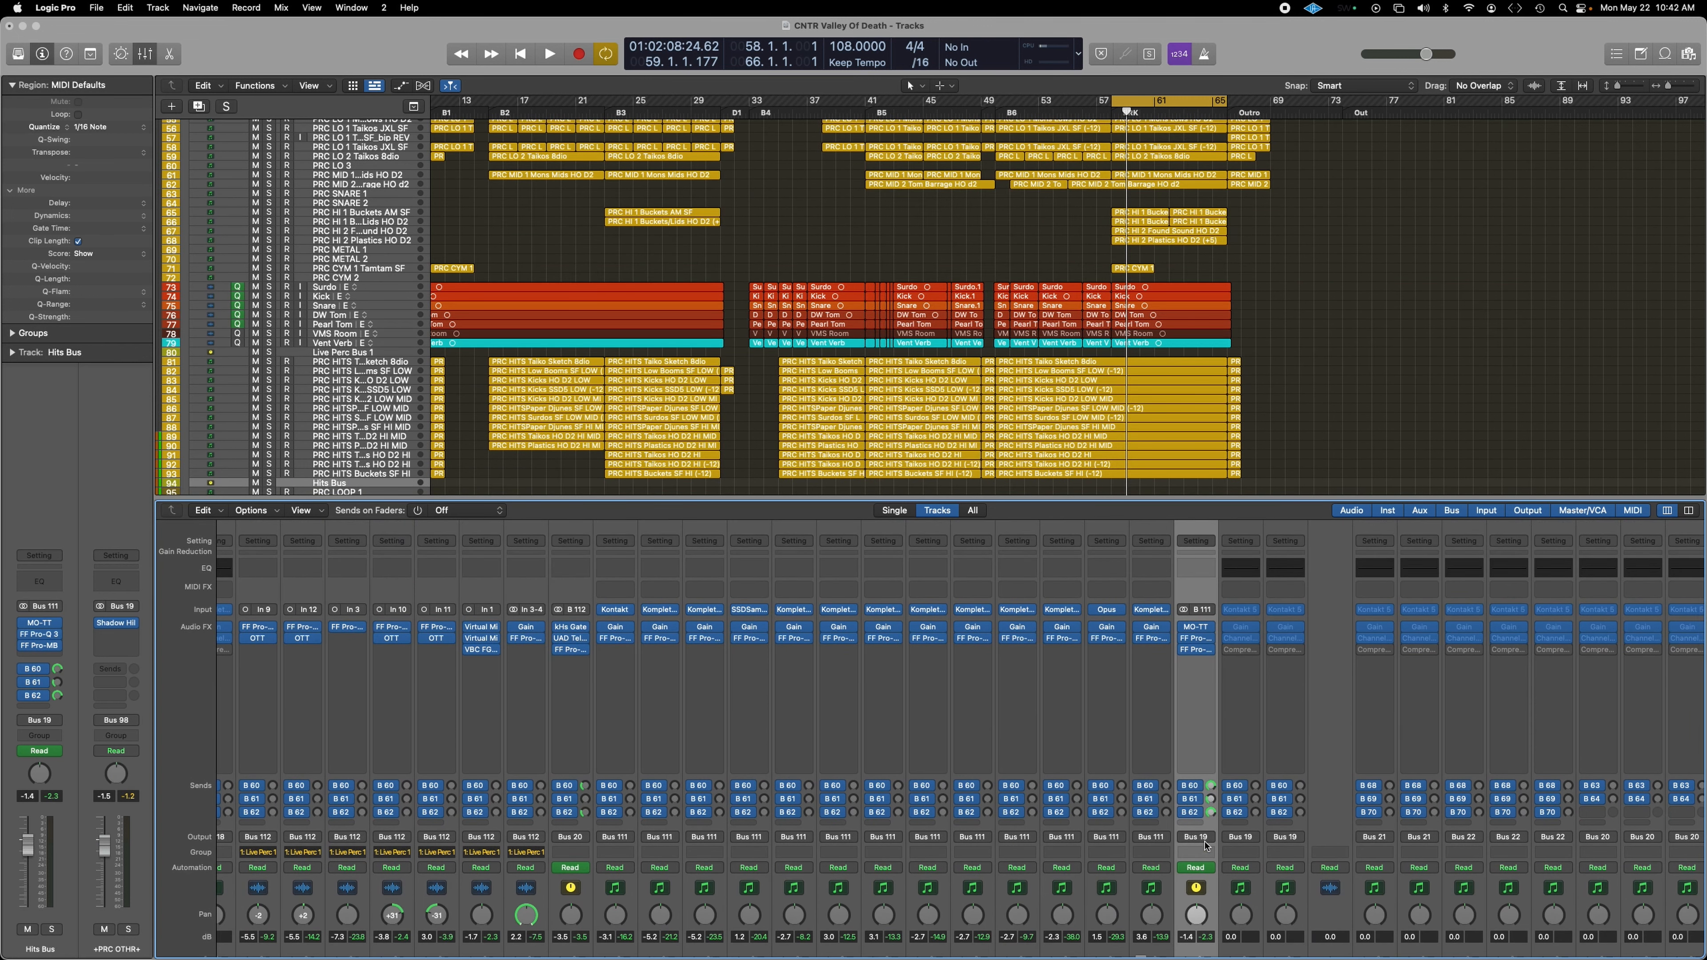
key("s")
key("space")
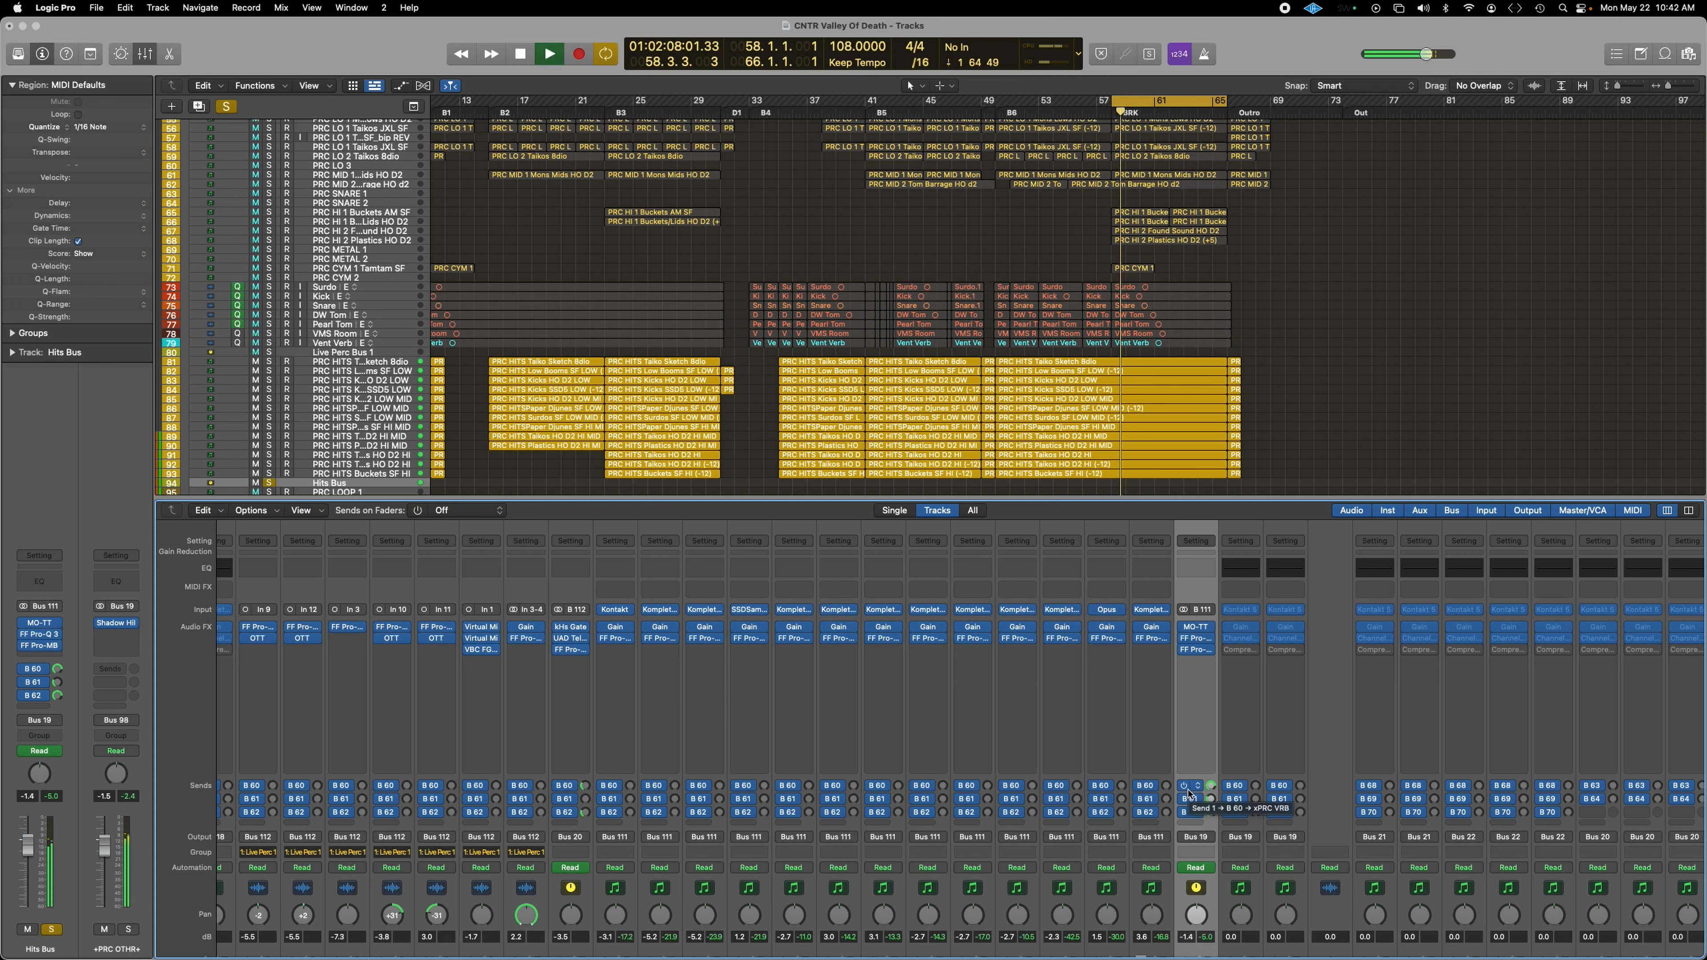
key("s")
key("space")
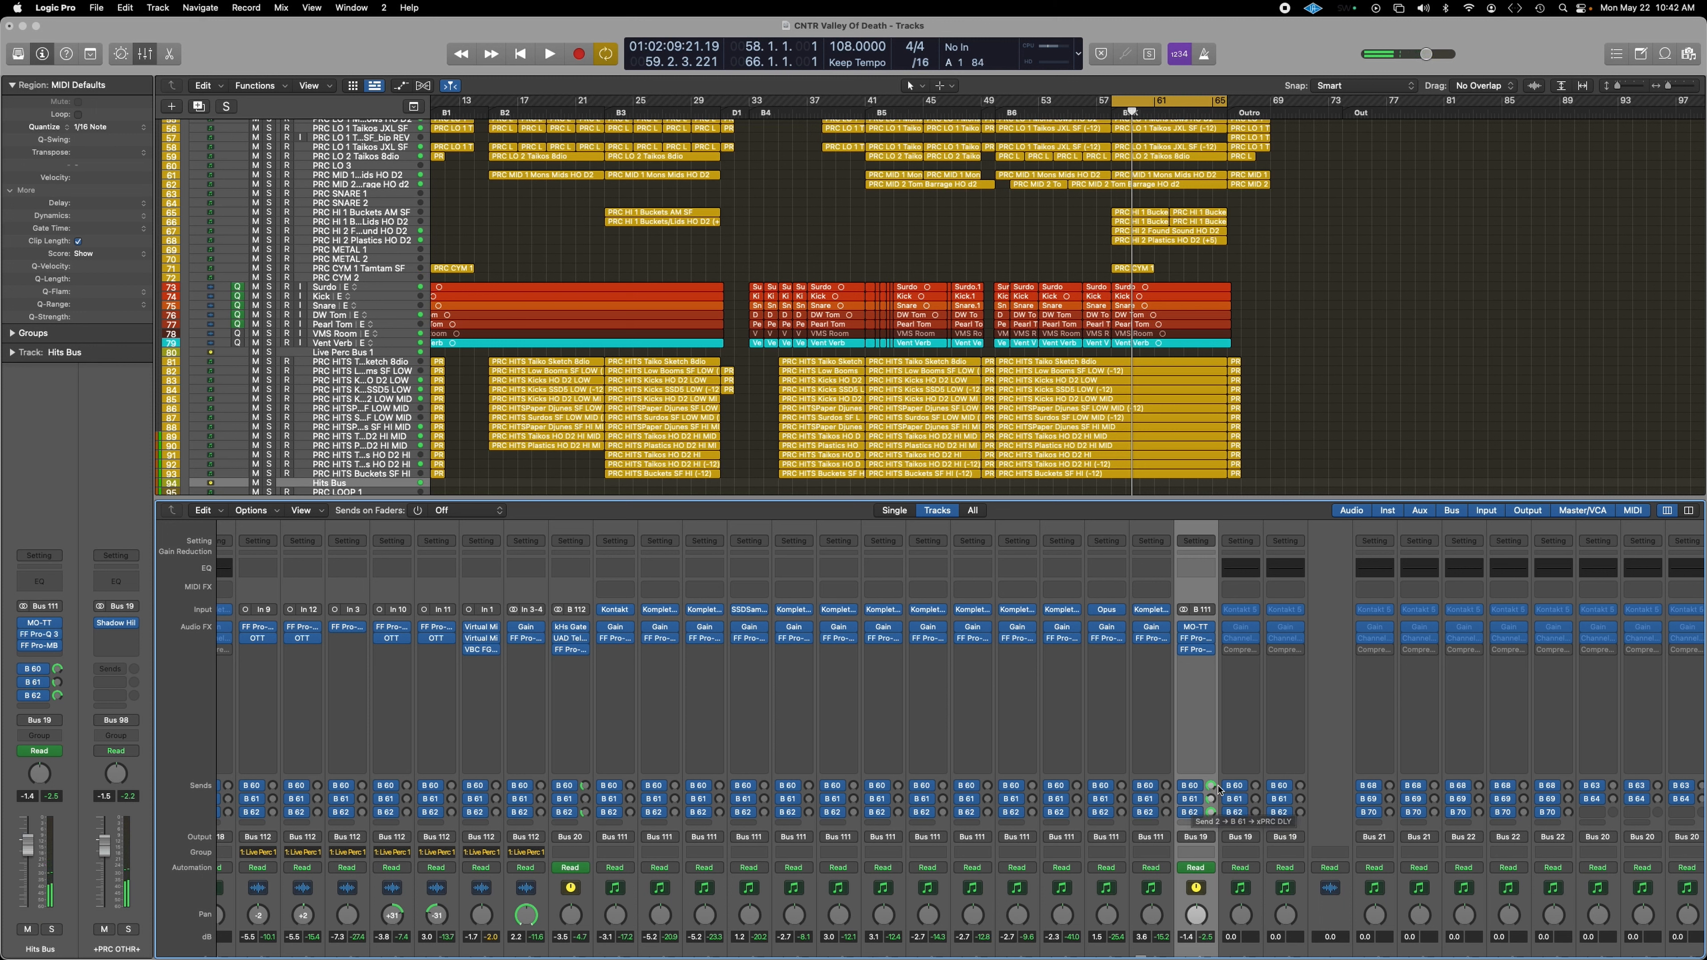
Step: Recheck ValhallaVintageVerb on xPRC VRB, then open VerbSuite Classics on the xPRC VRB ROOM bus
left_click(57, 669)
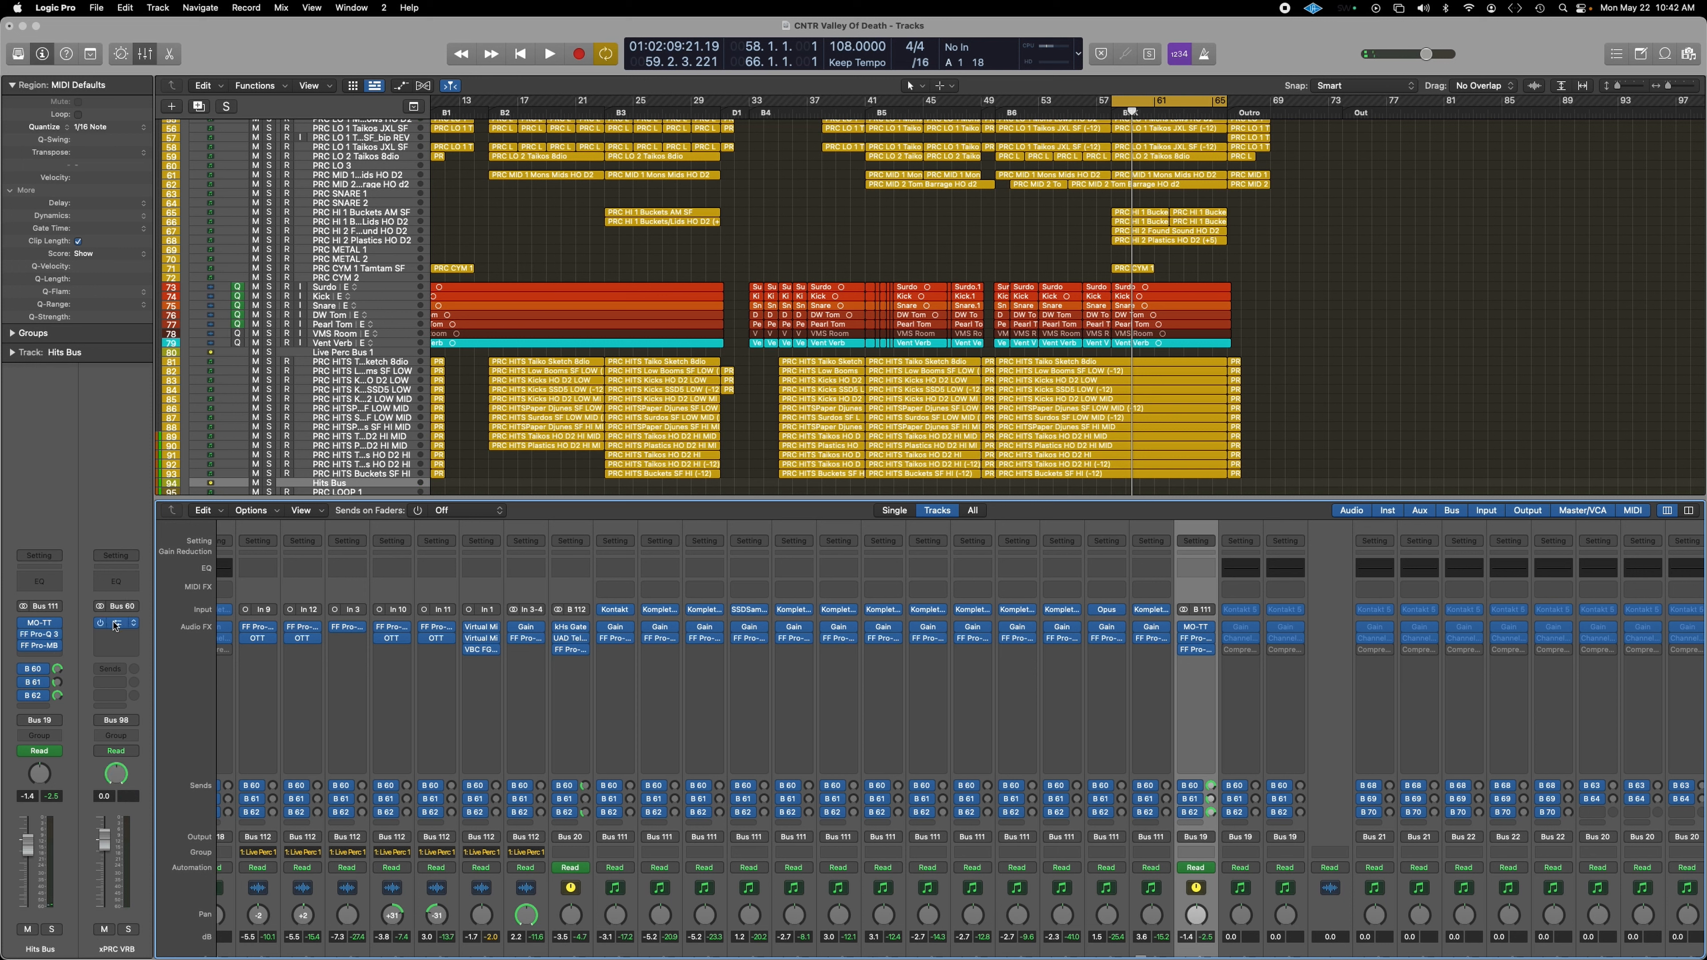
left_click(131, 624)
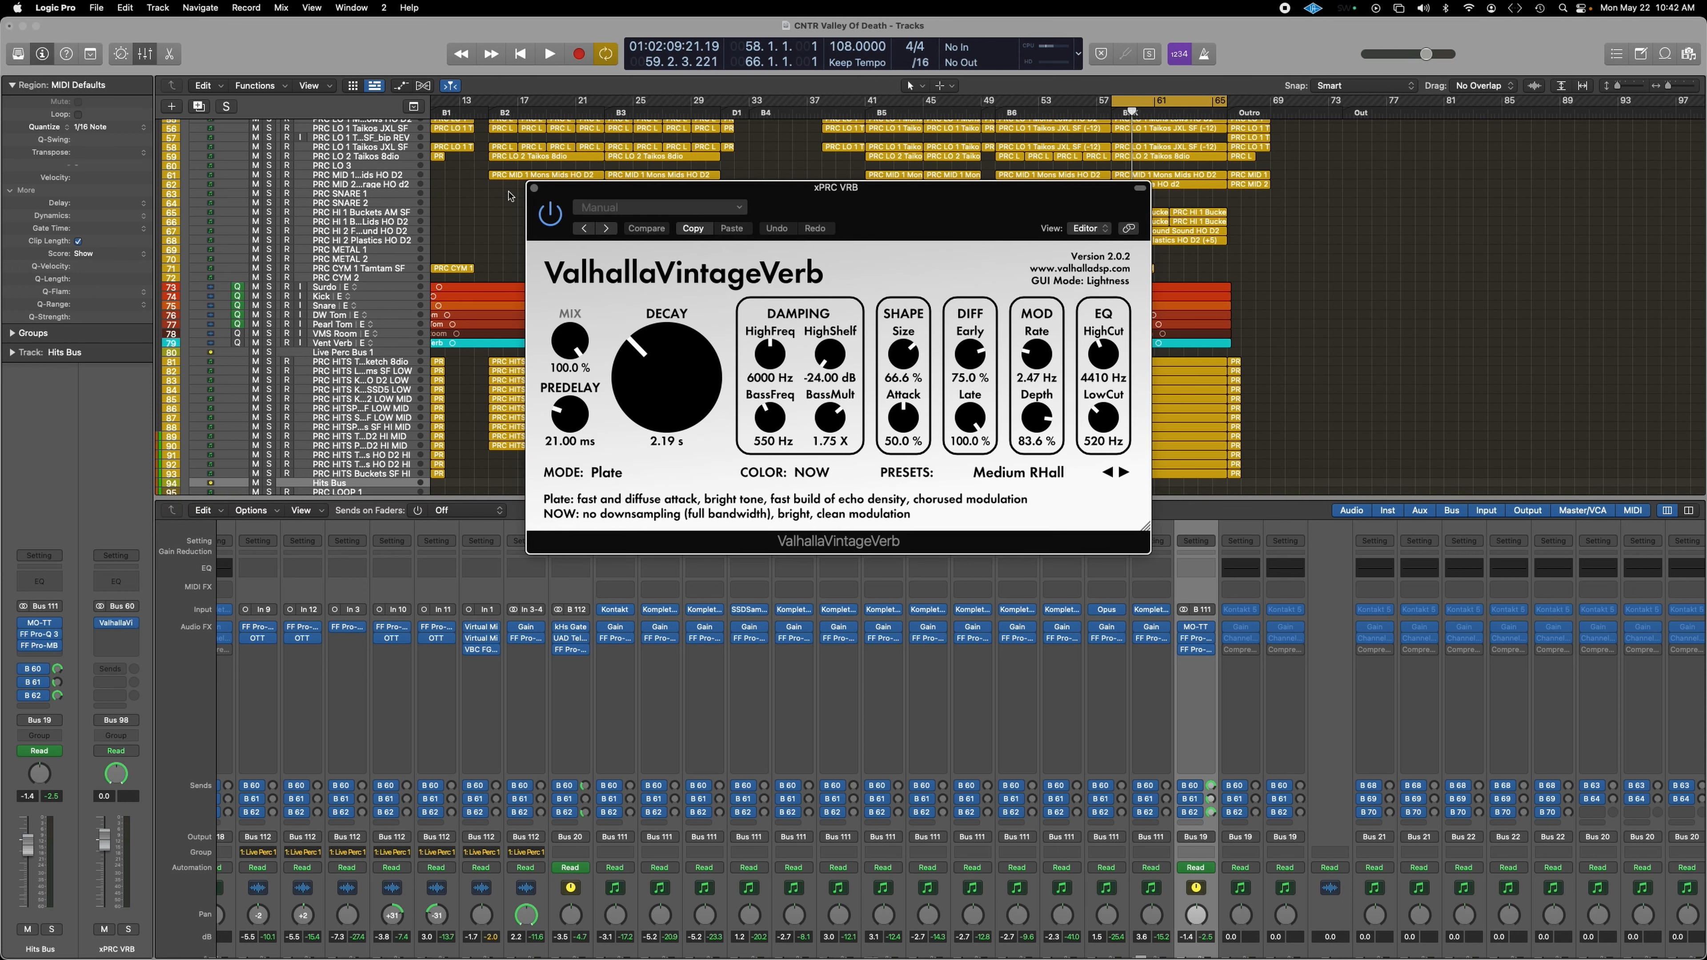
left_click(536, 189)
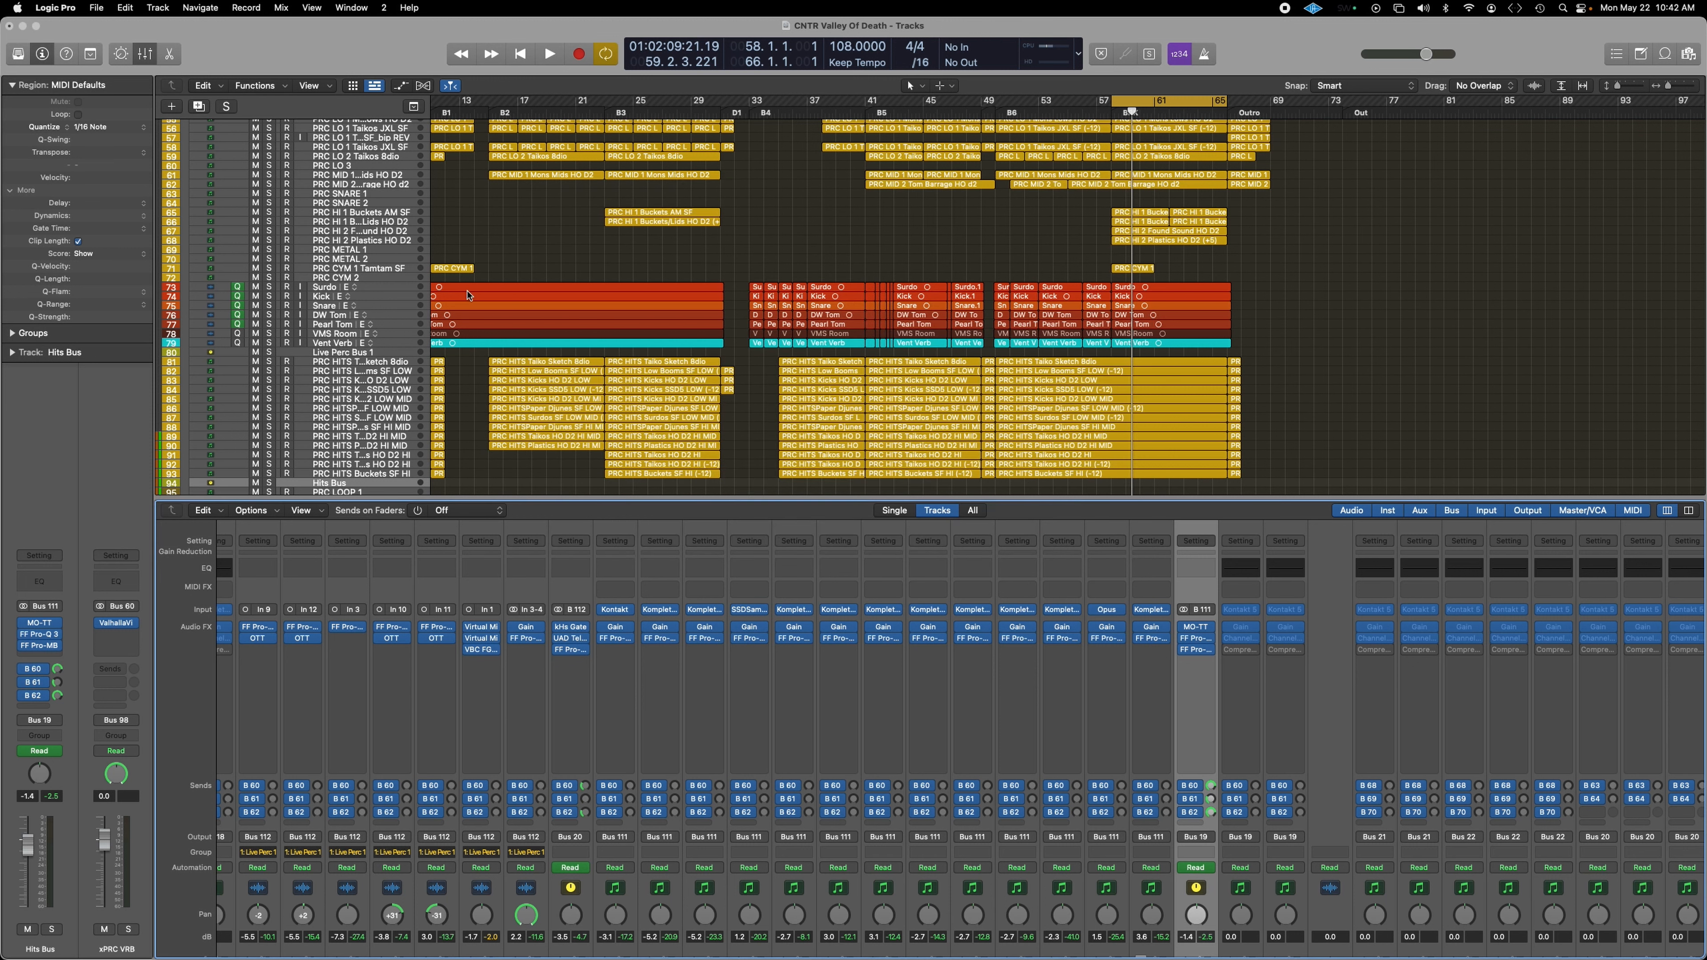
left_click(59, 698)
left_click(115, 623)
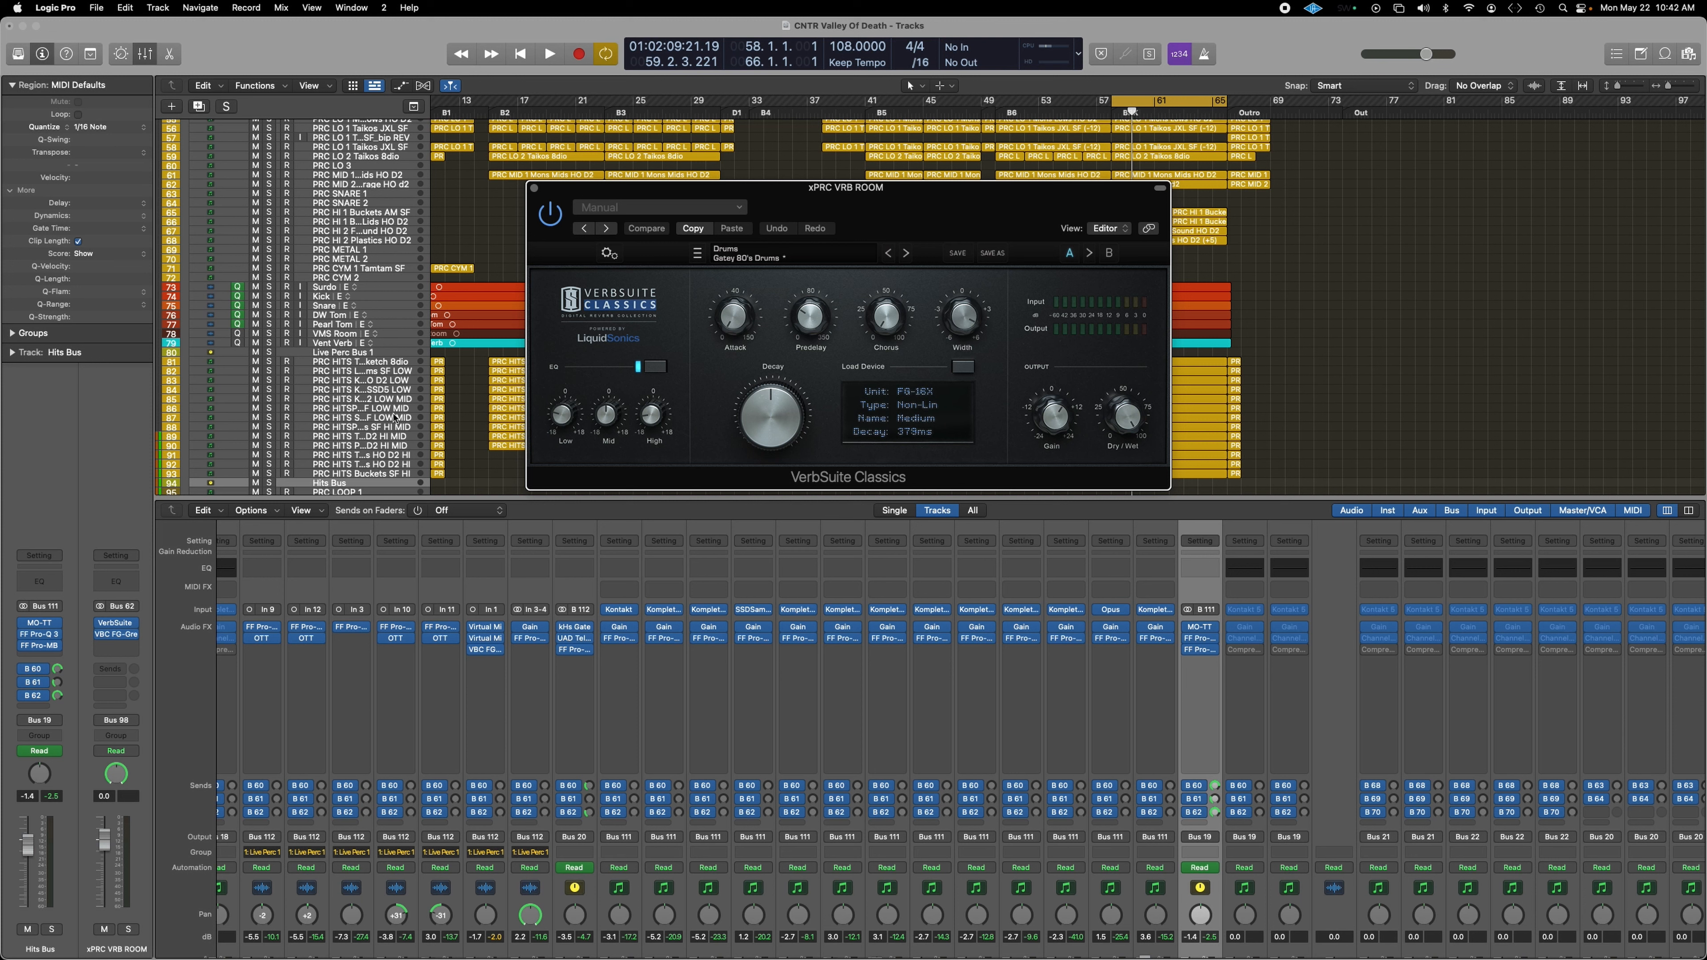
Step: Open the VBC FG-Grey compressor on the room reverb bus and place it beside VerbSuite
mouse_move(119, 641)
left_click(121, 635)
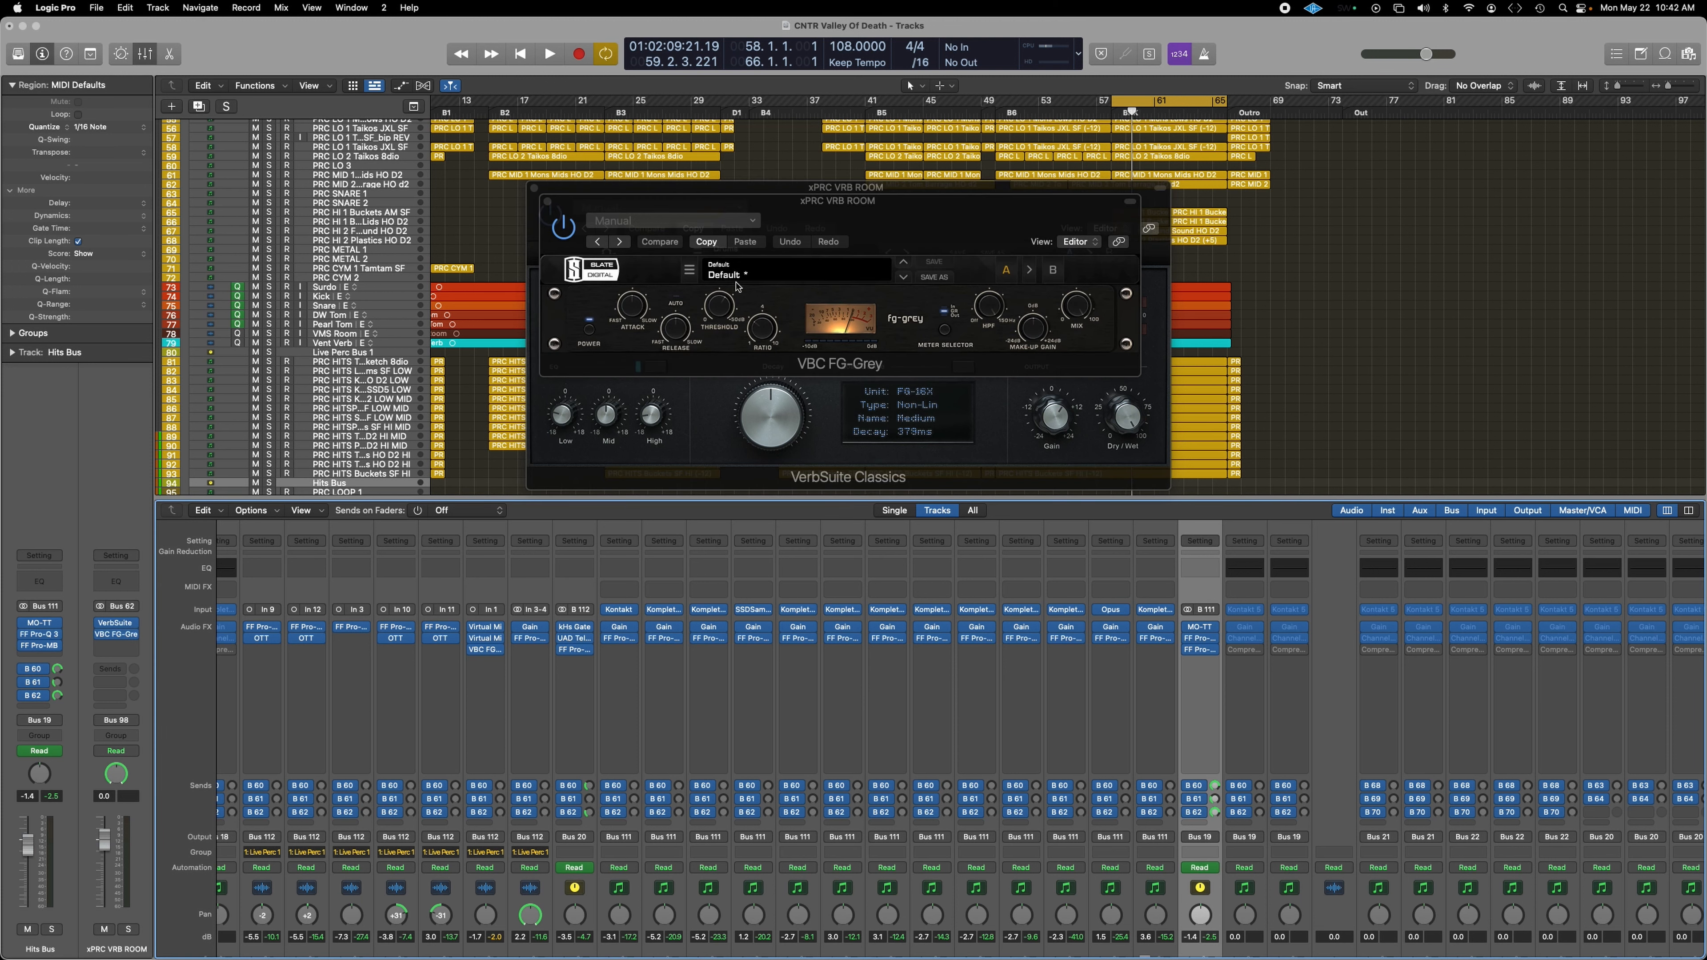
left_click_drag(837, 206, 430, 241)
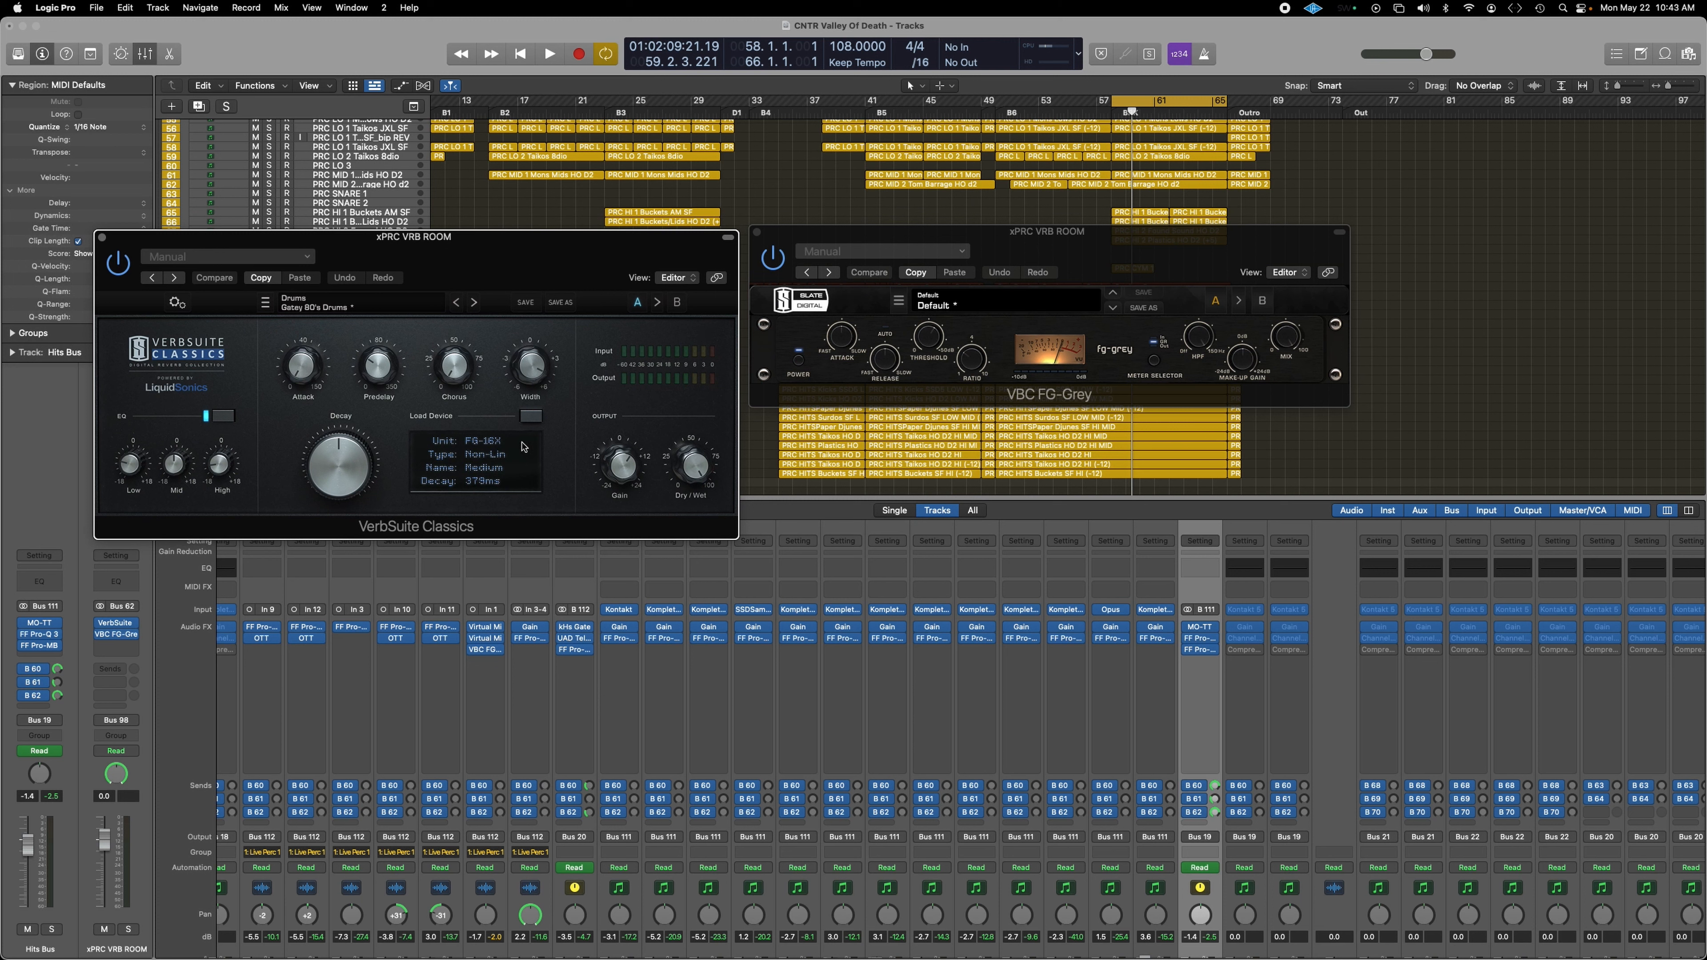
Step: Solo the Hits Bus, play from bar 57, tweak the FG-Grey ratio, then close FG-Grey
key("s")
key("space")
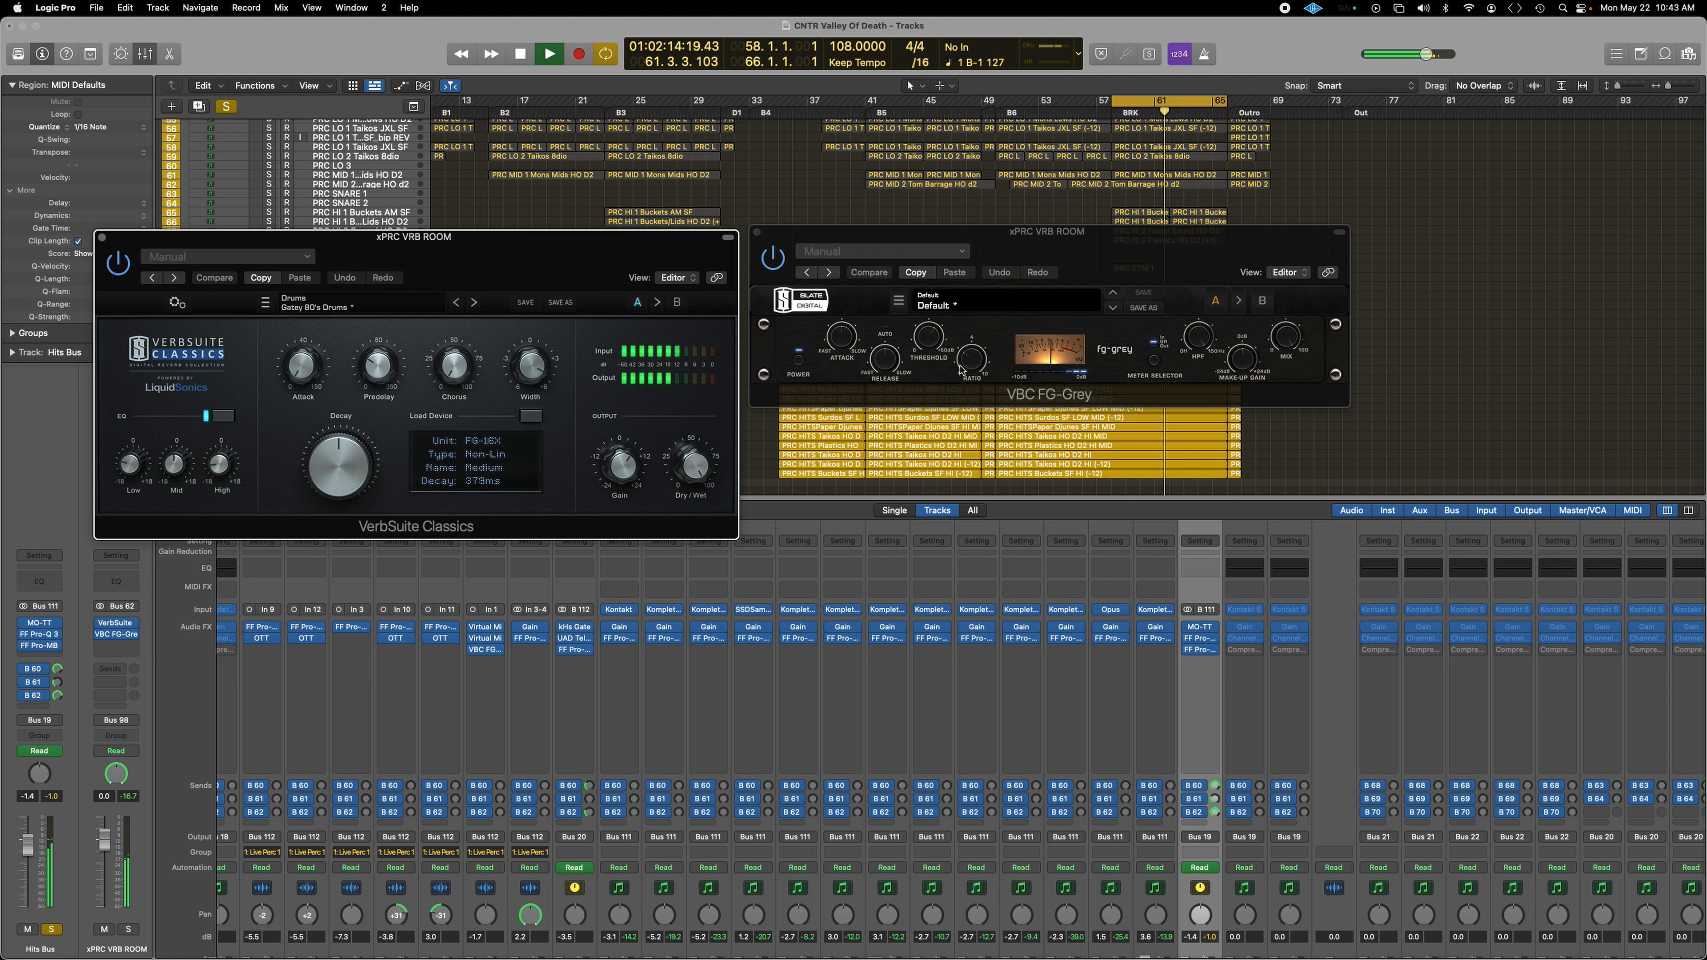
left_click(976, 365)
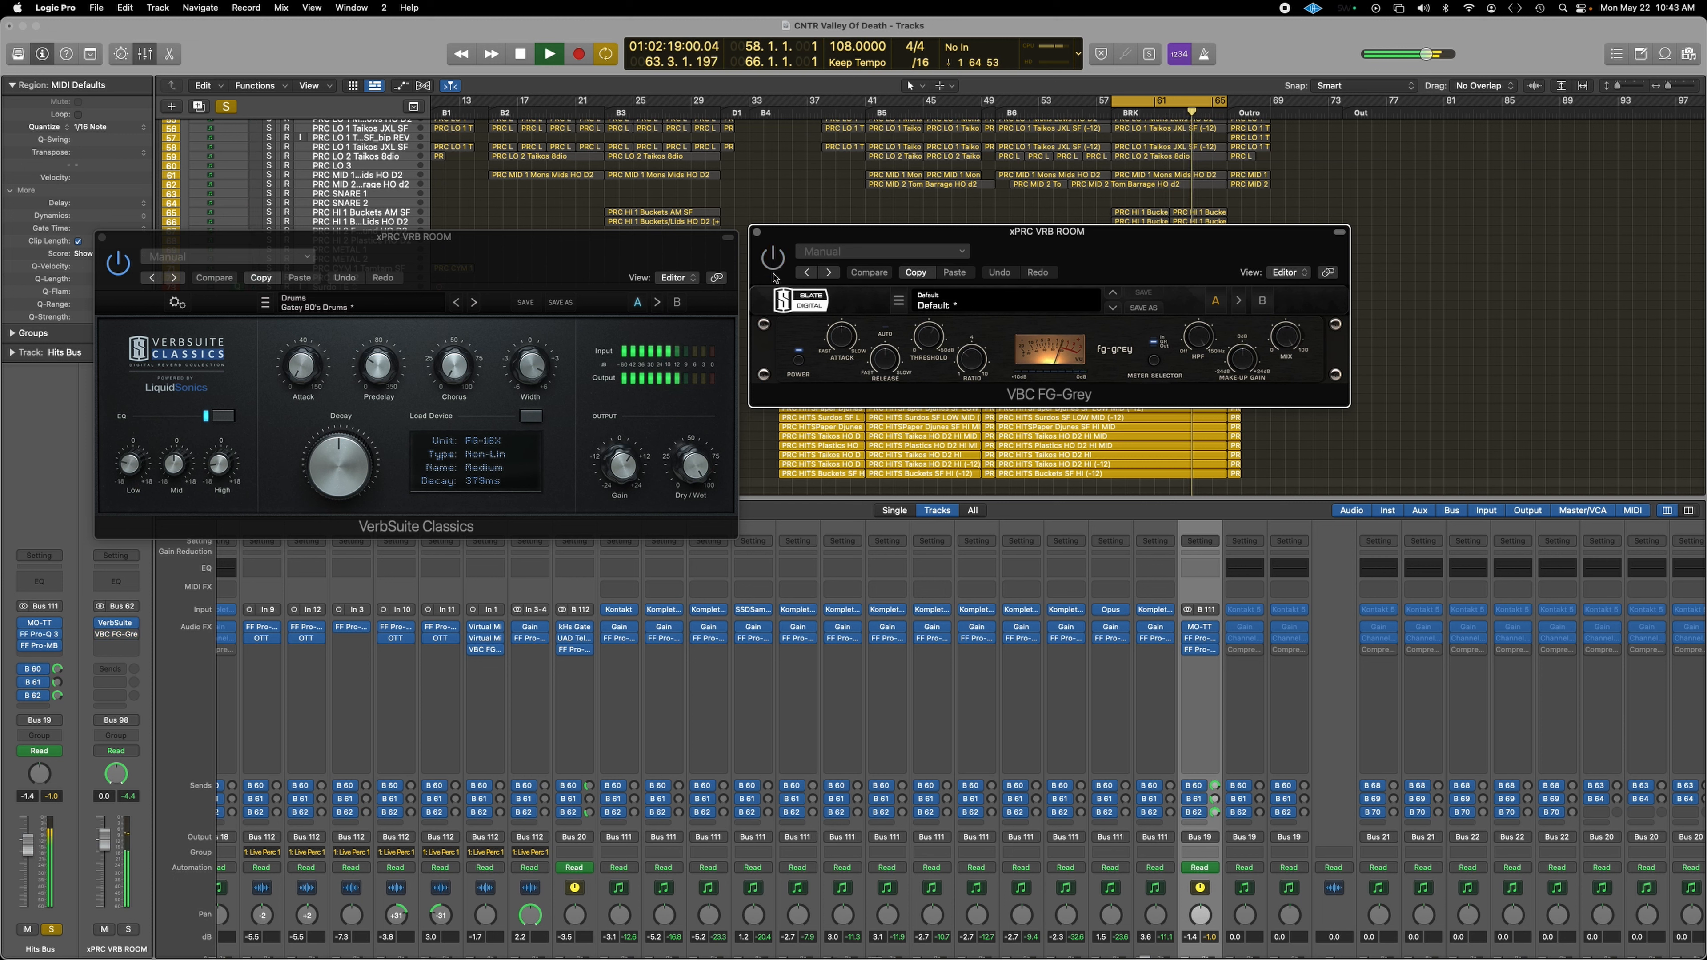
left_click(757, 232)
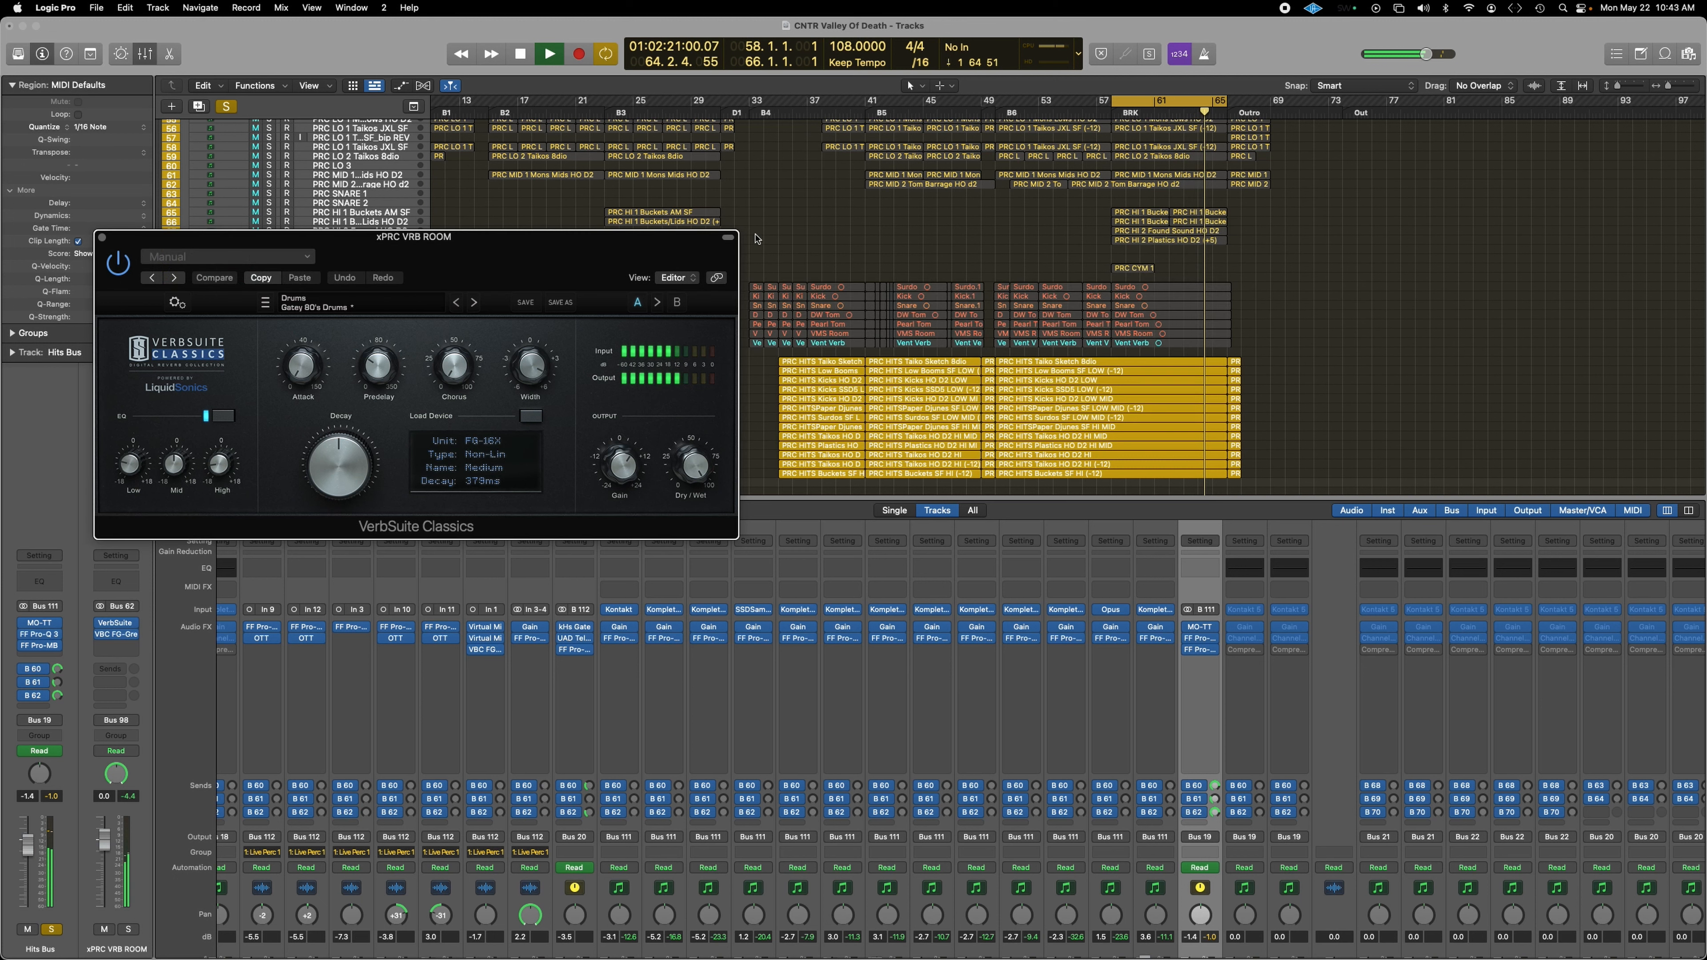
Step: Close VerbSuite, inspect the xPRC DLY Stereo Delay via the B 61 send, then unsolo the Hits Bus
left_click(102, 237)
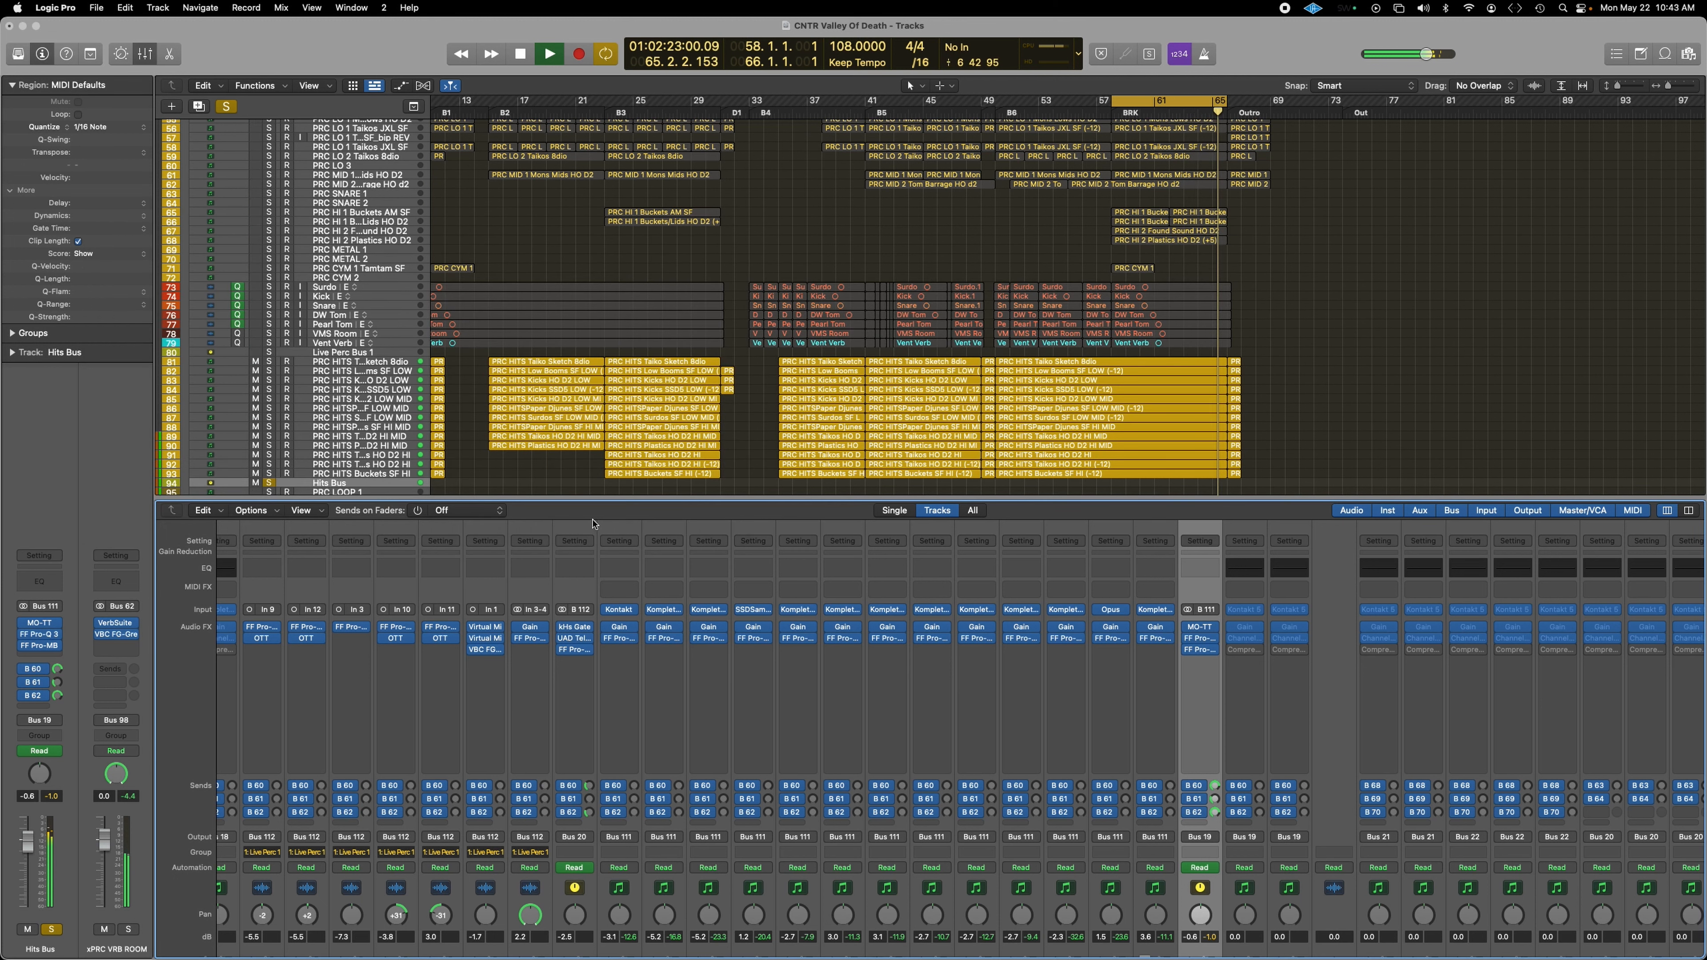
scroll(1119, 761, "down", 3)
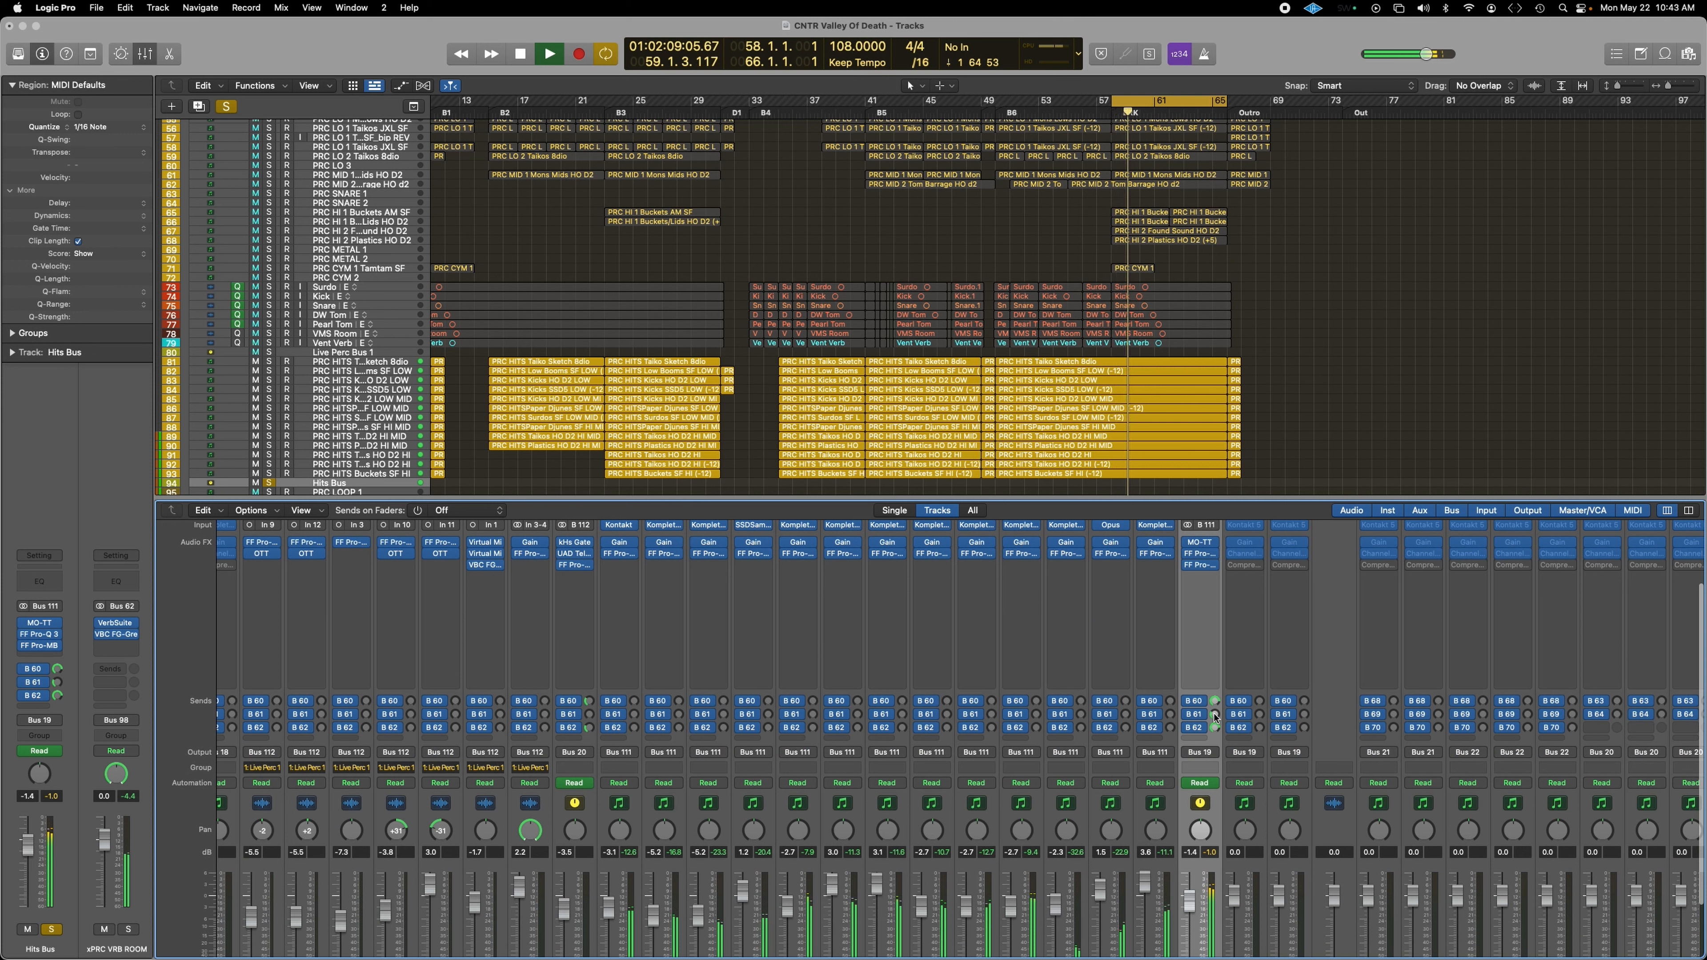
left_click(59, 685)
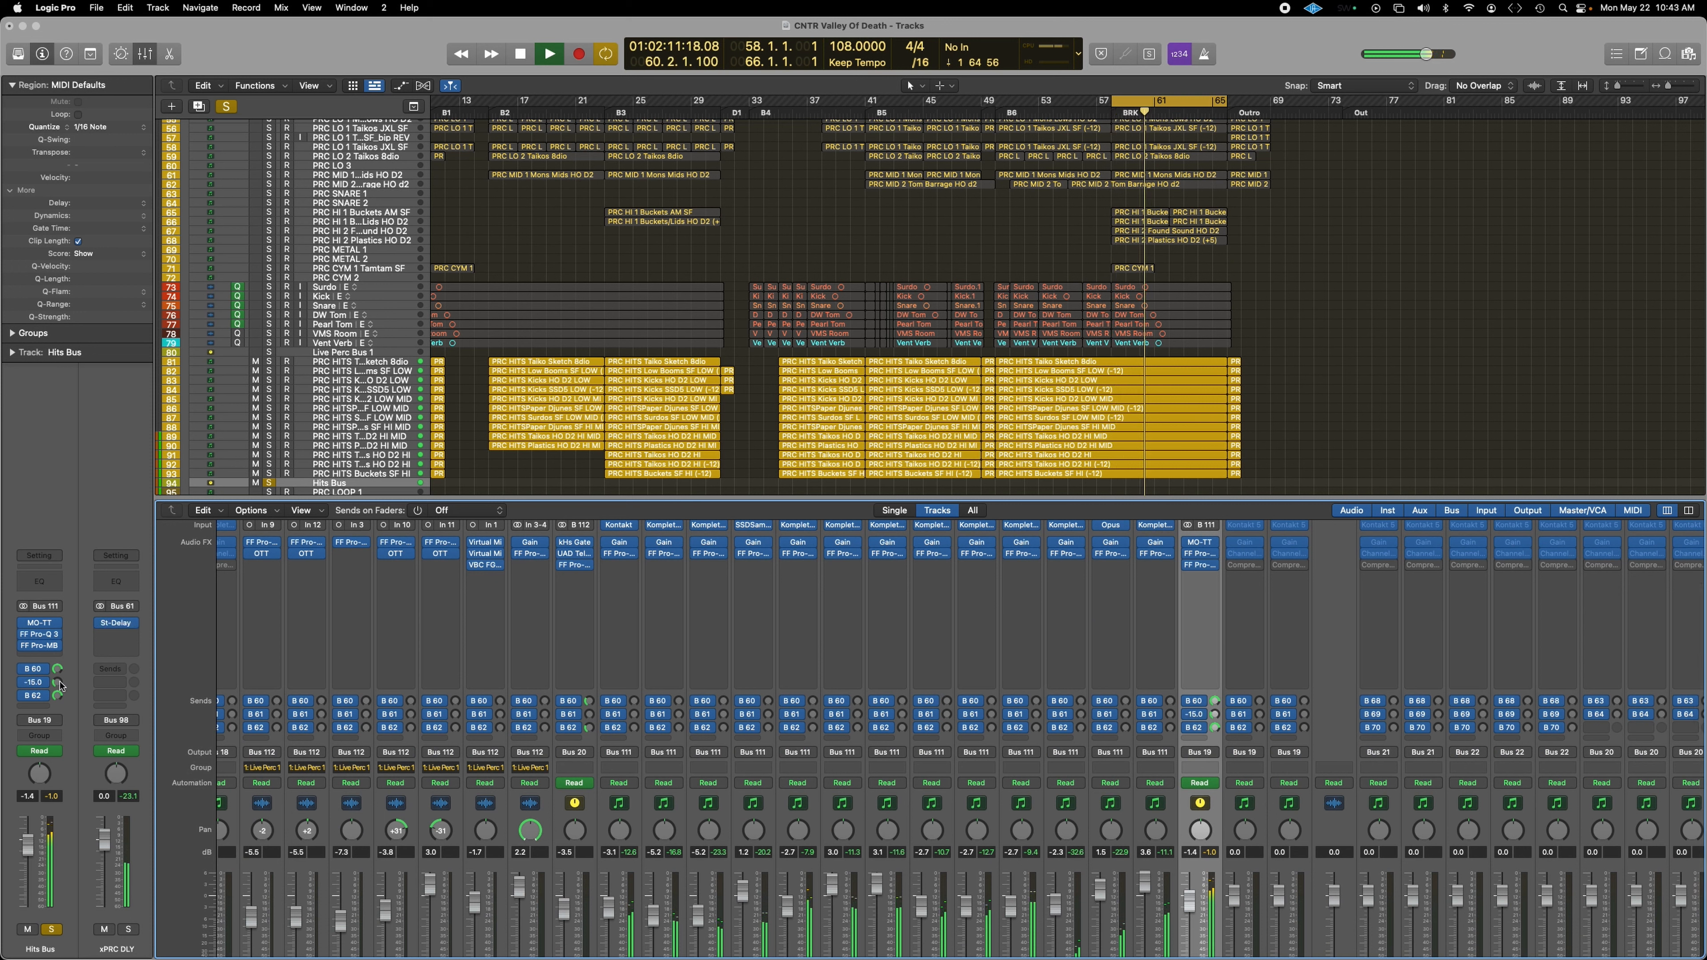
left_click(124, 625)
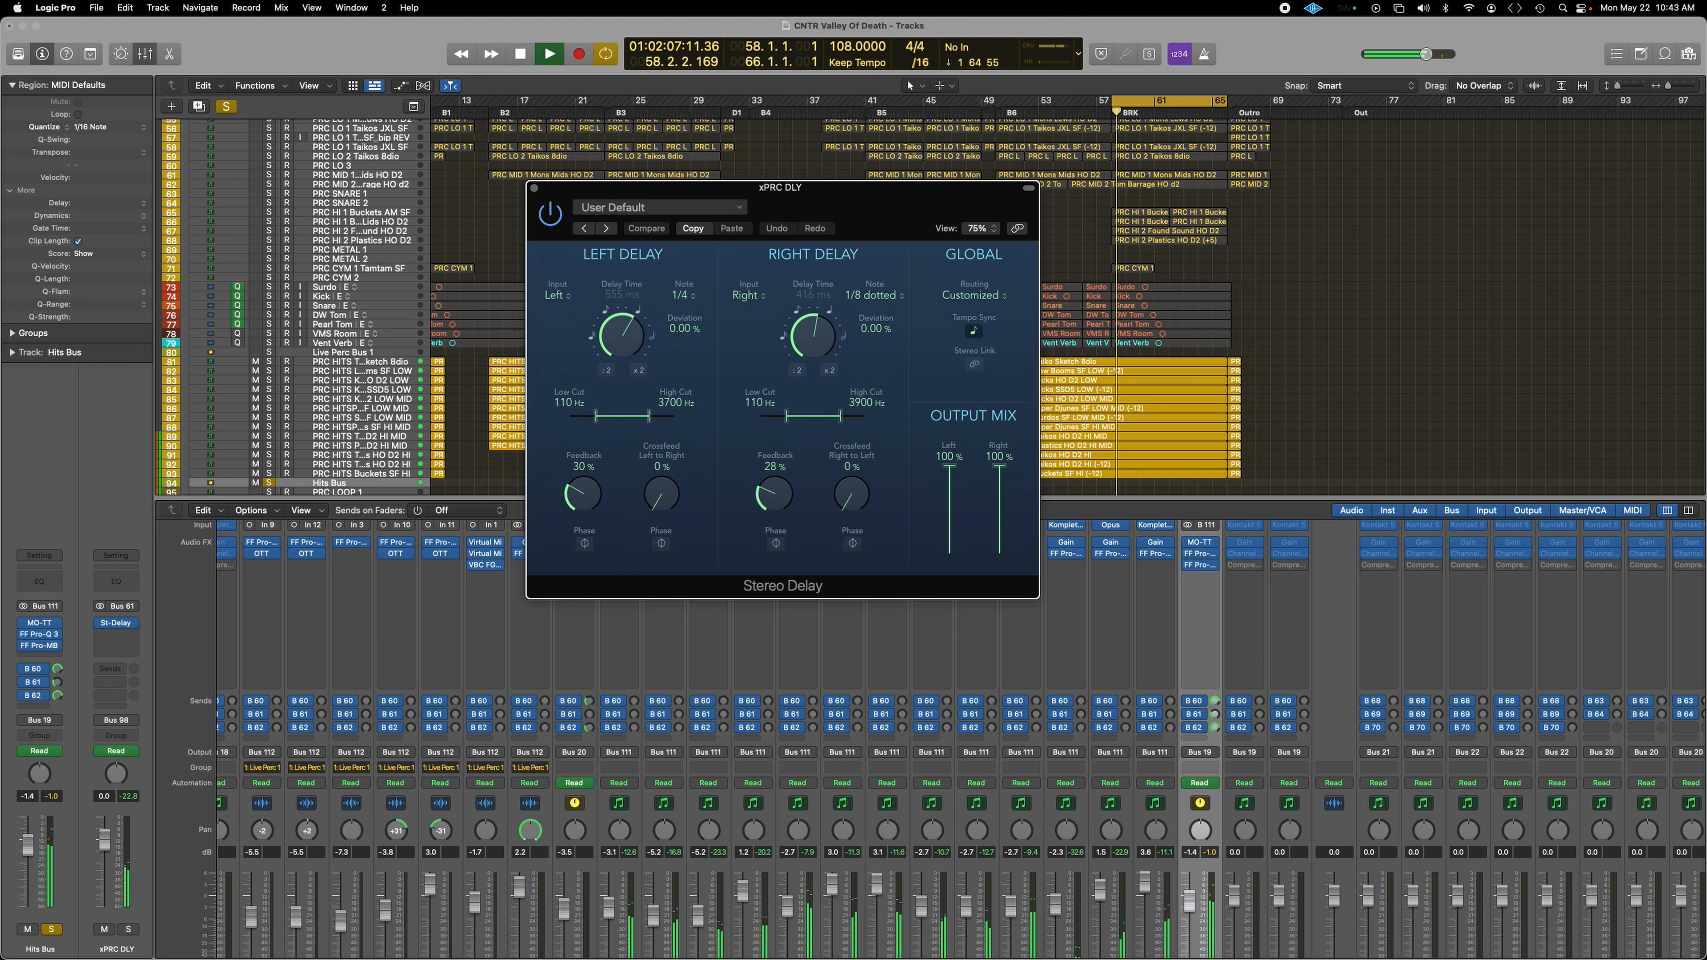
left_click(534, 188)
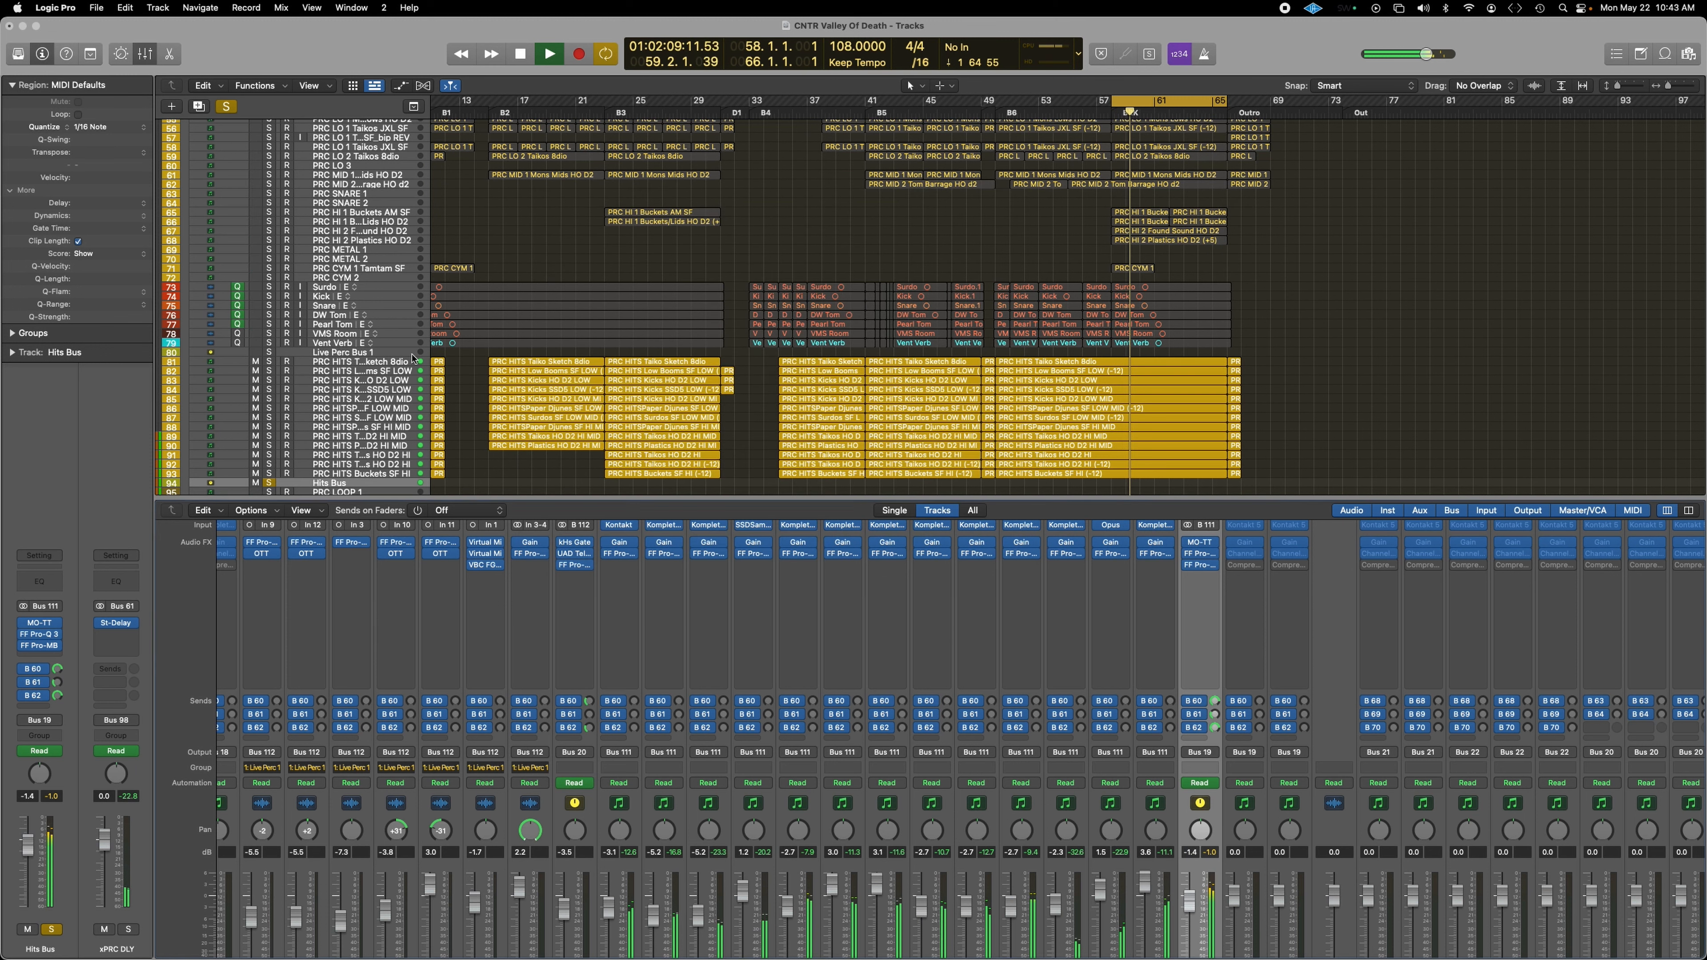
left_click(269, 483)
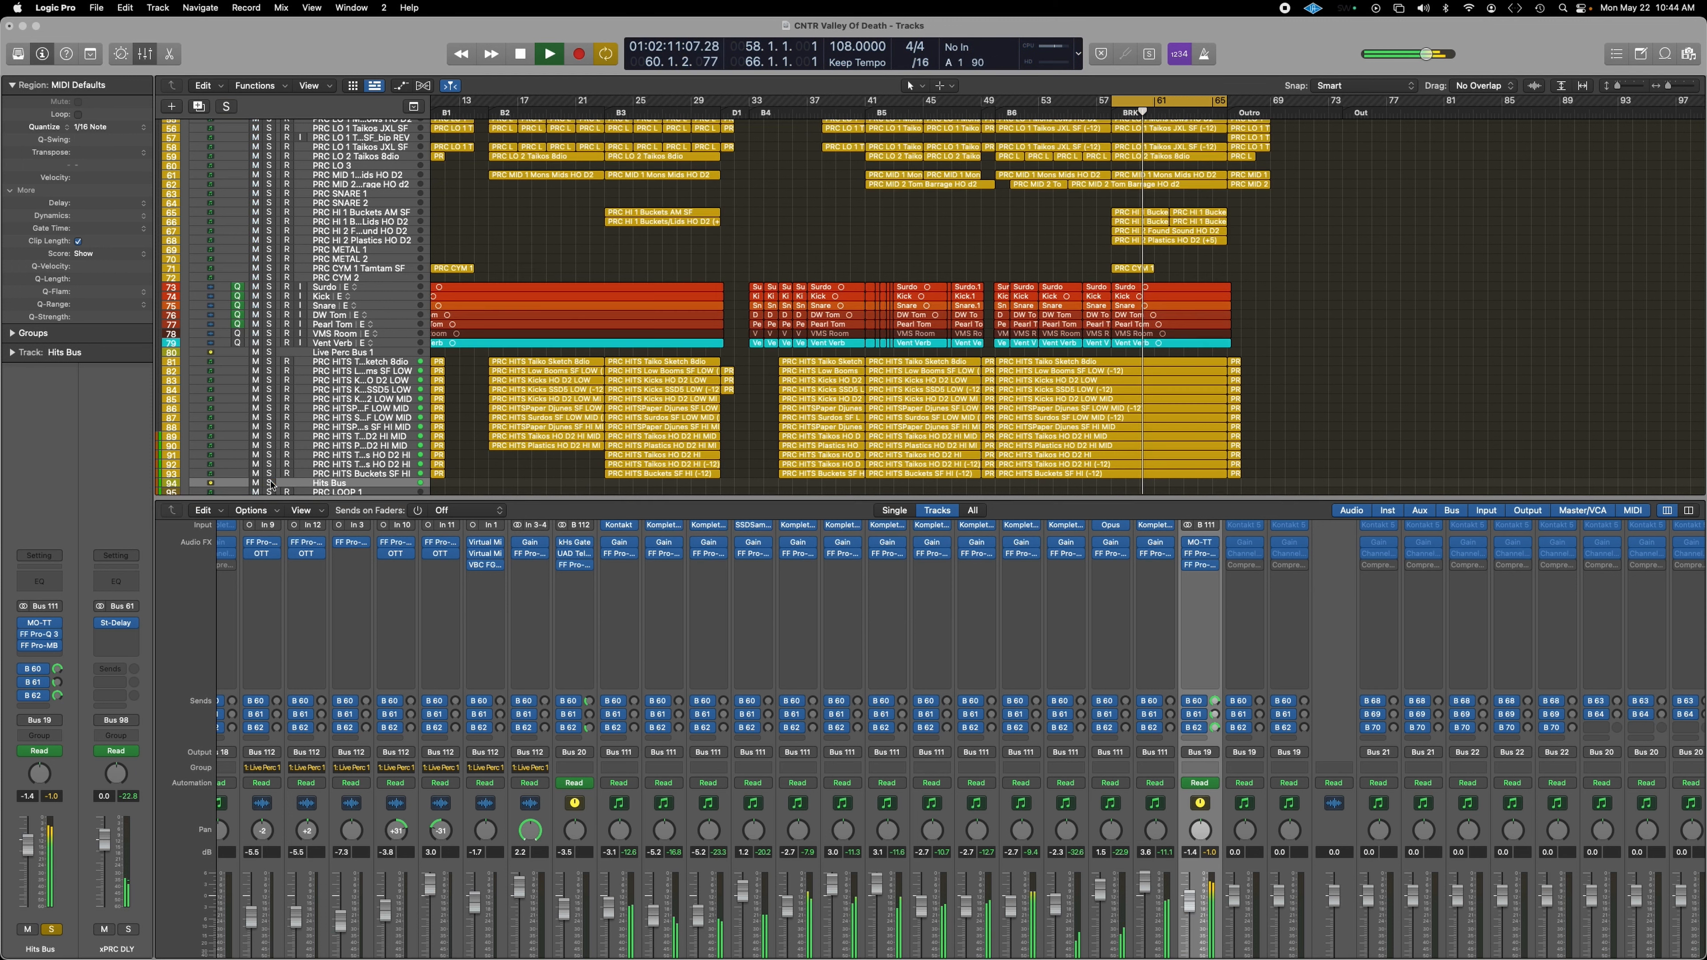
Step: Hide the Mixer with X and scroll the Tracks area from strings through synths
scroll(825, 471, "up", 5)
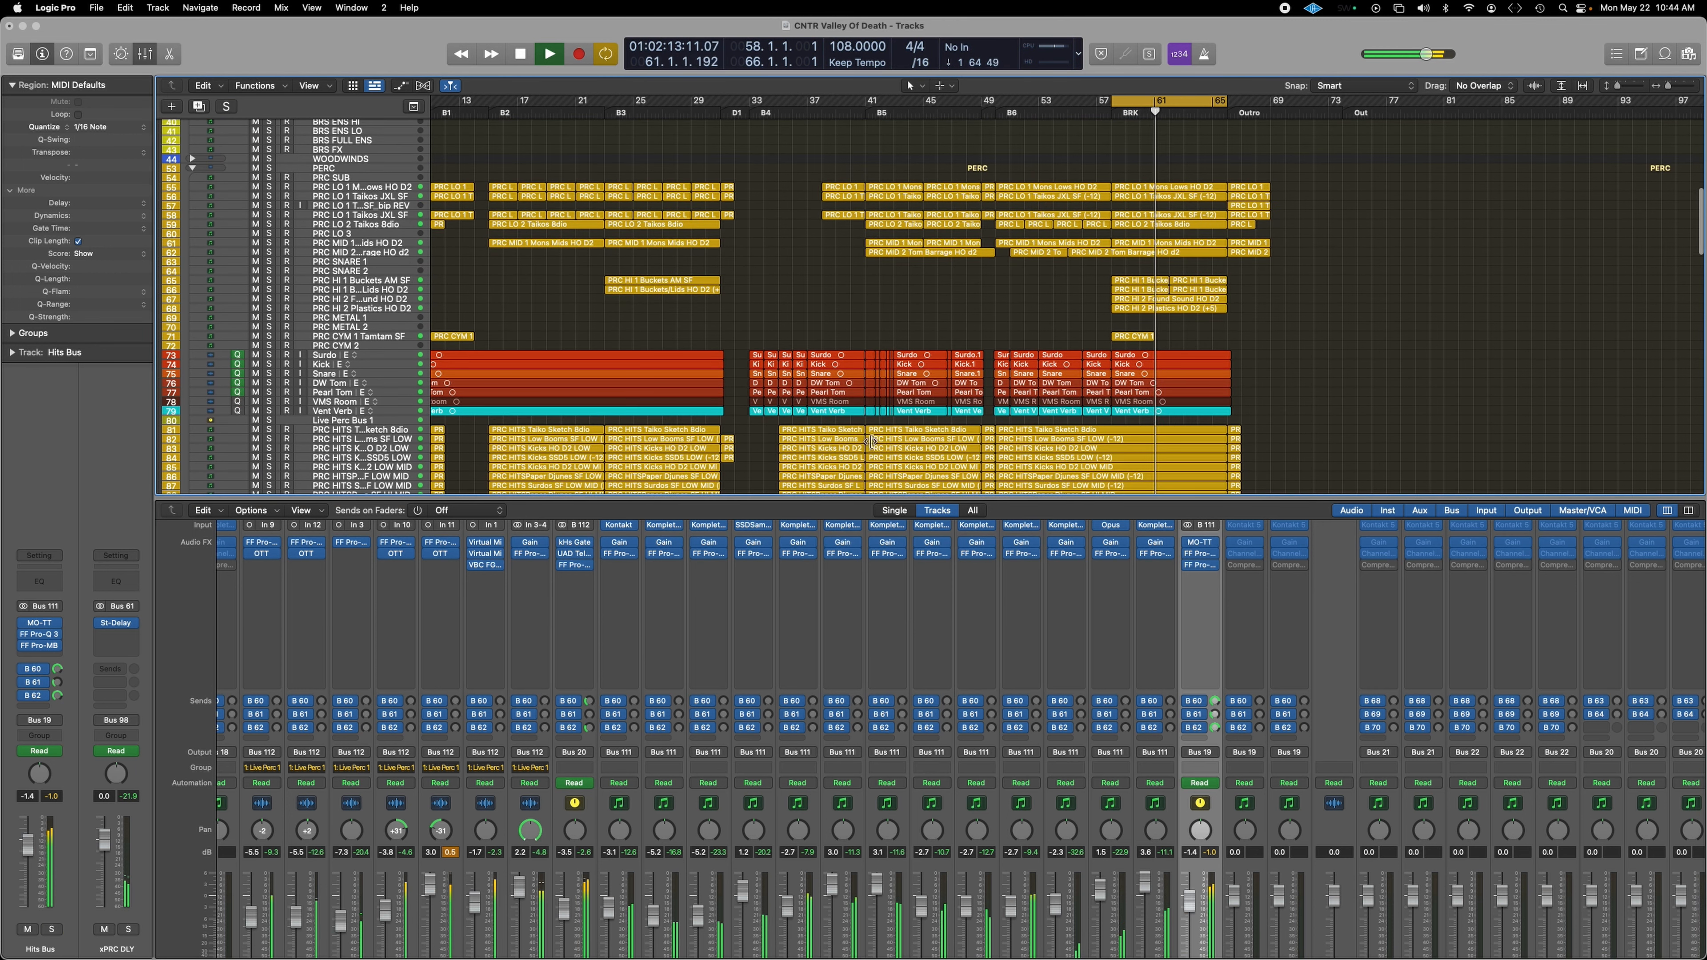
key("x")
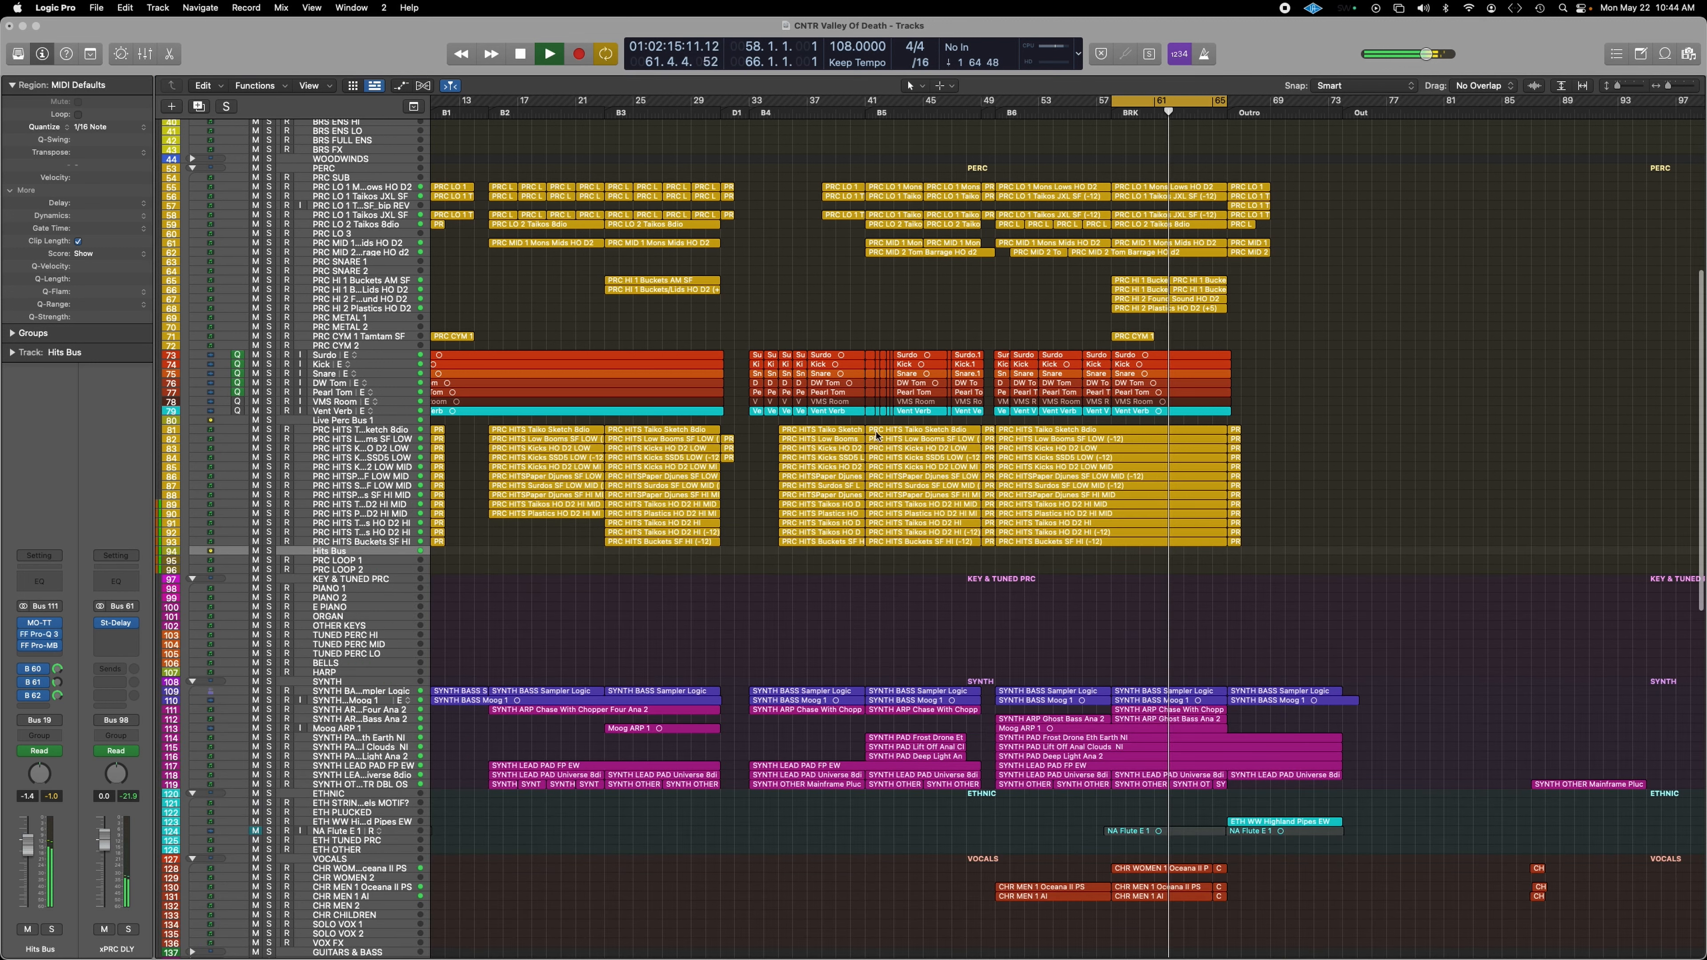
scroll(777, 601, "right", 10)
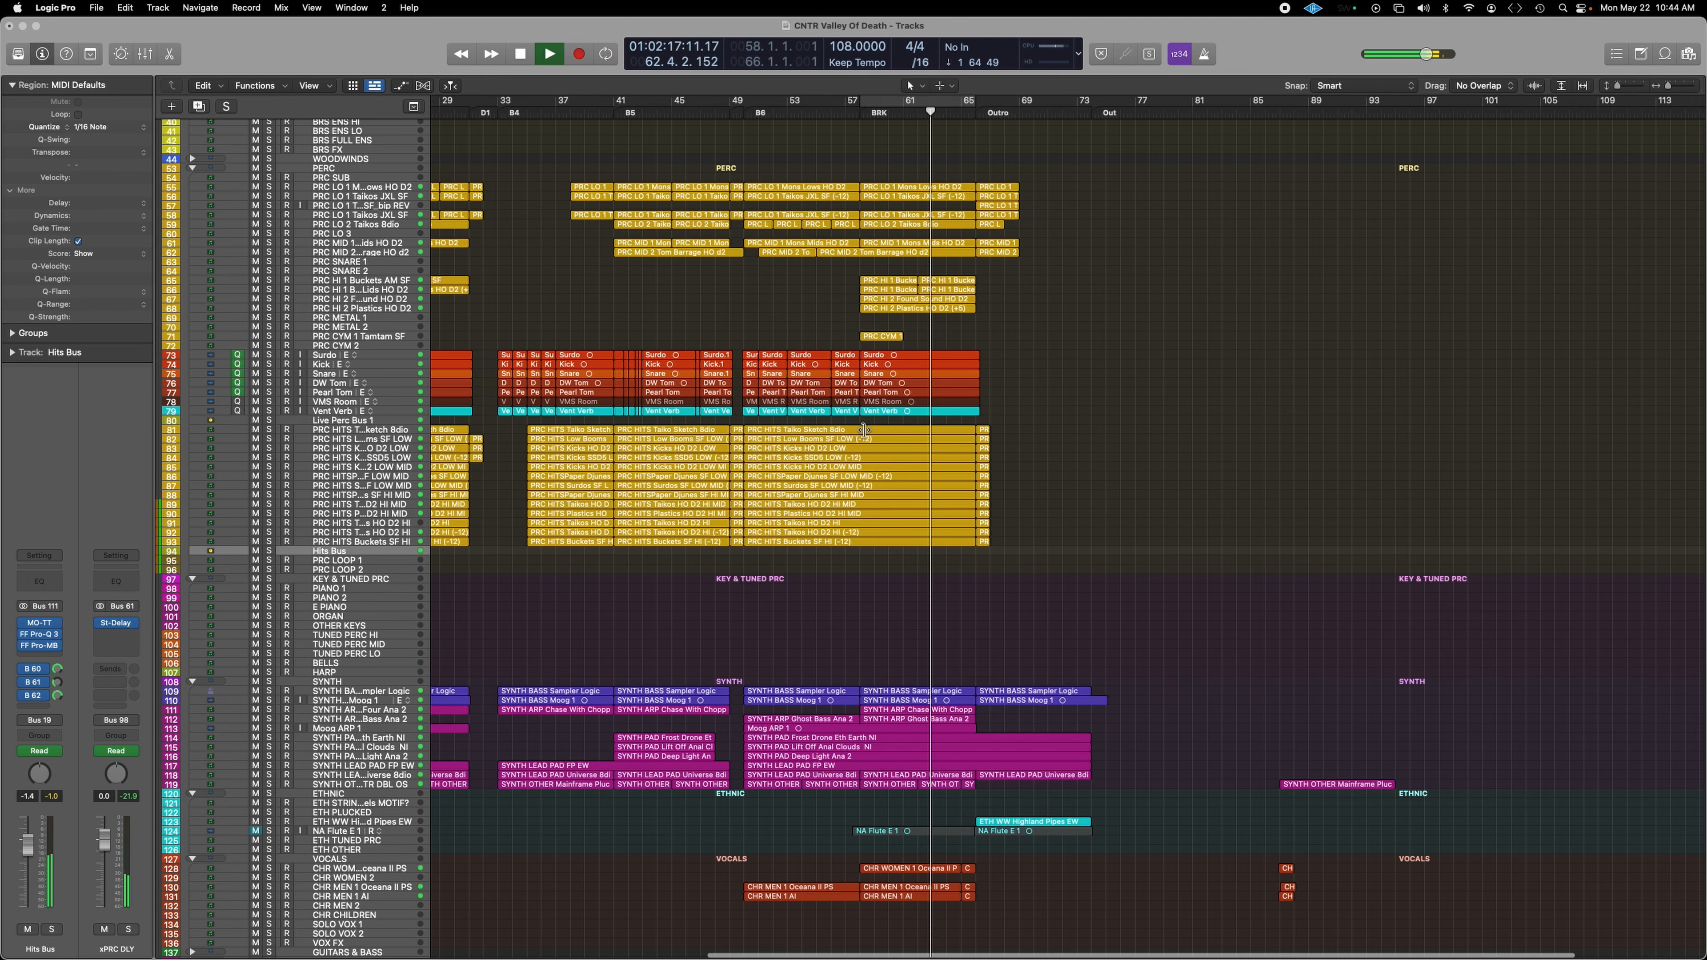
scroll(777, 600, "left", 2)
scroll(766, 600, "up", 6)
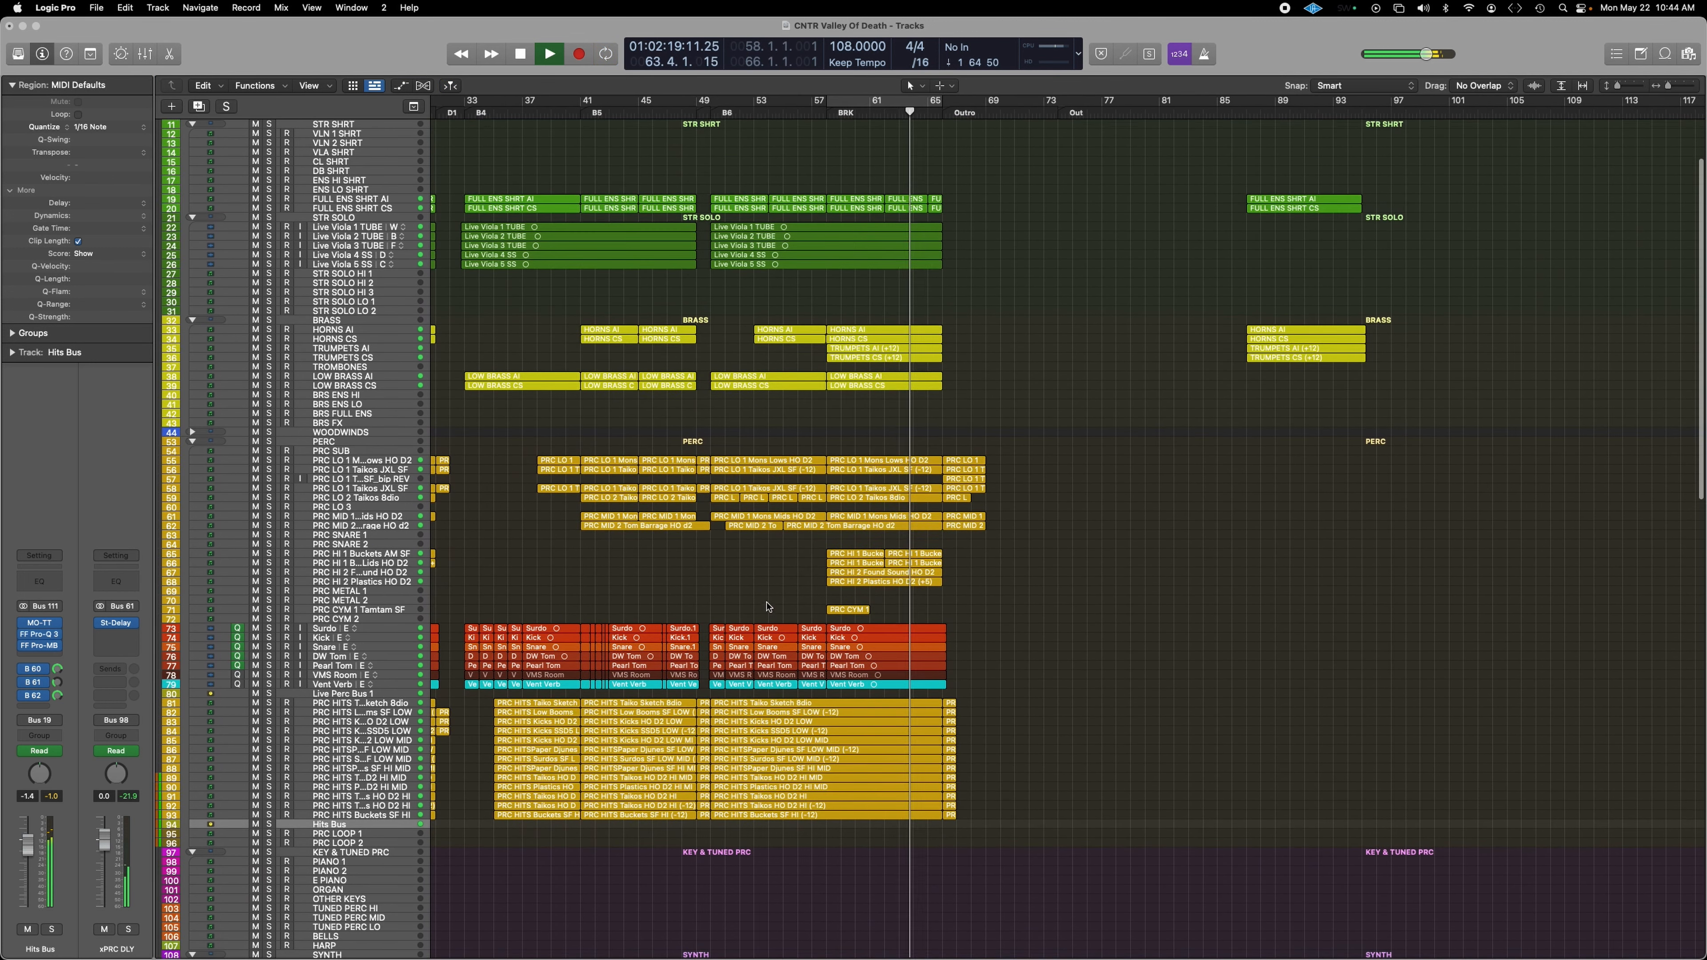
scroll(766, 596, "down", 4)
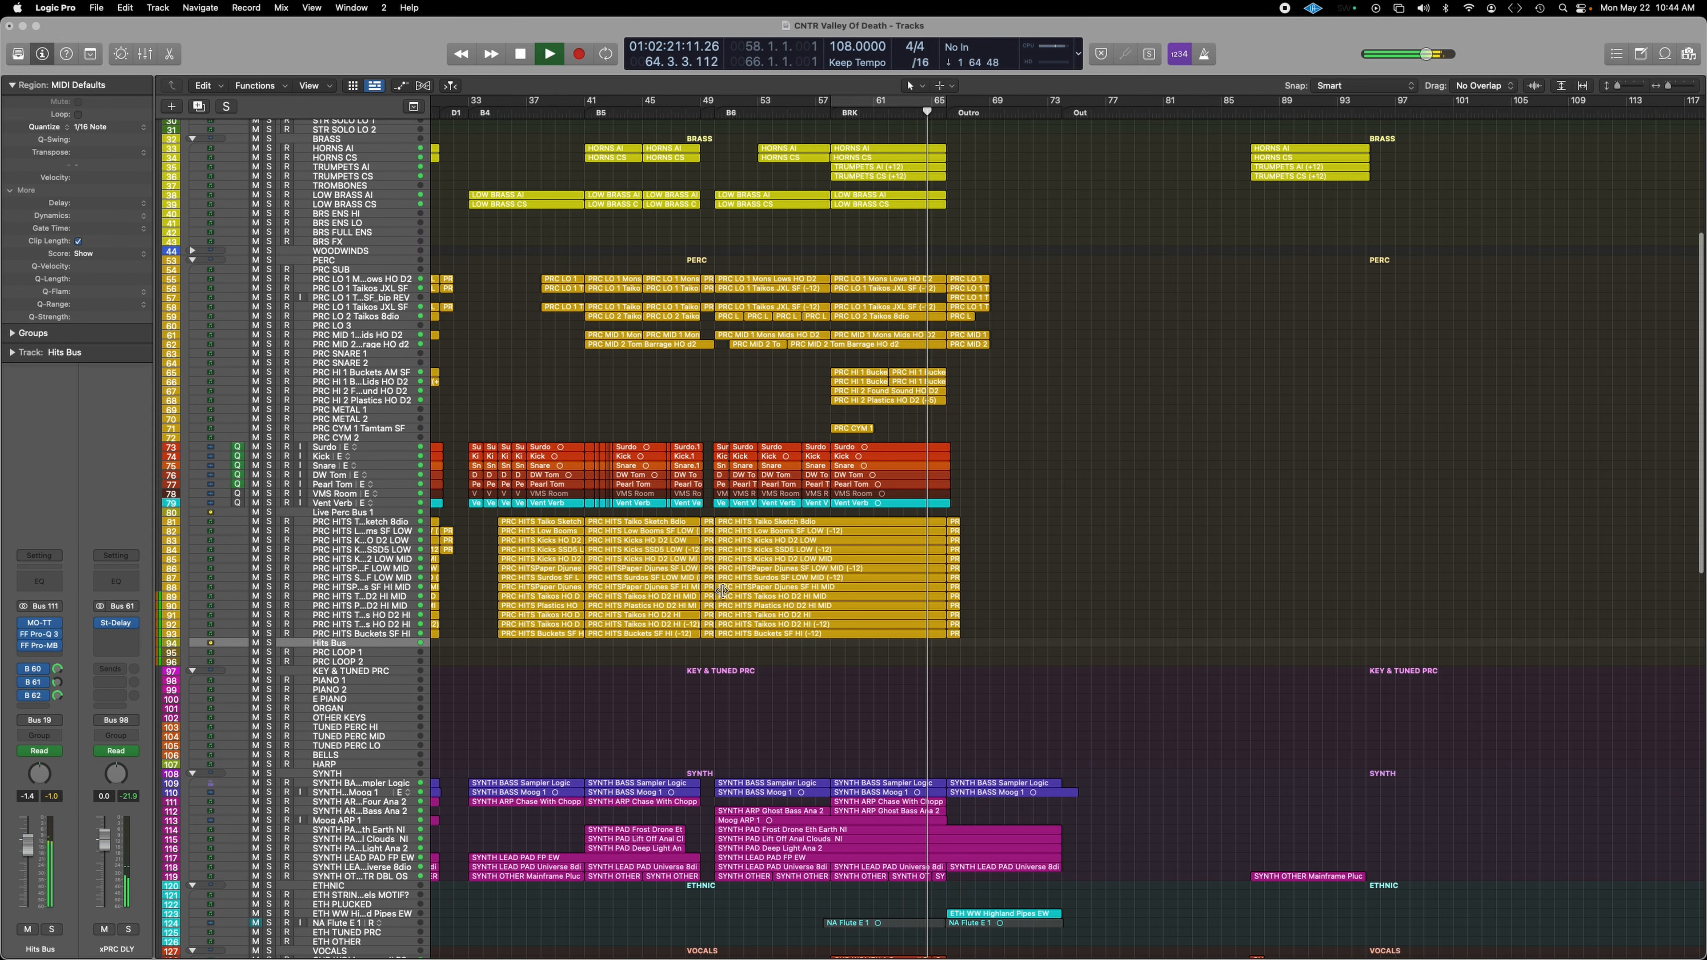